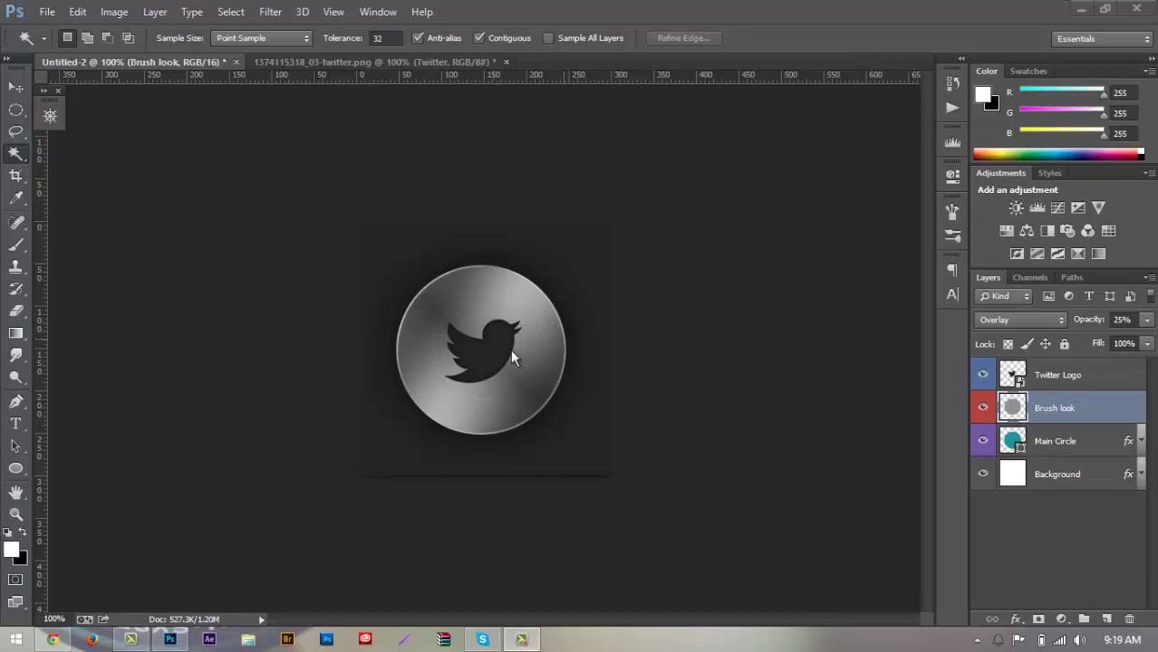
- Create a new 1280 × 720 pixel document named "Metal tutorial"
click(46, 12)
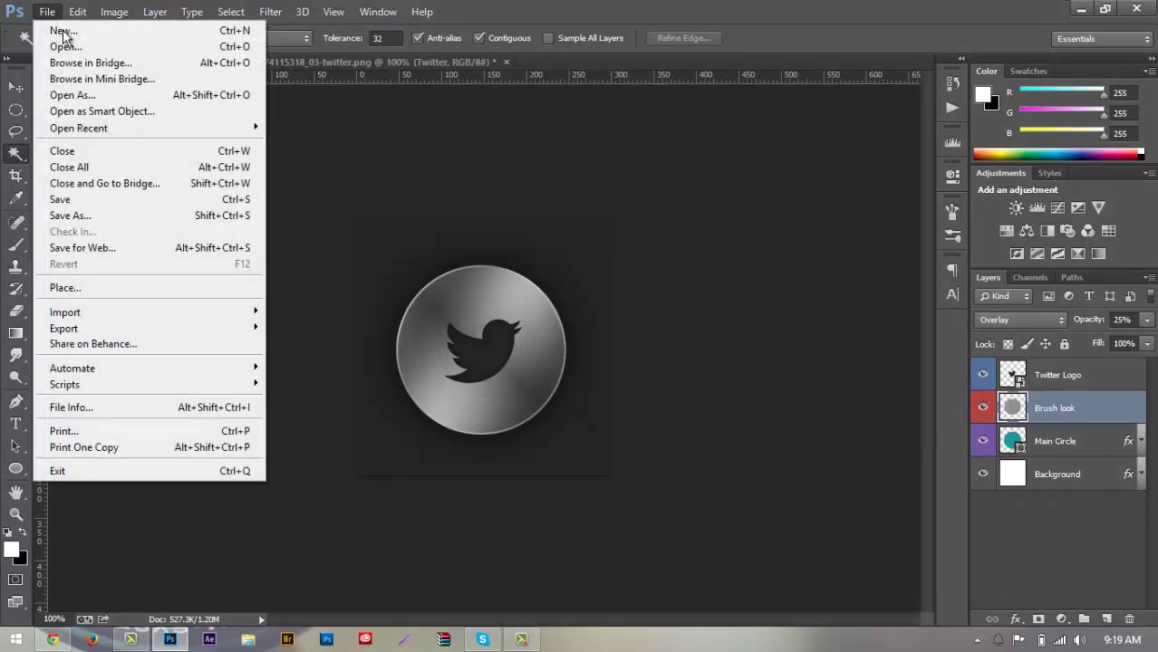
click(44, 26)
click(483, 219)
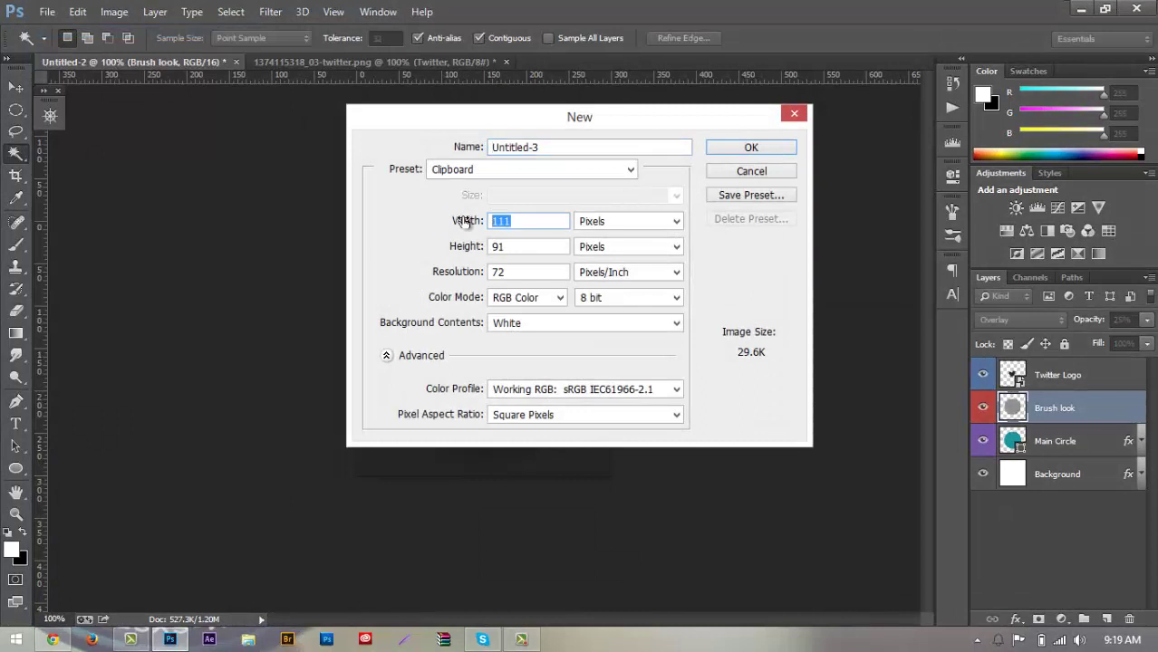
text(1280)
key(Tab)
text(729)
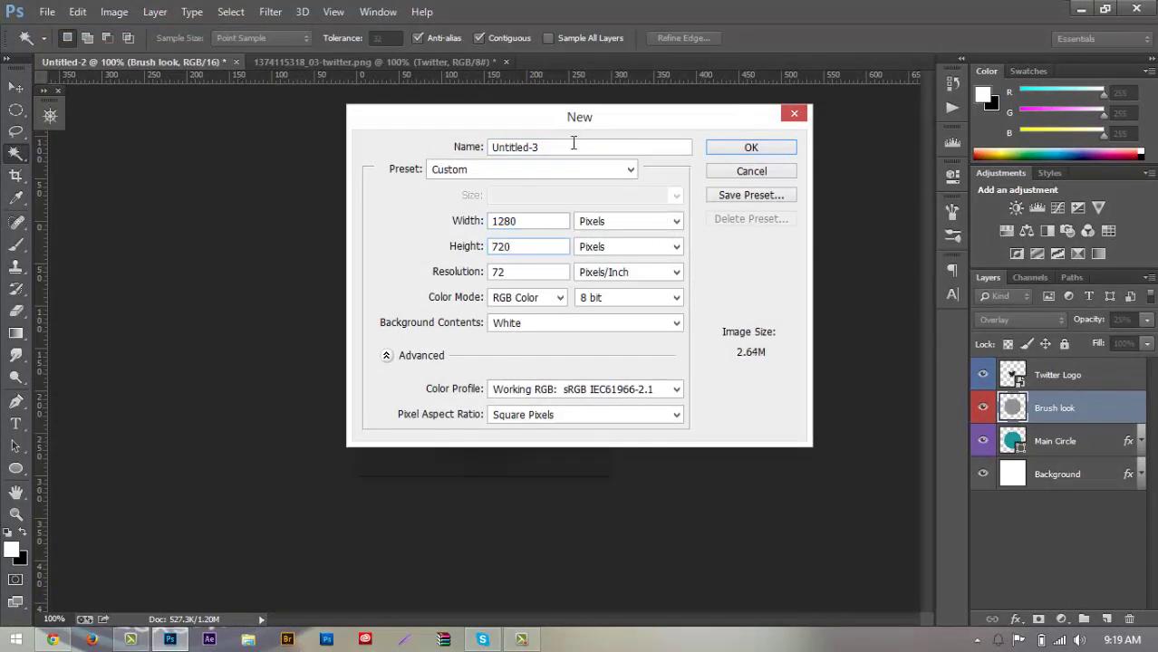
drag(566, 146, 408, 125)
text(Metal tutorial)
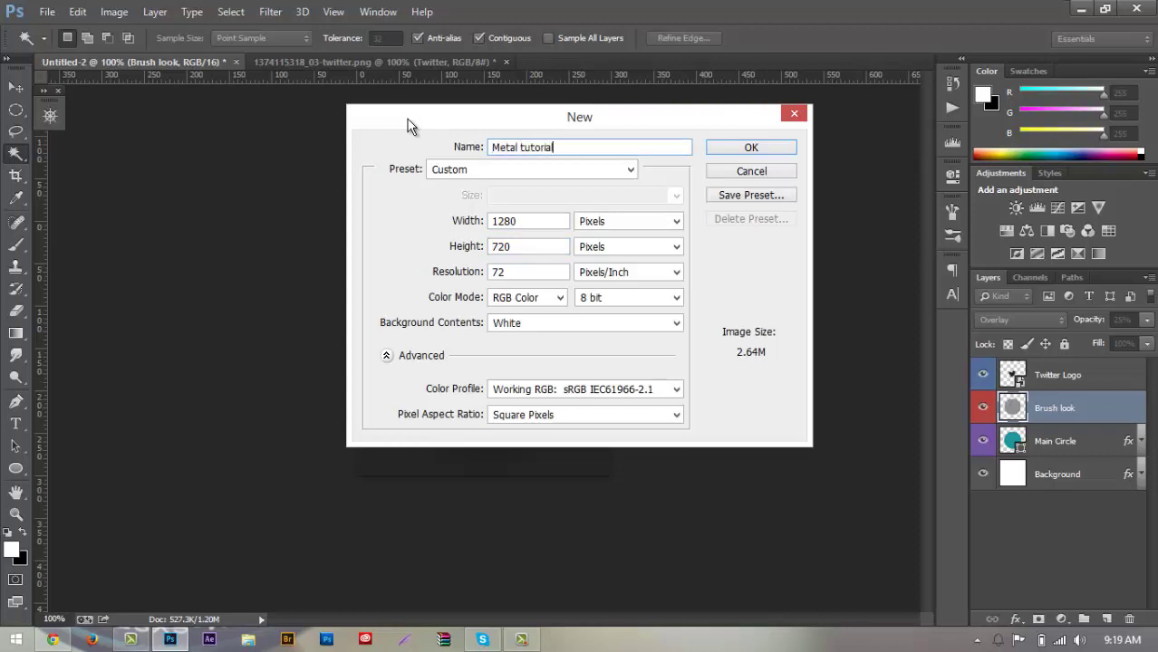
key(Return)
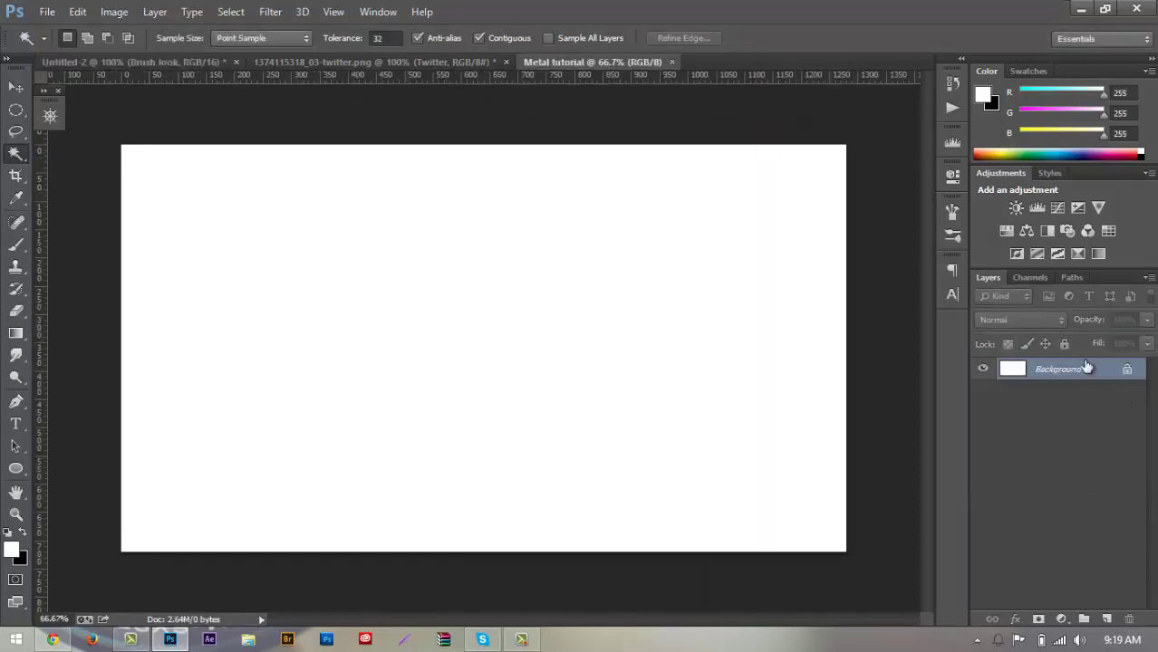
- Convert the locked background into a regular layer and give it a dark gray #232323 Color Overlay
double_click(1086, 367)
click(724, 200)
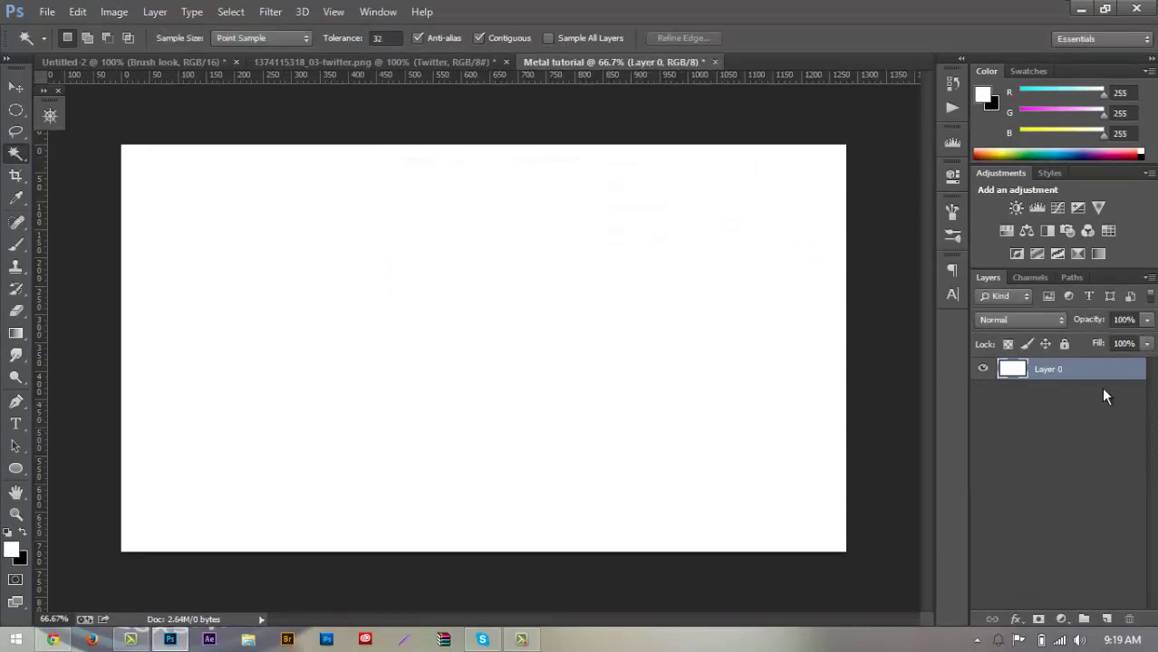
double_click(1106, 379)
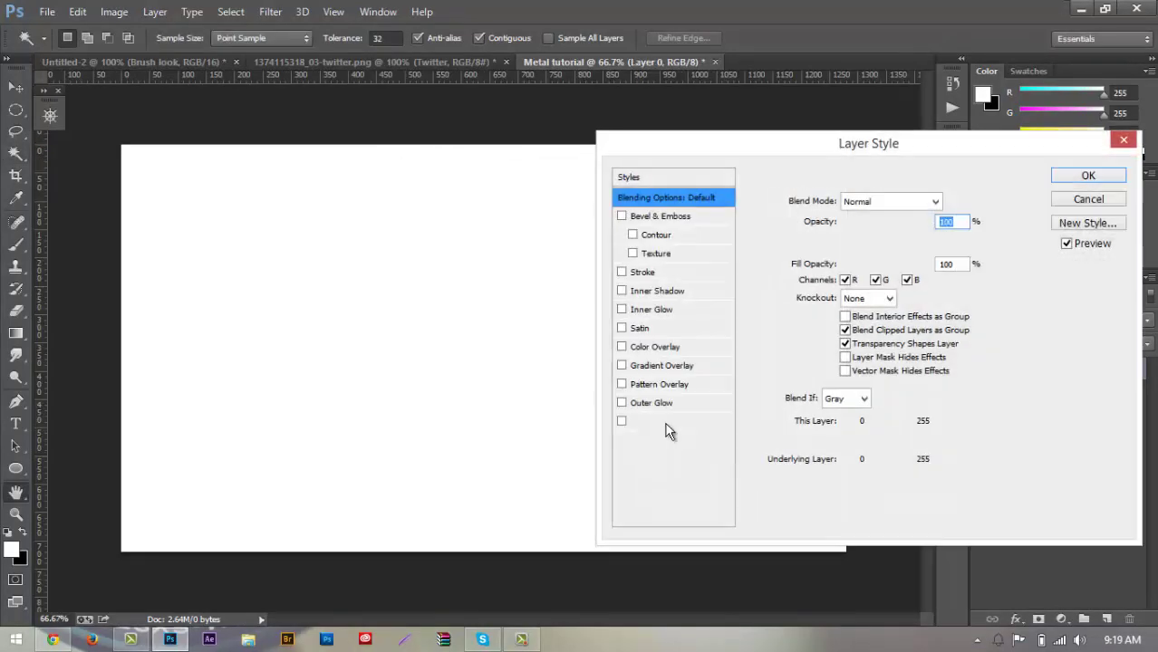
click(645, 347)
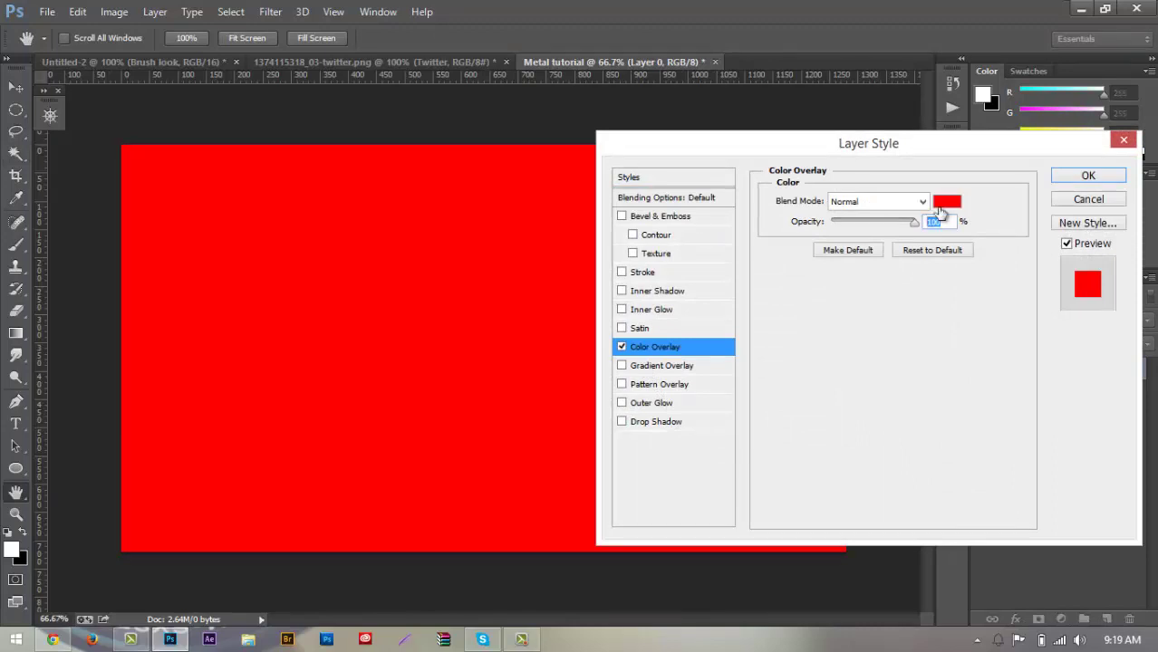
click(940, 210)
click(749, 465)
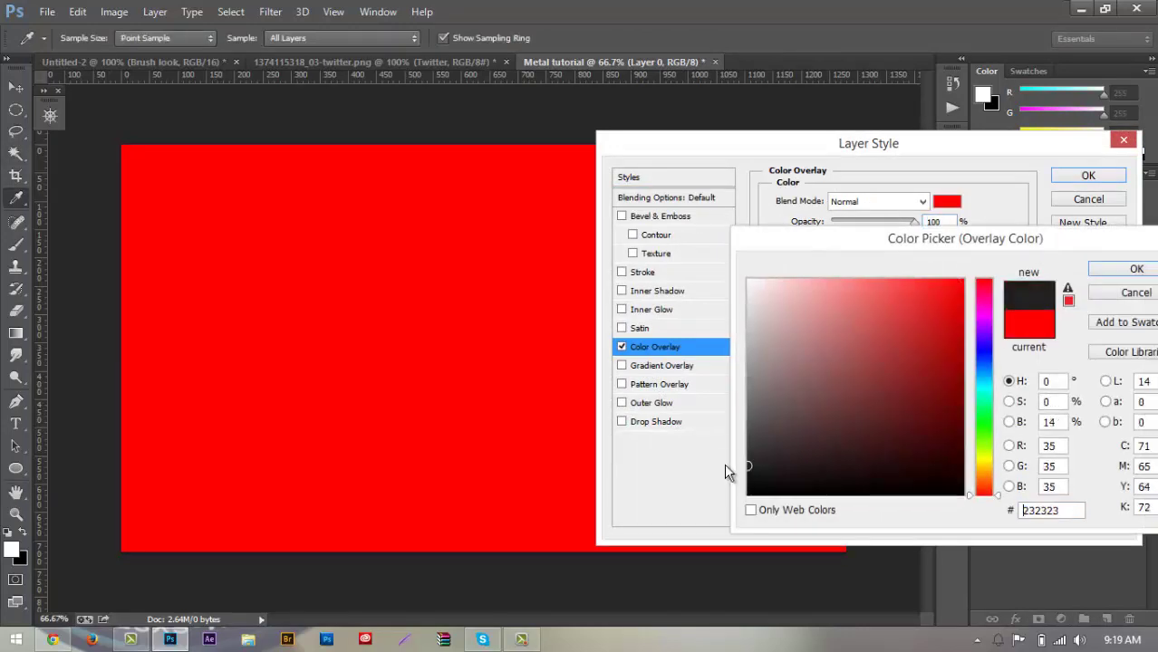
click(1136, 269)
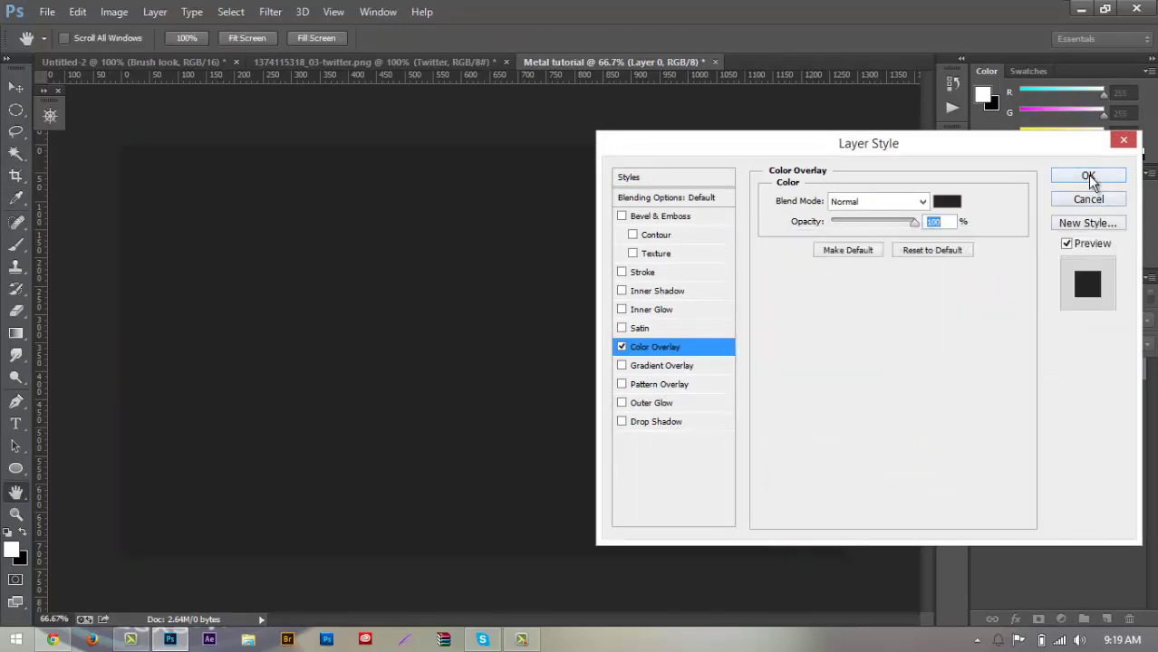
click(1089, 177)
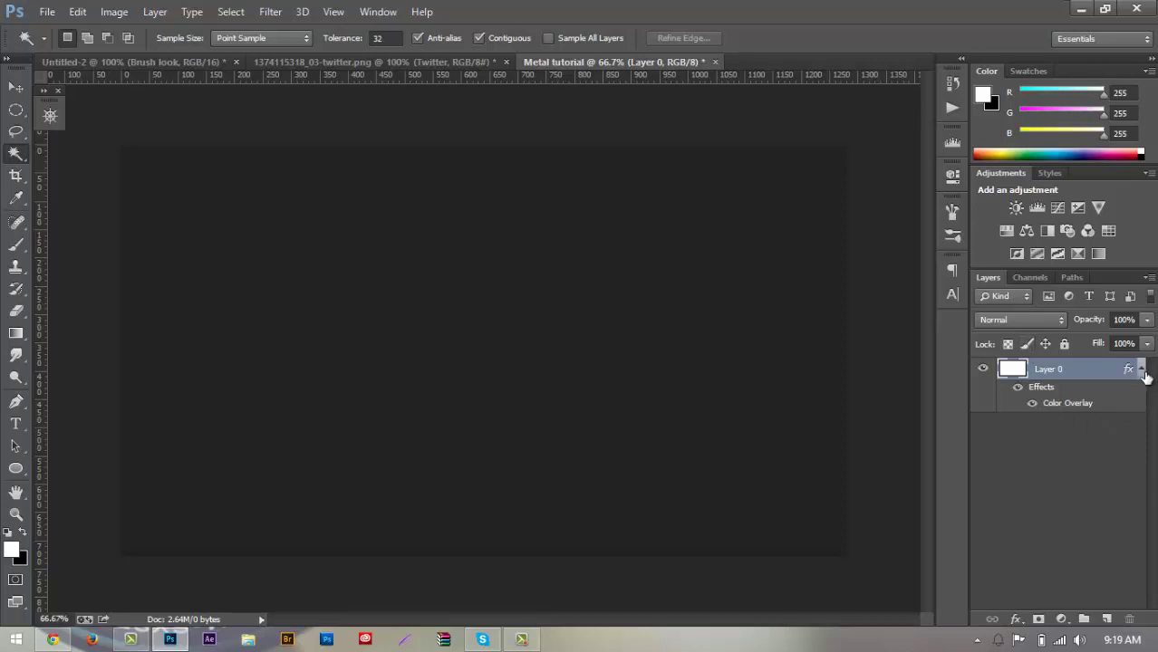
- Collapse the layer's effects list and rename the layer as Background
click(1141, 372)
double_click(1050, 369)
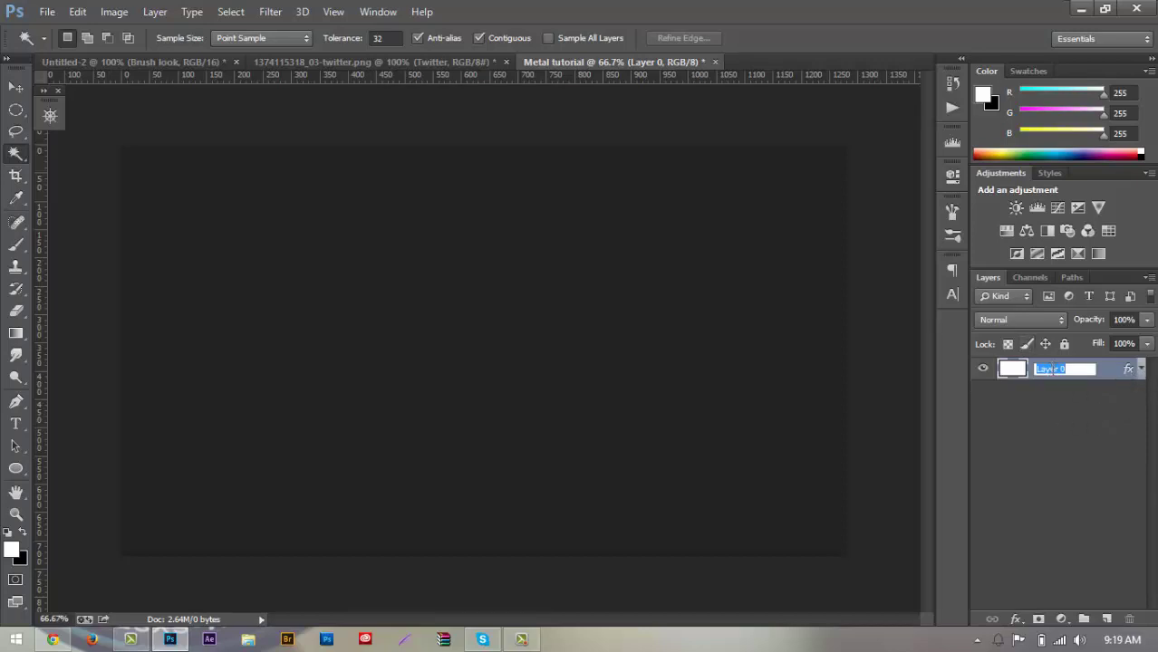
text(Background)
key(Return)
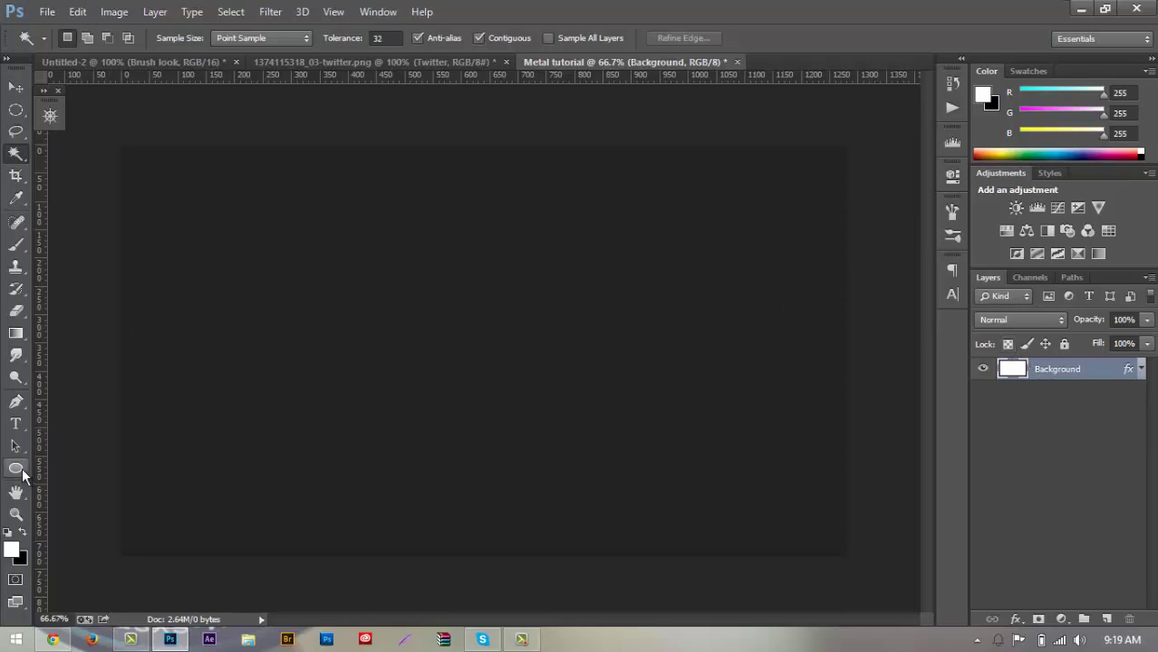
- Create a 500 × 500 px circle near the middle of the canvas with the Ellipse tool
click(19, 470)
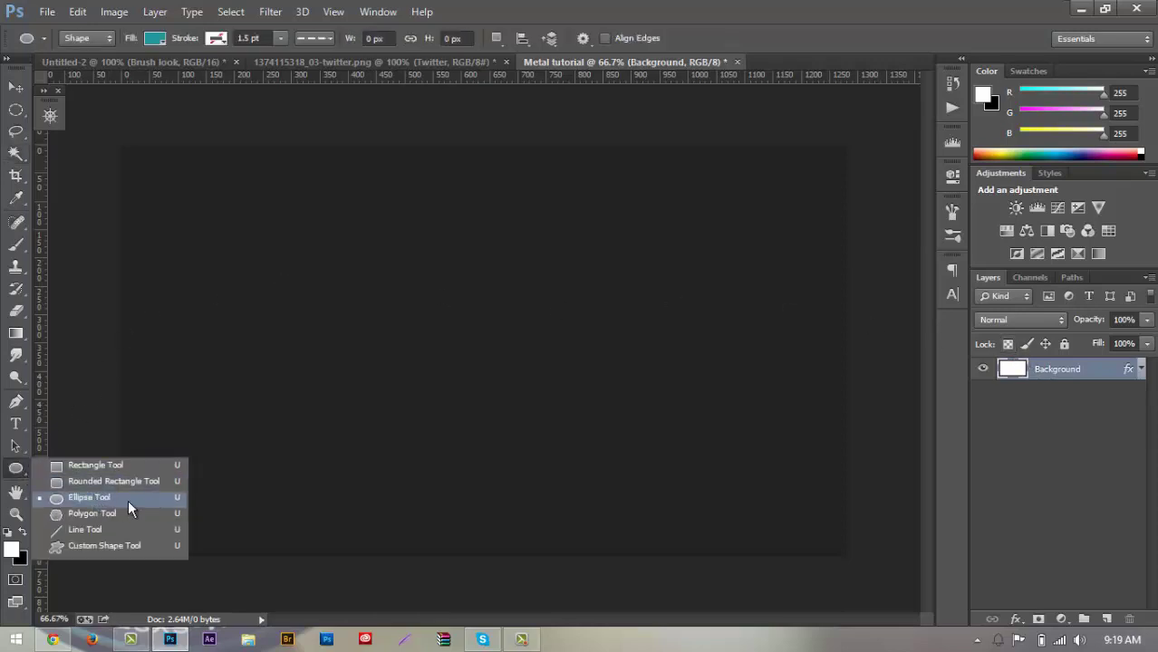
click(151, 494)
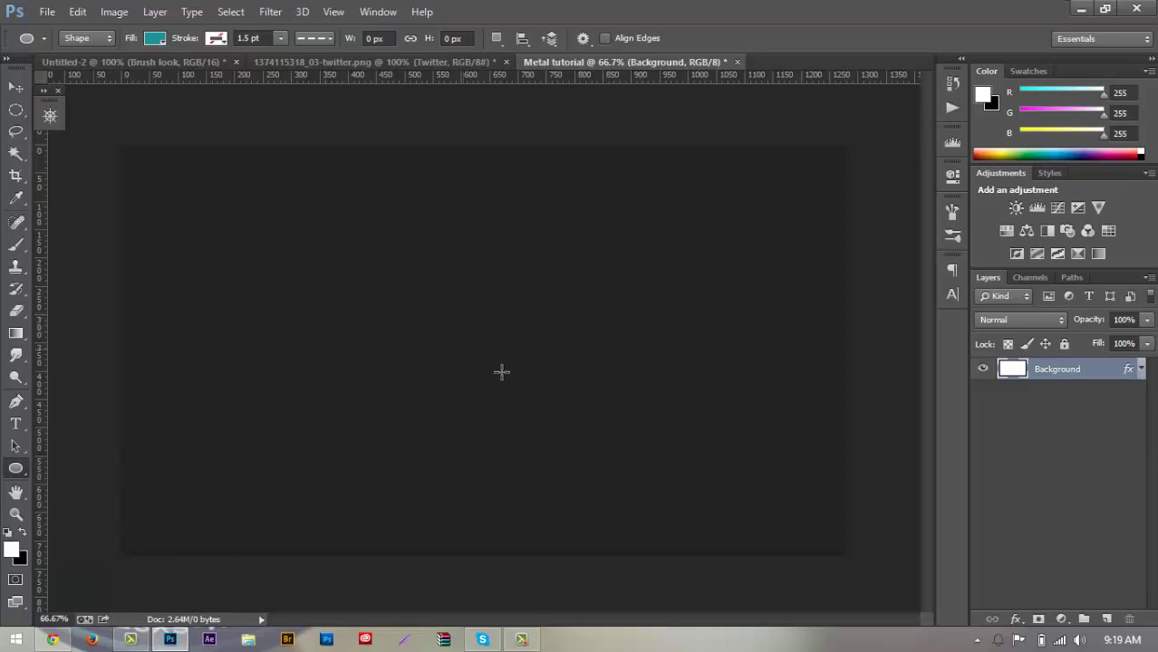
click(531, 385)
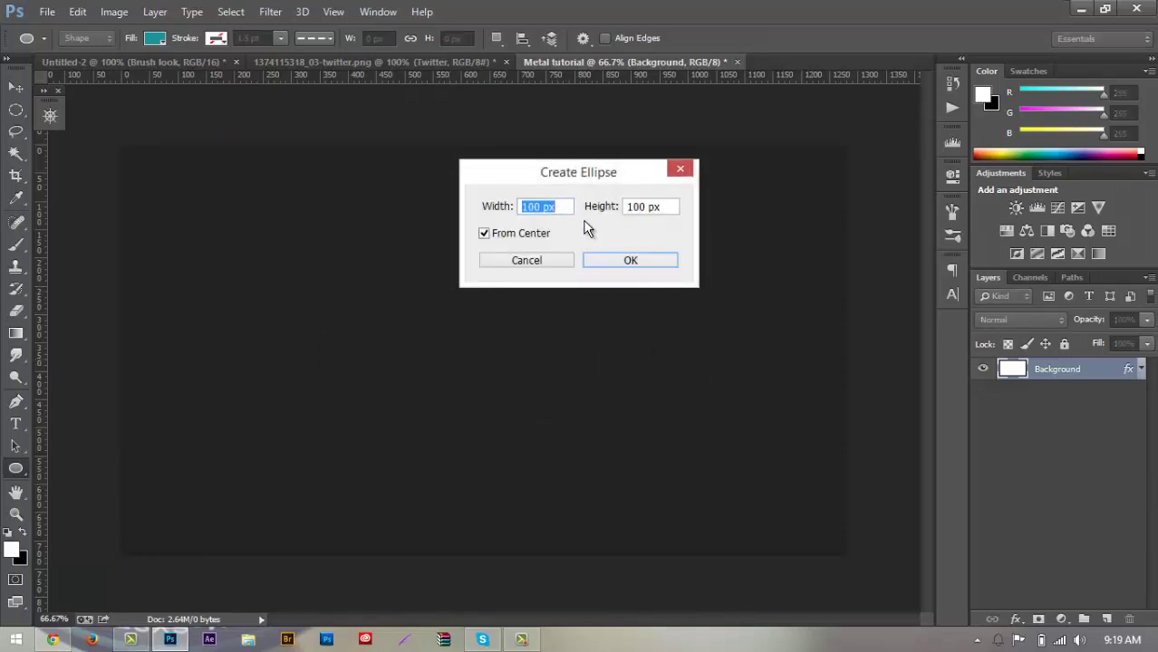
text(500)
key(Tab)
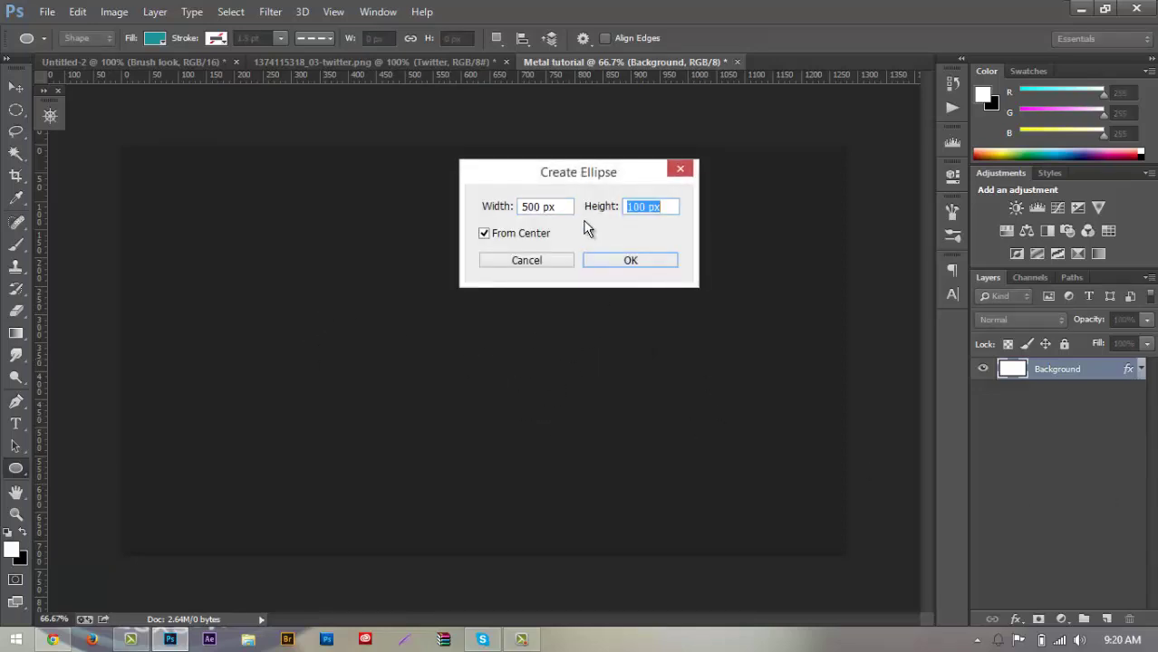
text(500)
click(617, 262)
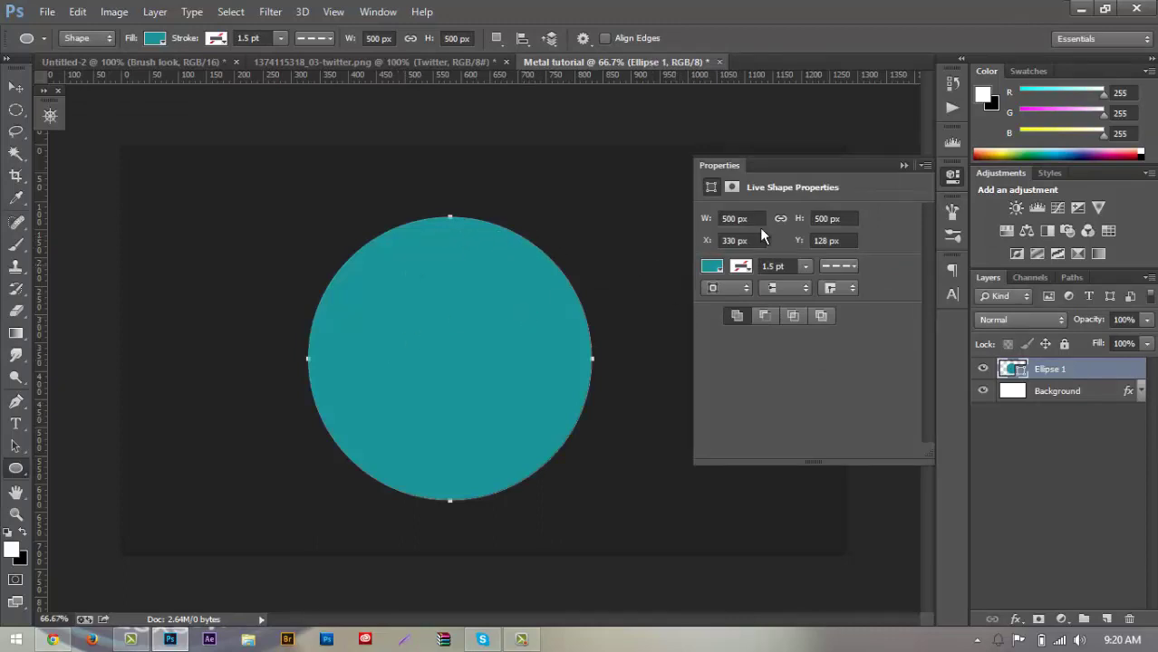
click(901, 165)
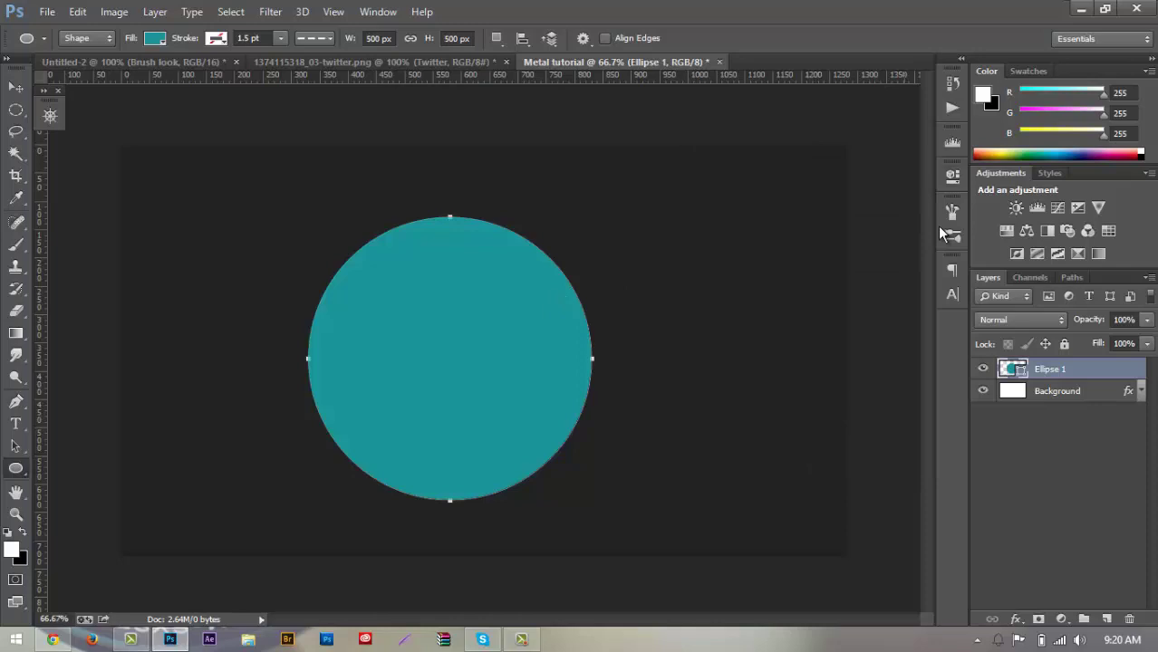
- Add a Gradient Overlay with the Metal preset to the circle layer, keeping the first stop's color at #5a5a5a
double_click(1087, 366)
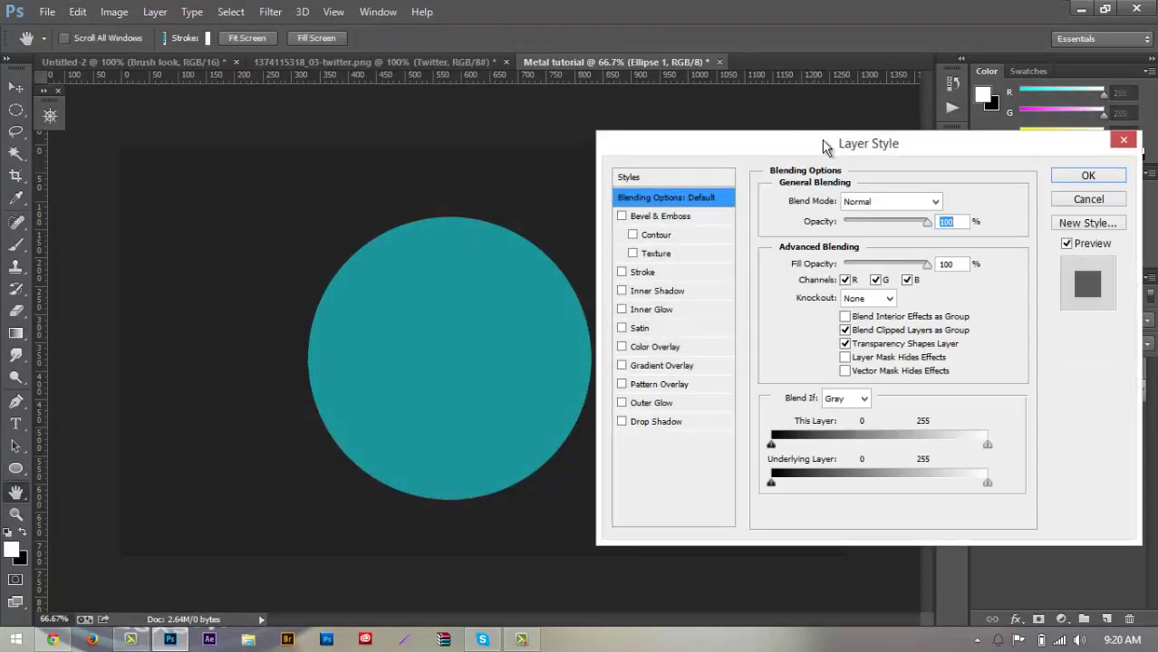
drag(824, 142, 833, 146)
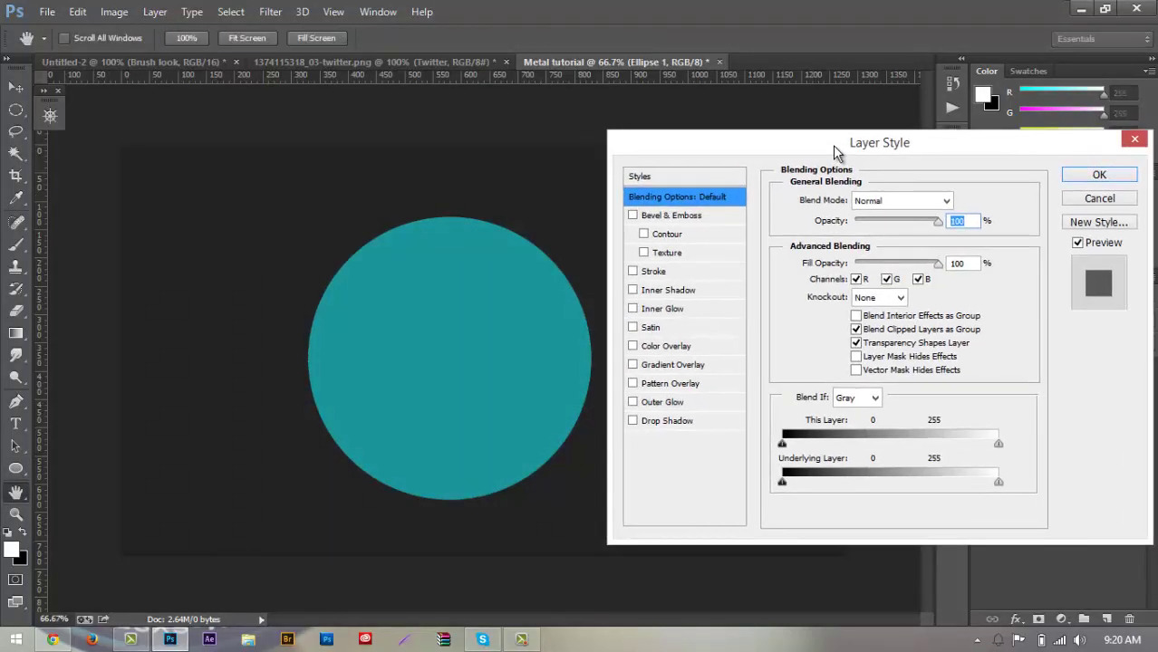
click(672, 364)
click(867, 239)
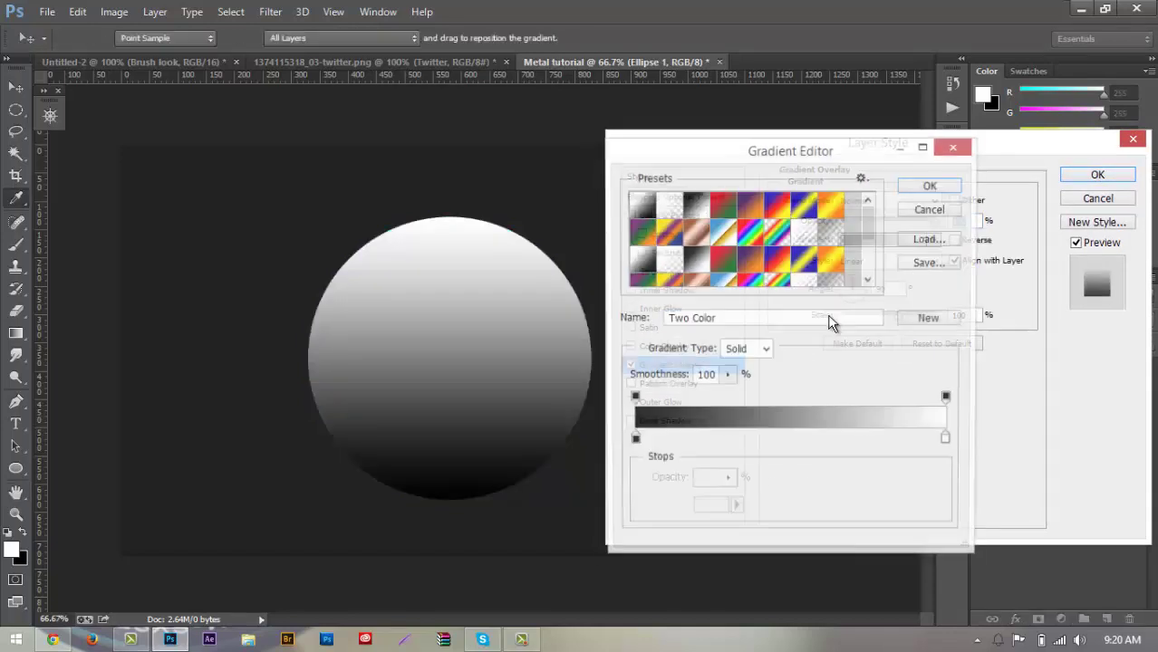
drag(868, 227, 870, 265)
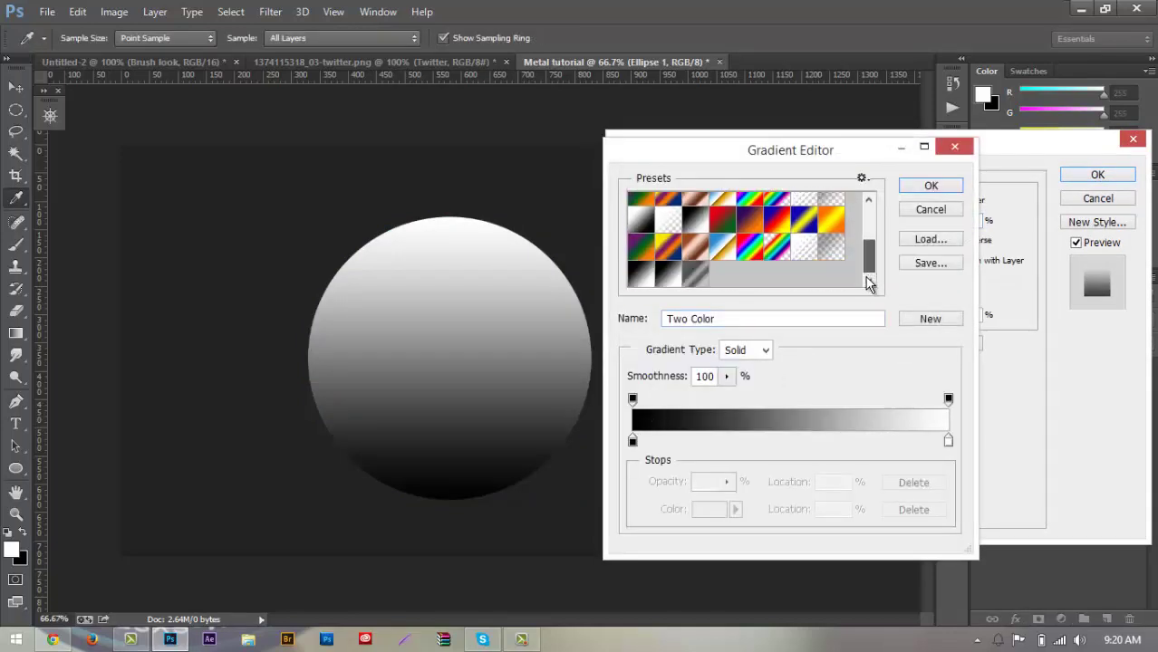
click(694, 281)
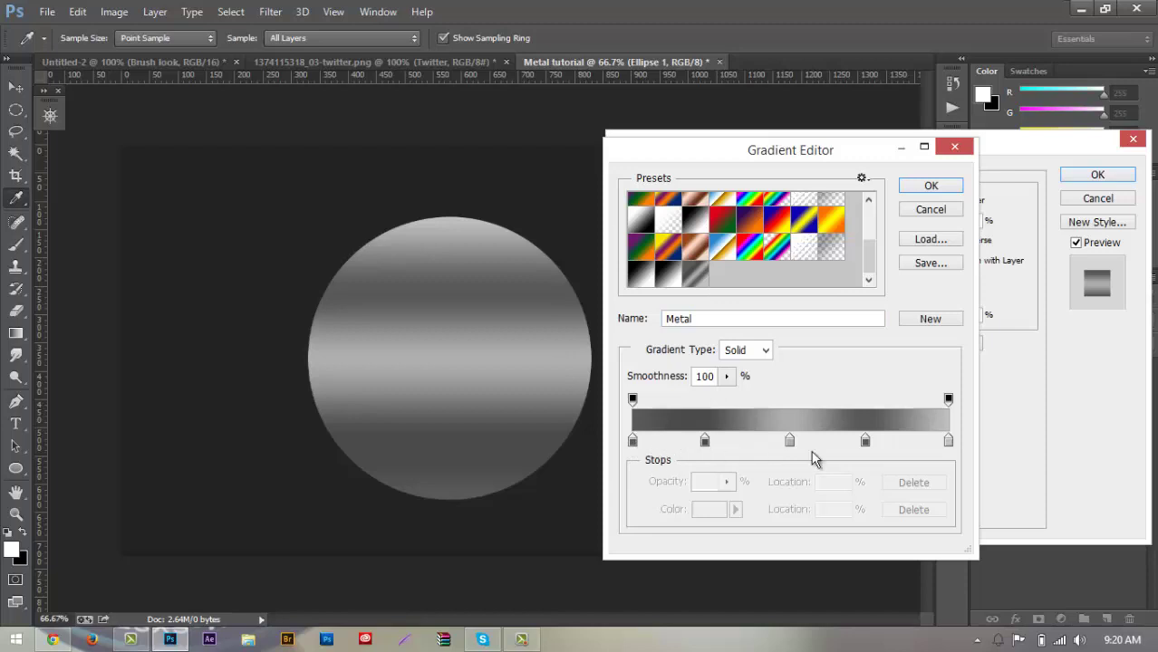
double_click(632, 441)
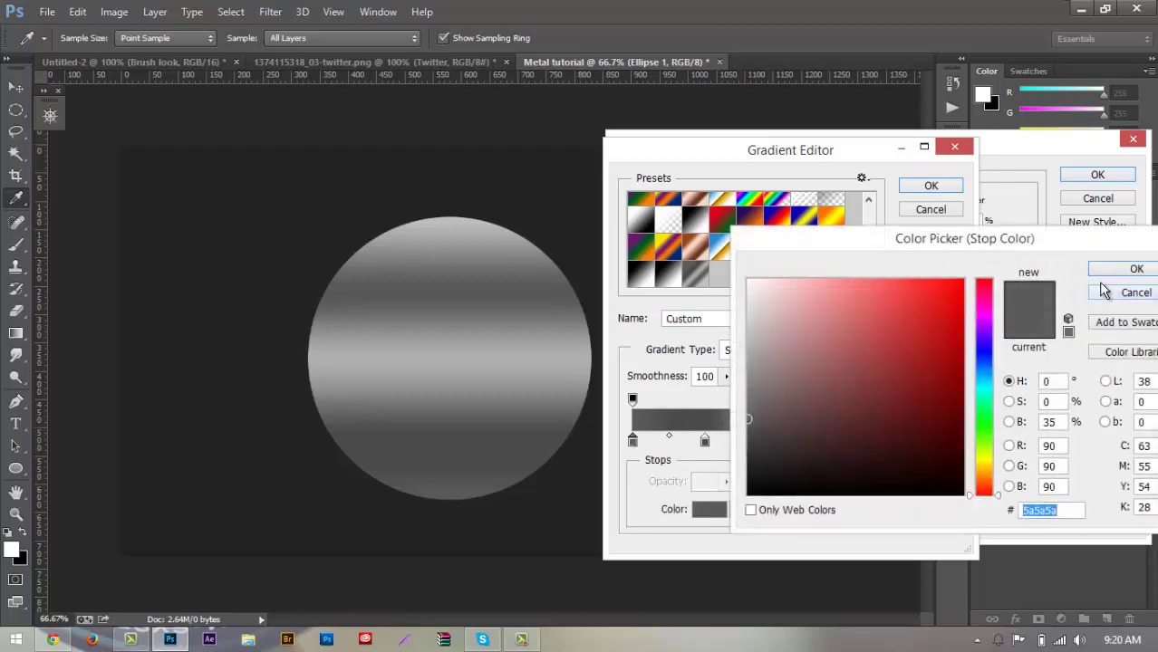
click(1136, 269)
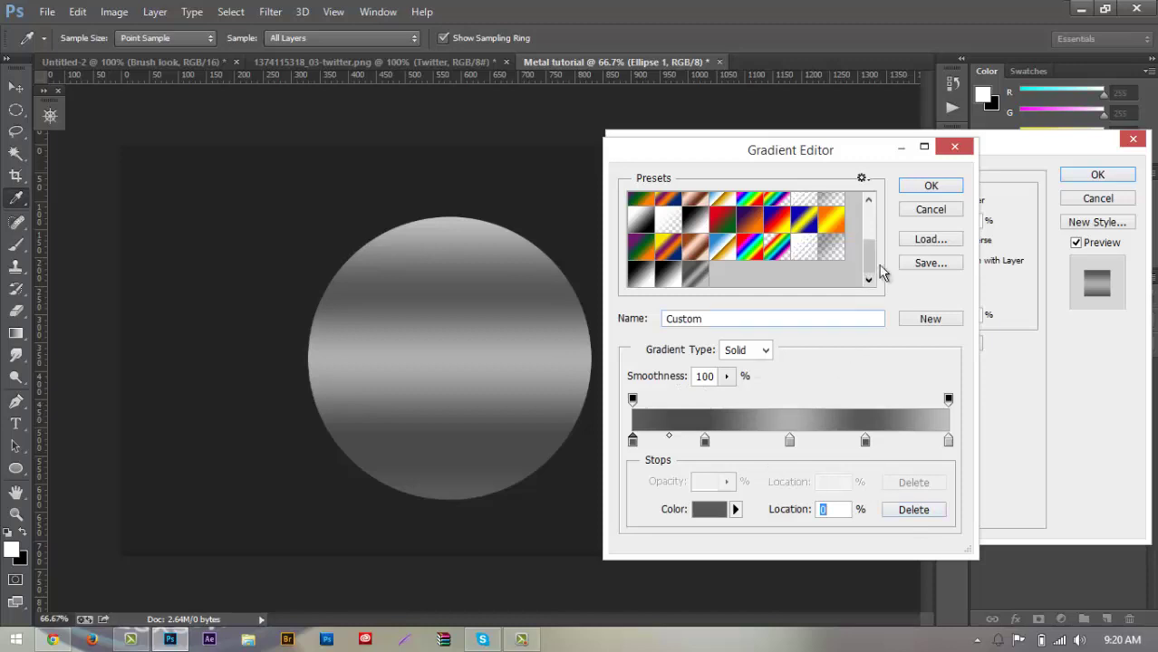
click(930, 186)
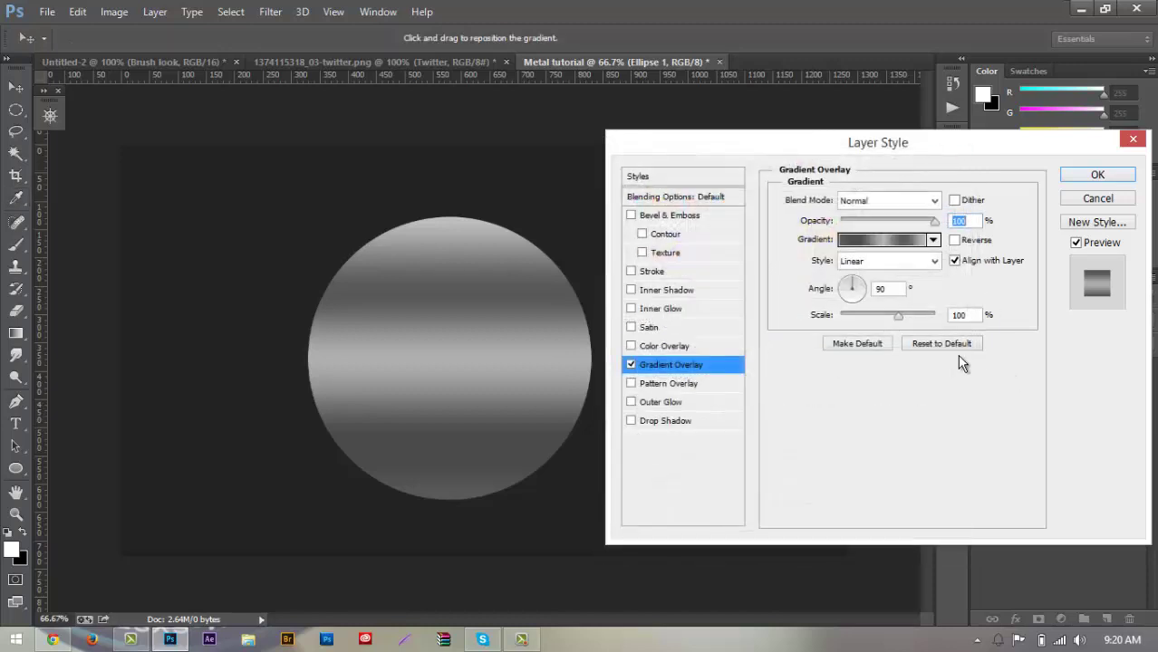
- Set the Gradient Overlay's scale to 135% and its angle to 150°
click(970, 315)
text(135)
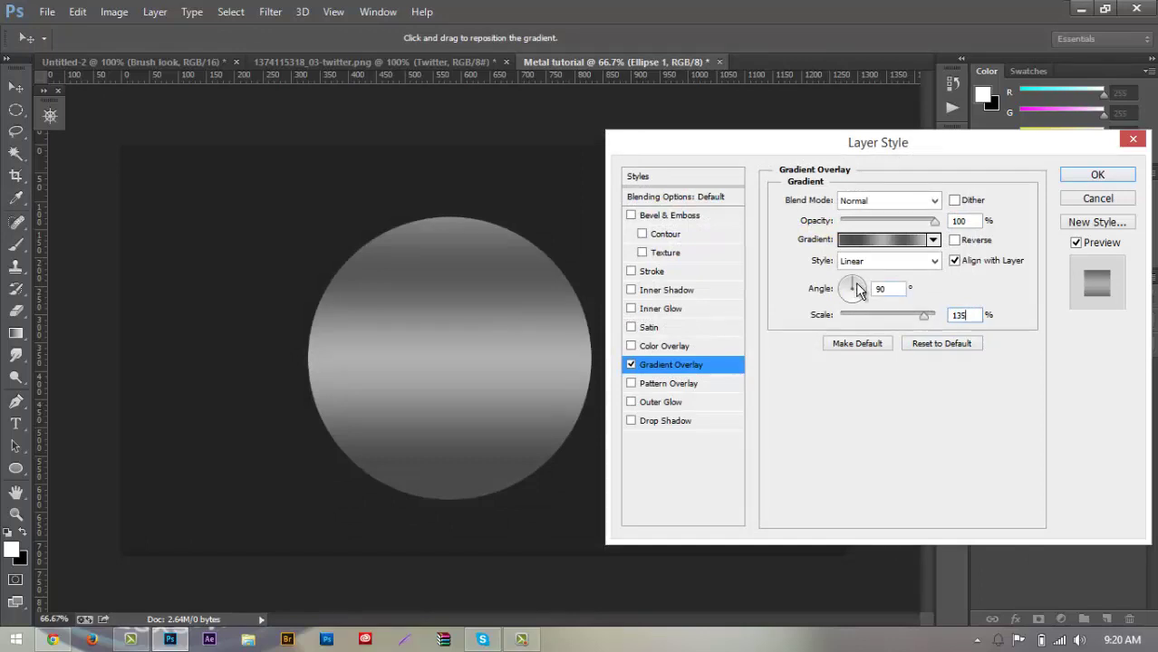
double_click(876, 288)
text(150)
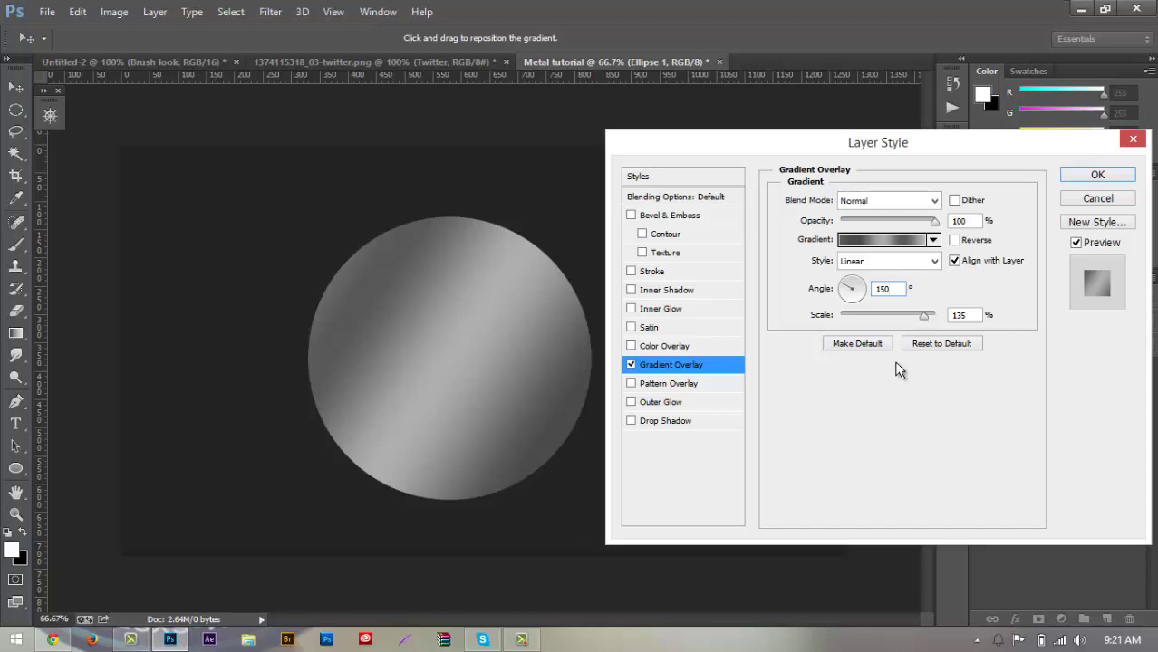
- Enable Bevel & Emboss on the circle with a depth of 1000% and a size of 3 px
click(645, 217)
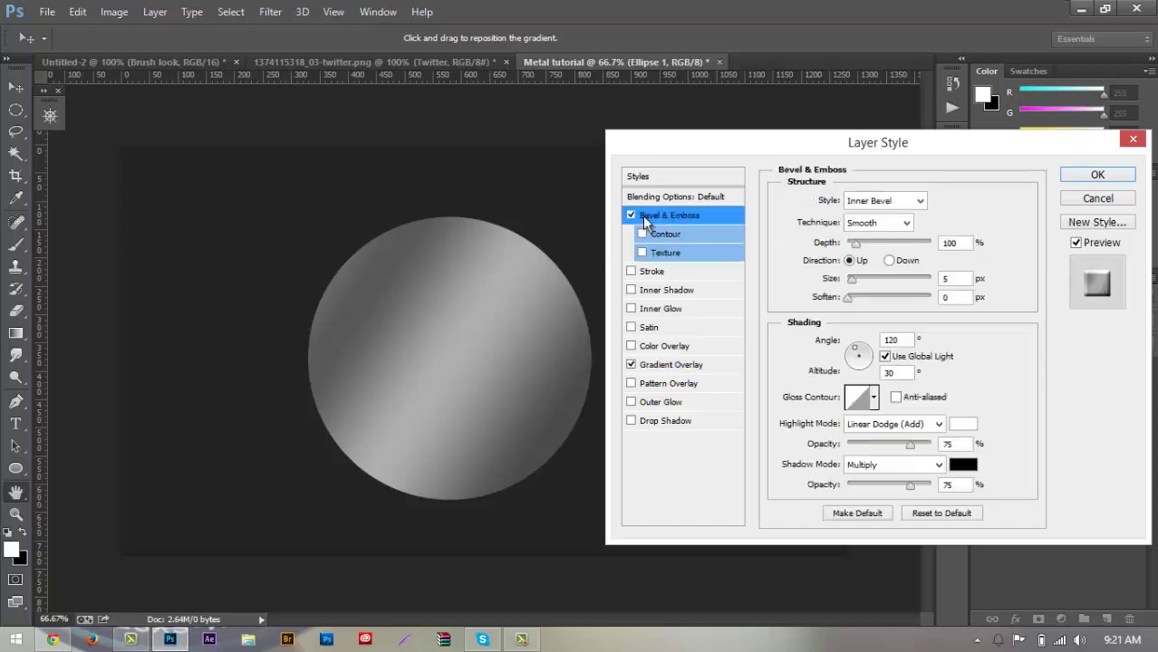
click(952, 243)
text(1000)
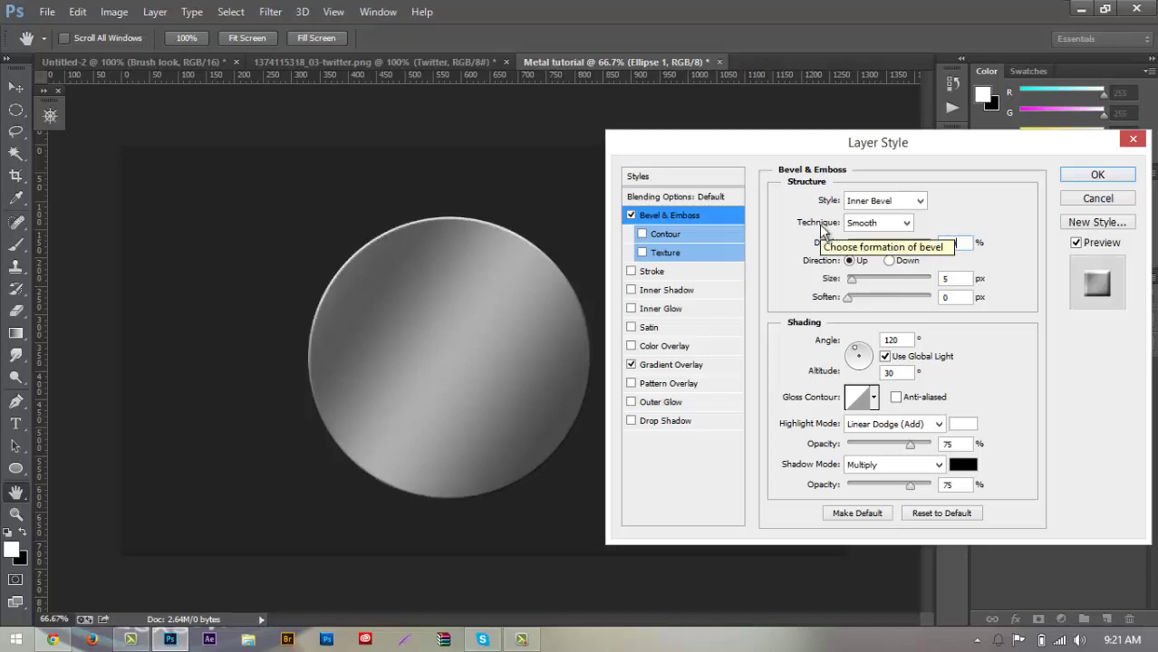
click(954, 278)
text(2)
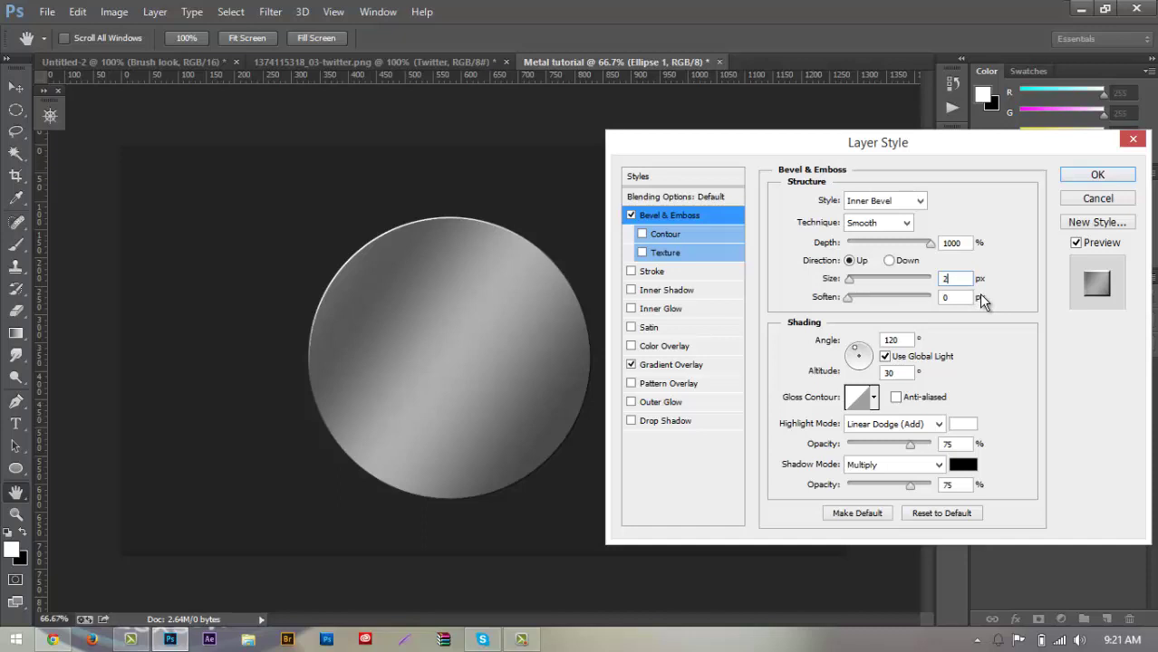
text(3)
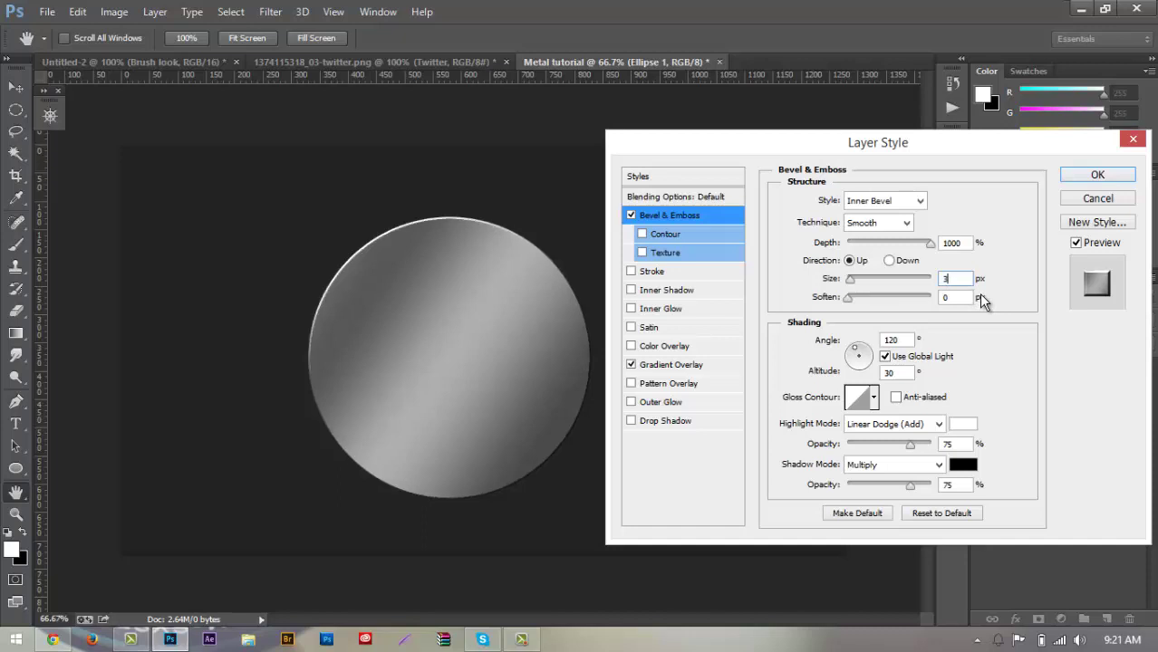
key(BackSpace)
text(2)
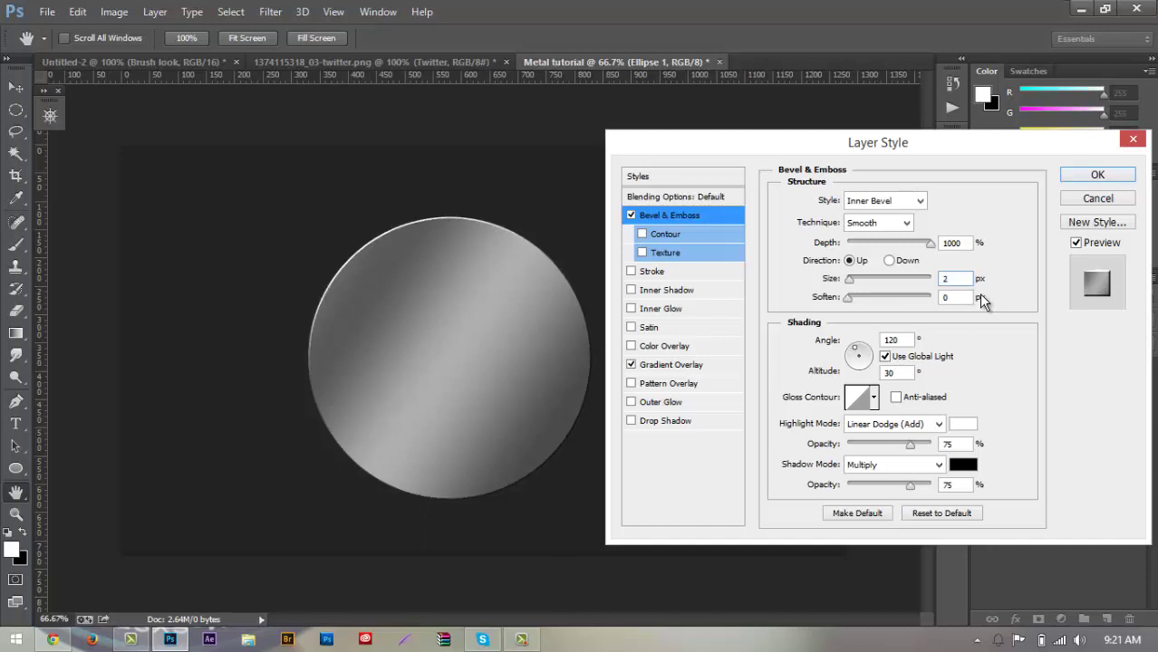
key(Up)
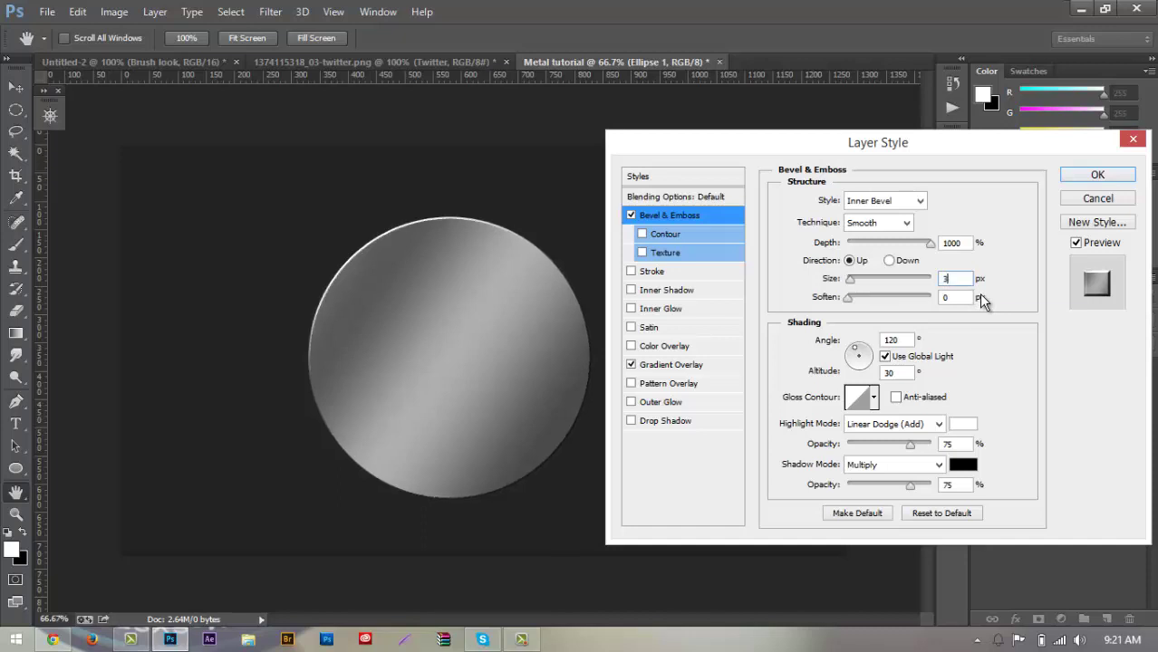
- Set both the highlight opacity and the shadow opacity of the circle's Bevel & Emboss to 40%
click(948, 443)
text(40)
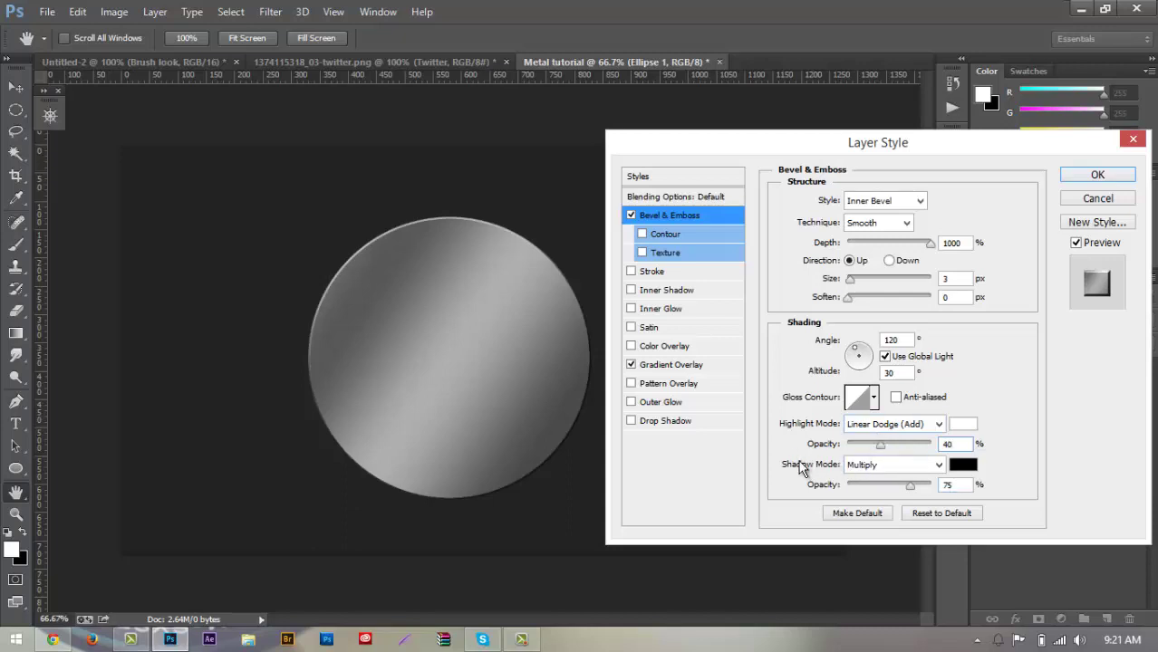
click(958, 486)
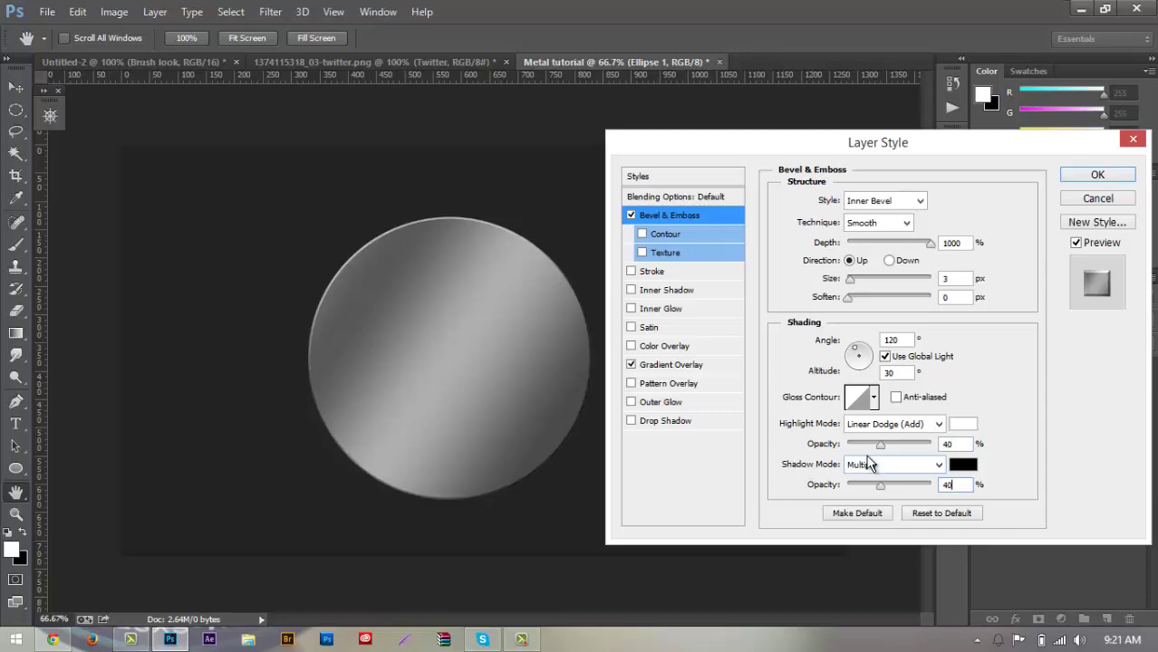
- Set the Bevel & Emboss shadow color to light gray #bfbfbf
click(958, 467)
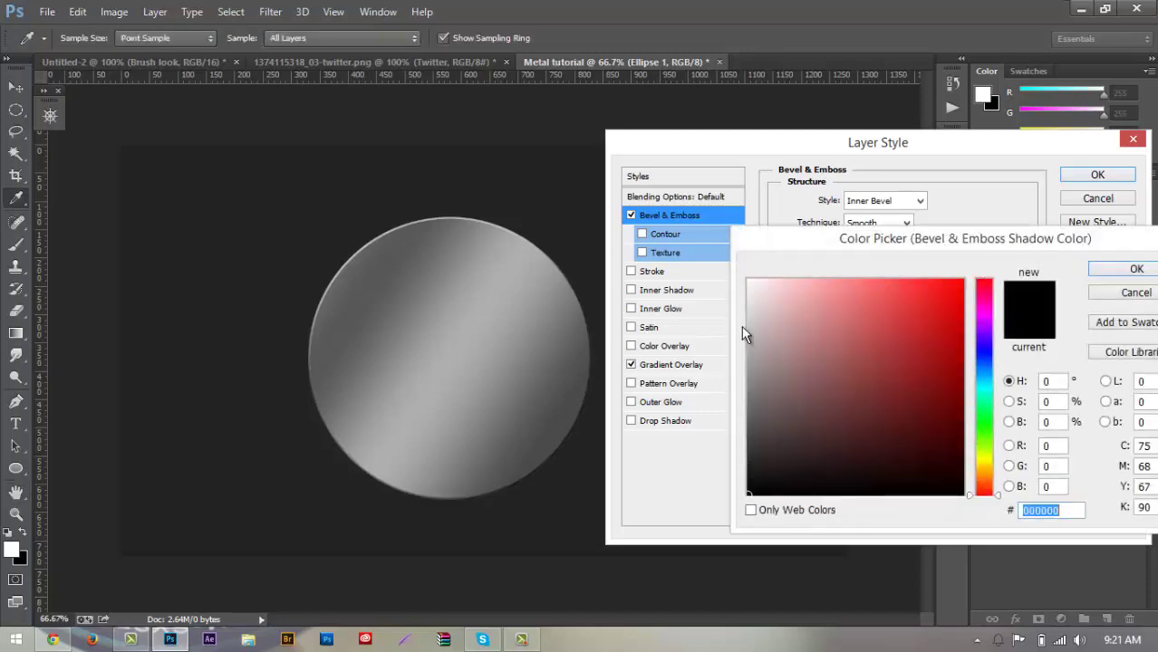
click(748, 332)
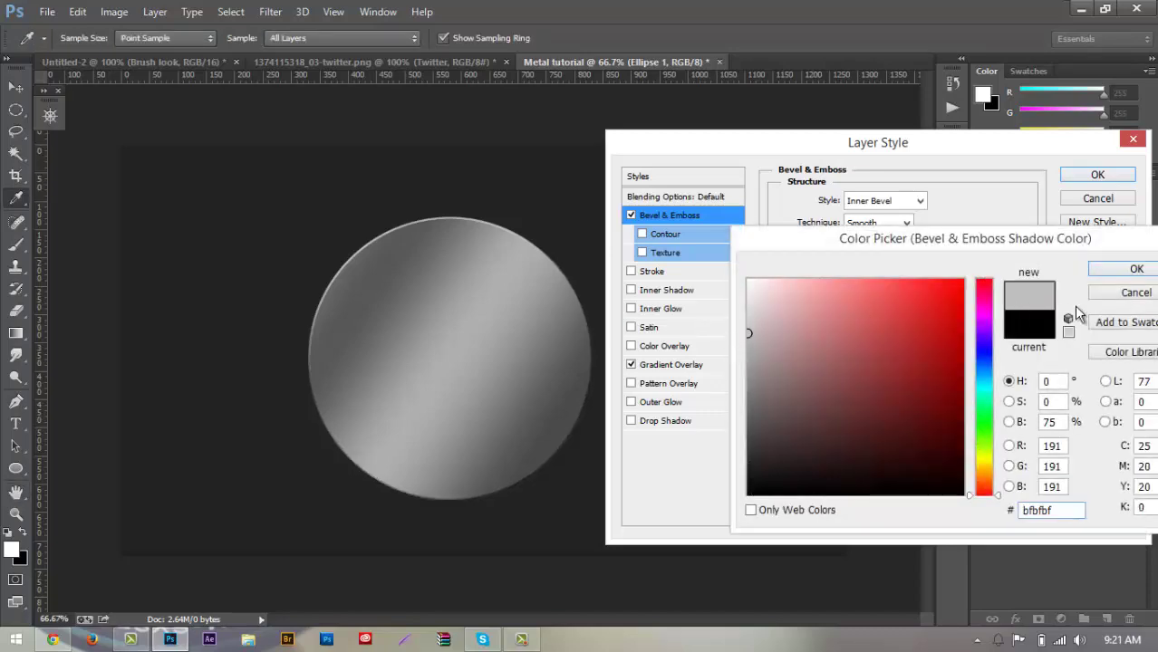
click(1113, 269)
- Try several blend modes for the Bevel & Emboss shadow and settle on Hard Light
click(905, 461)
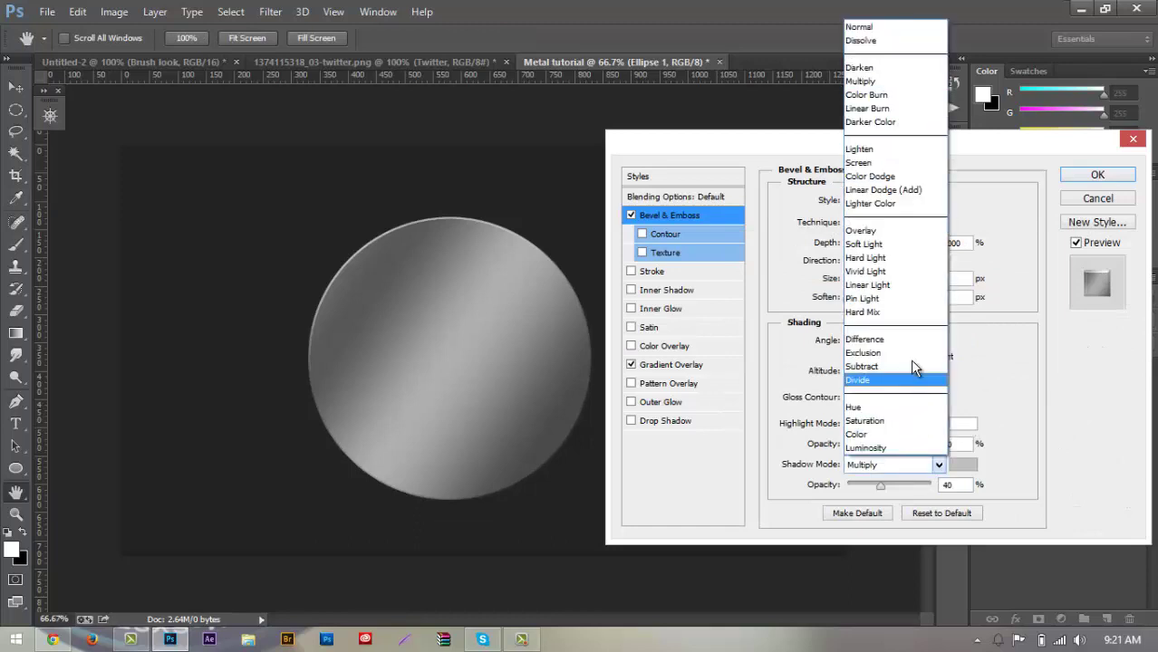
click(912, 244)
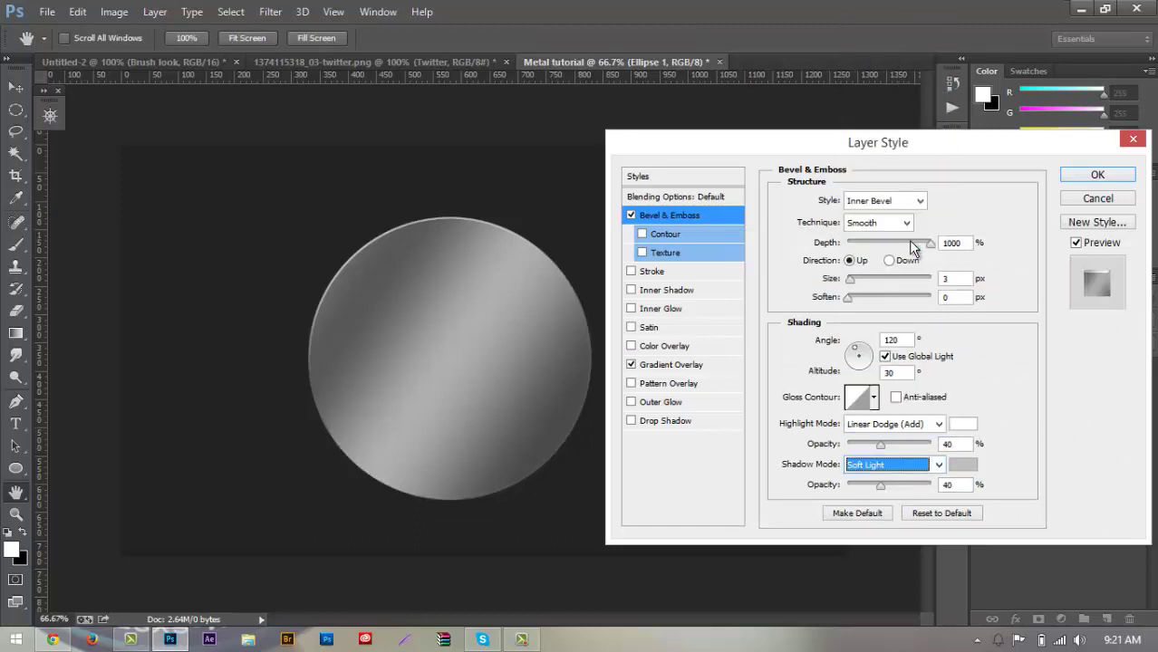
click(913, 467)
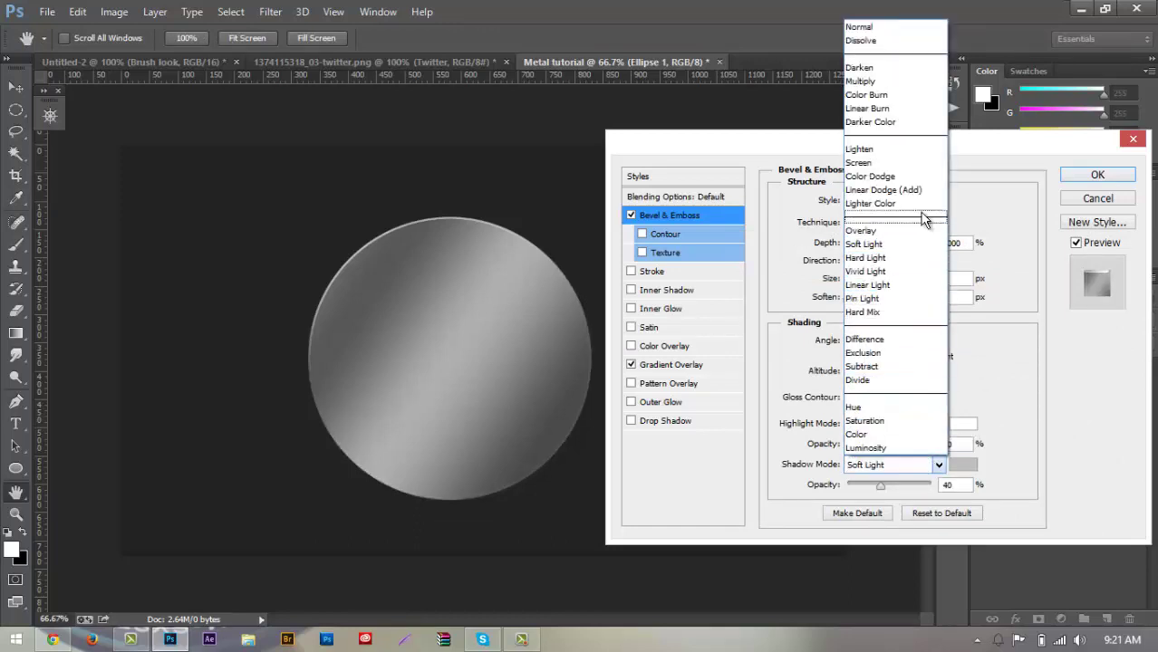
click(892, 434)
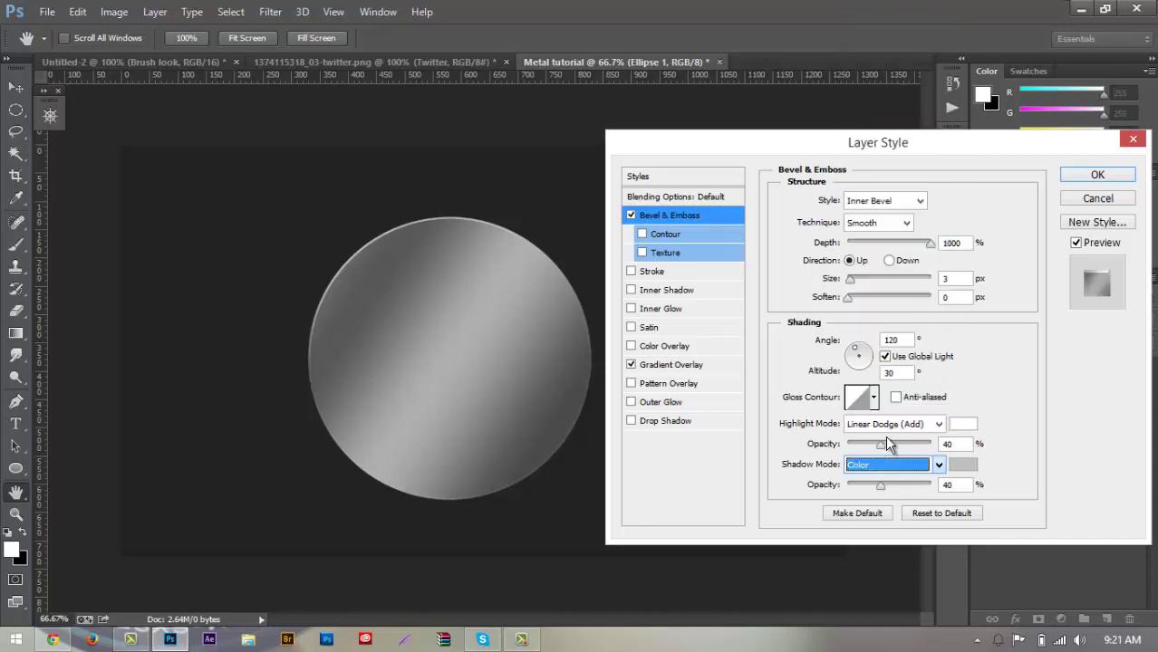
key(Up)
key(Up)
key(Up)
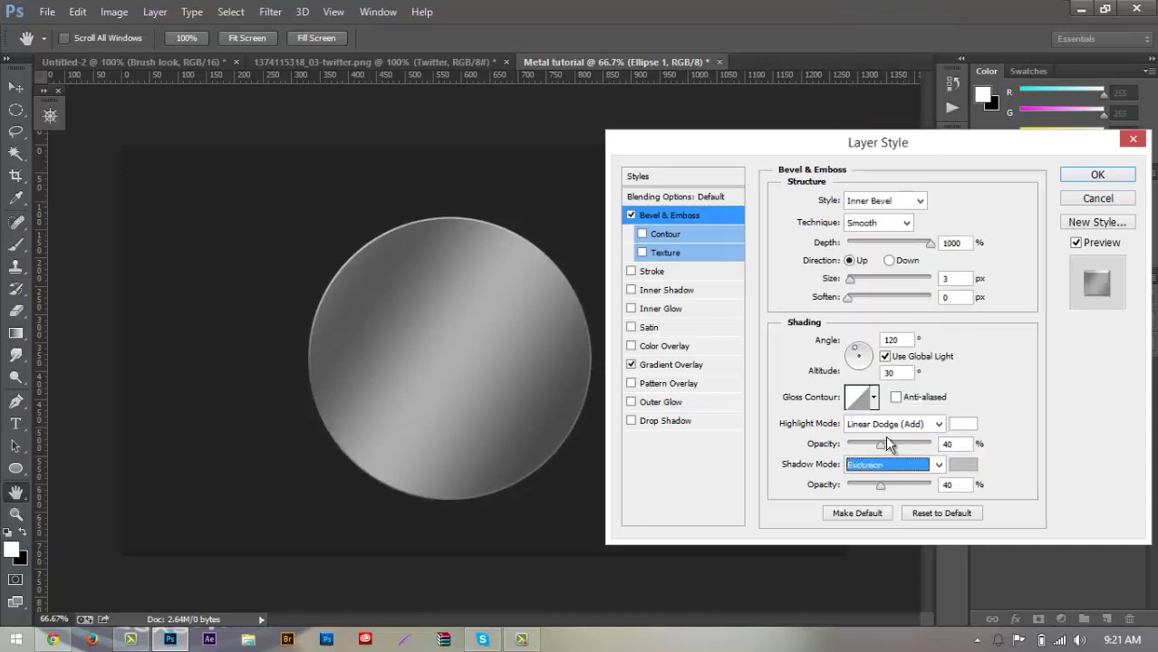
key(Up)
key(Up)
key(Up)
key(Up)
key(Up)
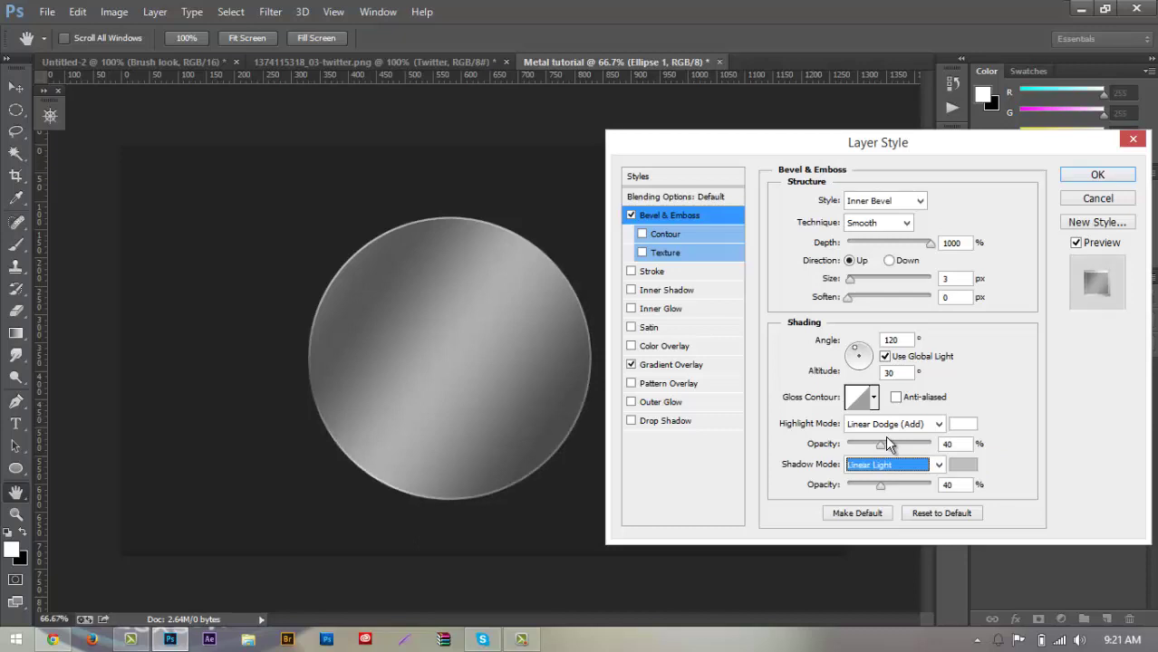
key(Up)
key(Up)
key(Up)
key(Up)
key(Up)
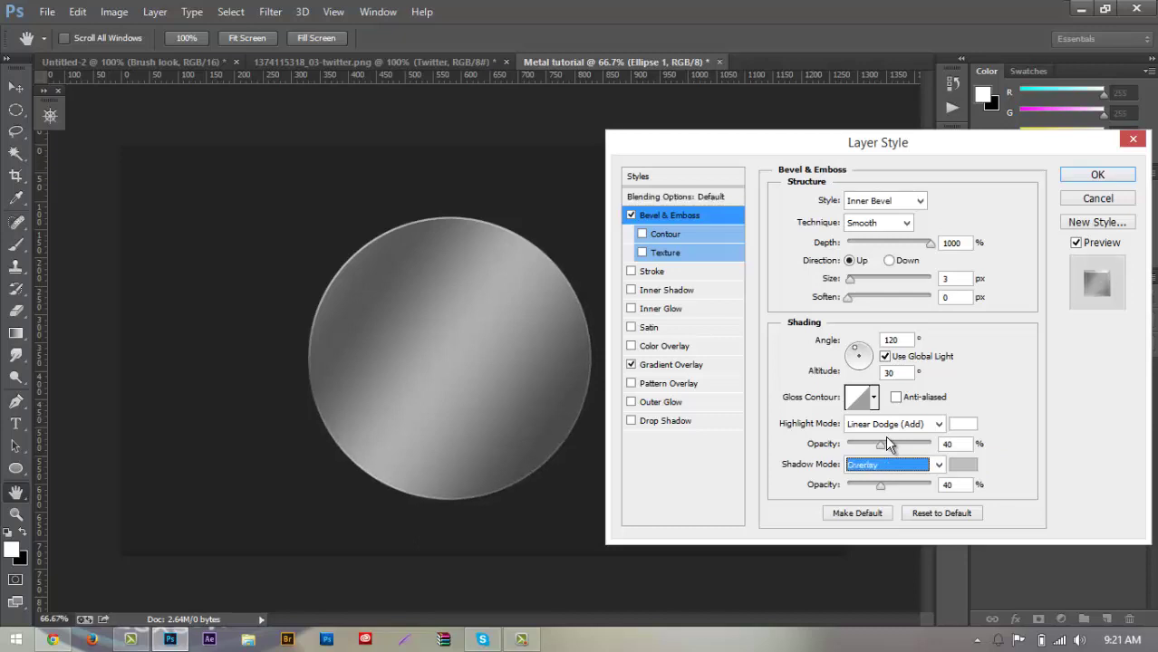
key(Up)
key(Up)
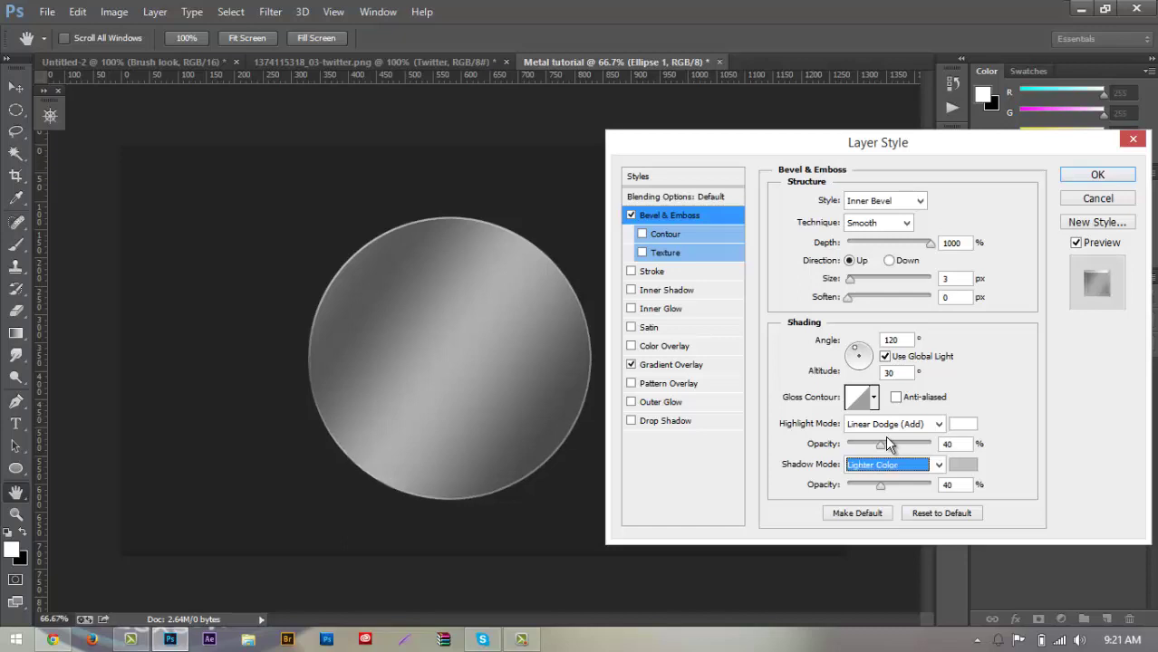
key(Down)
key(Down)
key(Up)
key(Up)
key(Down)
key(Down)
key(Down)
key(Down)
key(Down)
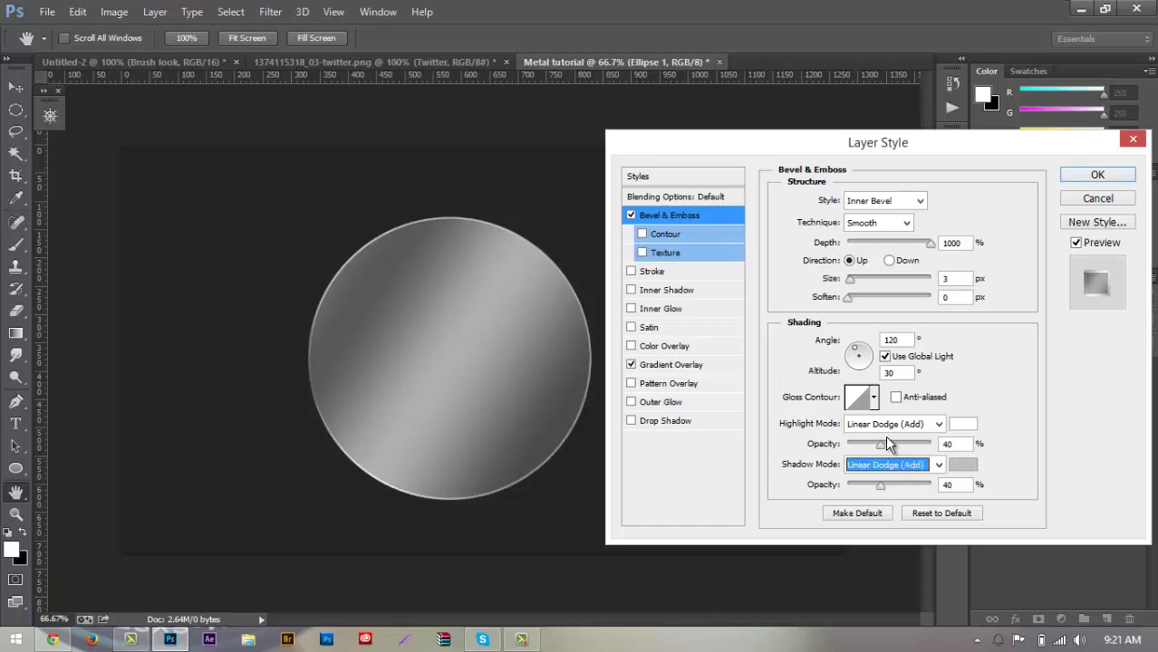
key(Down)
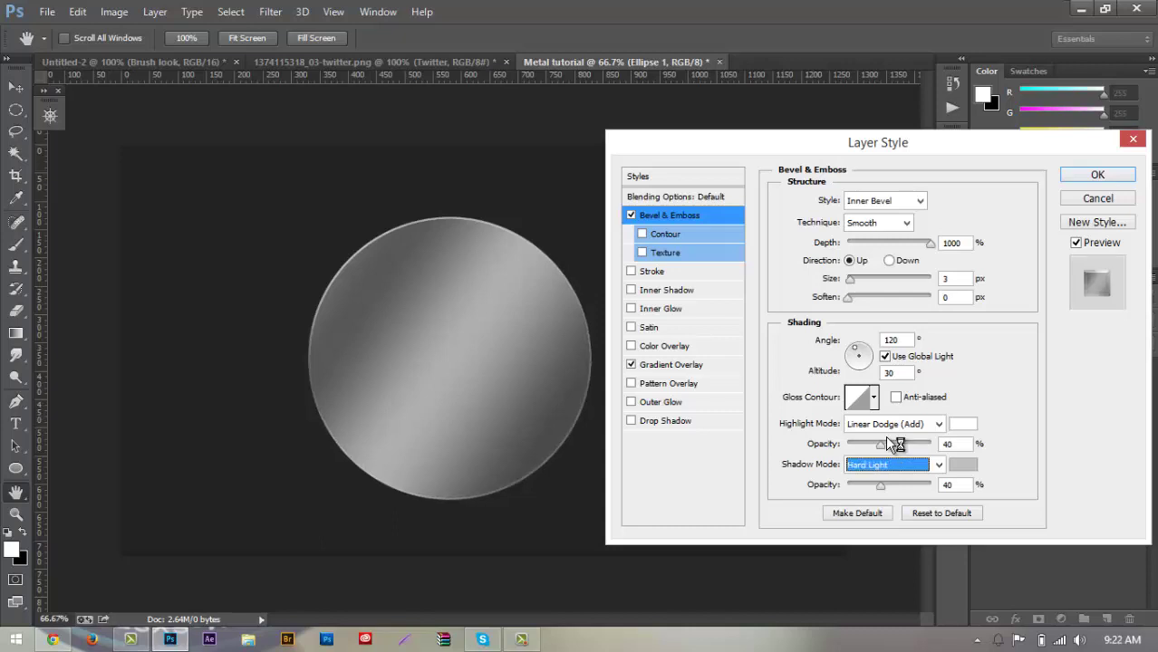
key(Down)
- Set the Bevel & Emboss shadow opacity to 50%
click(952, 485)
text(50)
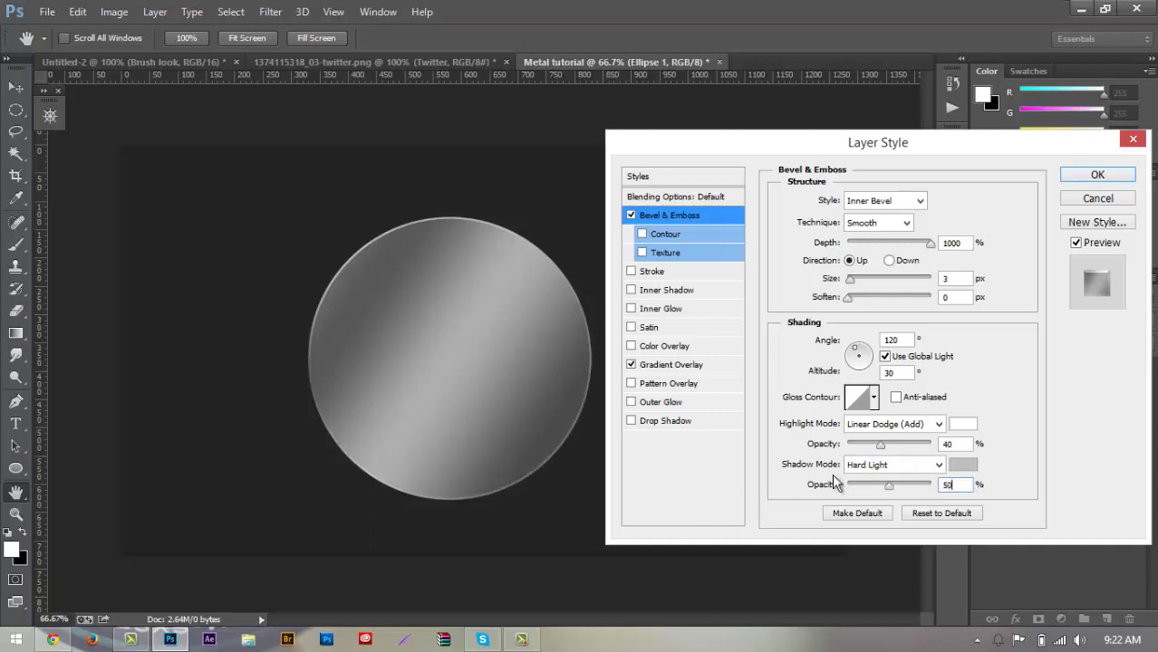
click(889, 484)
- Enable the bevel's Contour with a 100% range and anti-aliasing
click(642, 235)
click(671, 233)
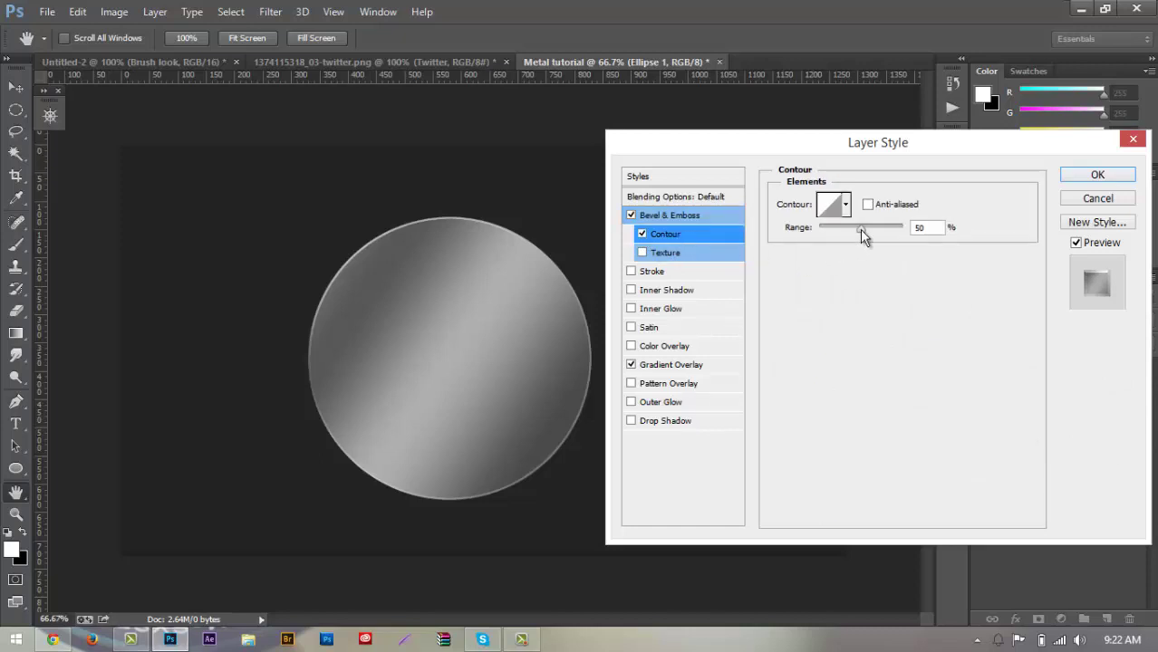
double_click(934, 225)
text(100)
click(867, 205)
- Add a Satin effect to the circle with 35% opacity and a 35° angle
click(646, 328)
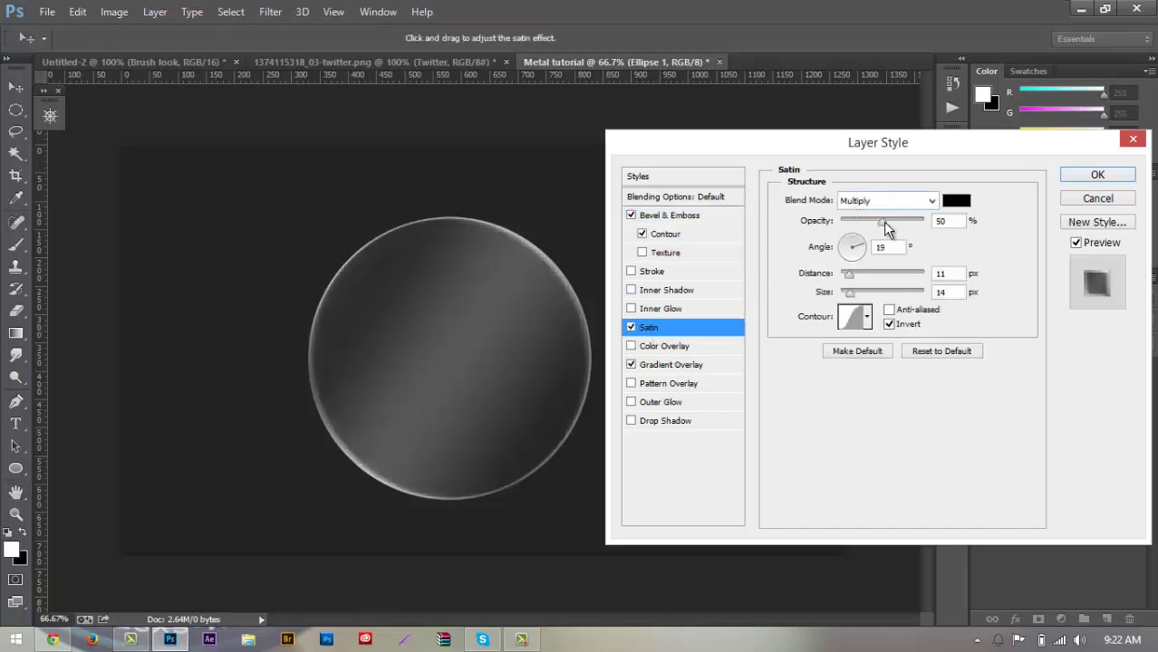
double_click(940, 221)
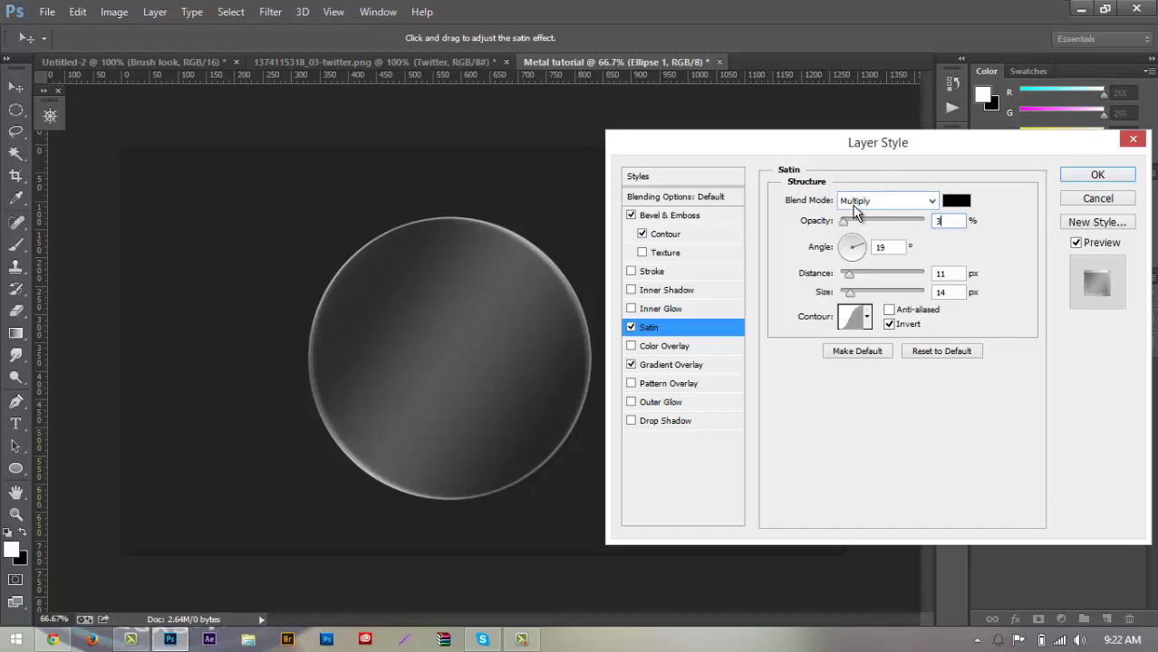
text(35)
key(Tab)
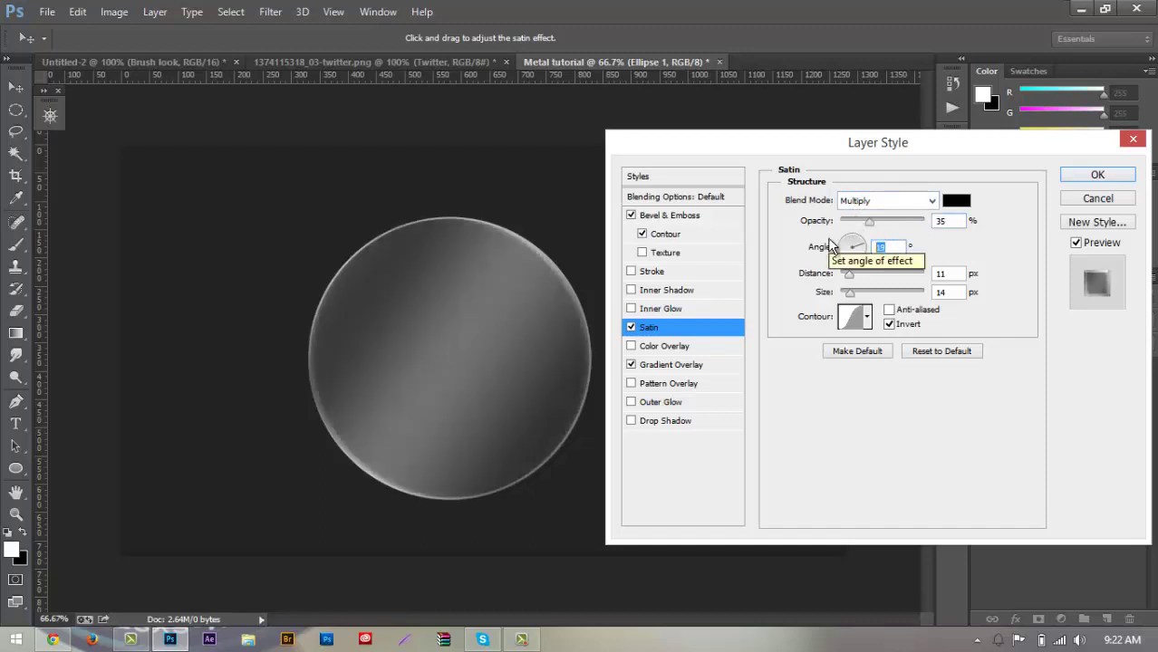
text(35)
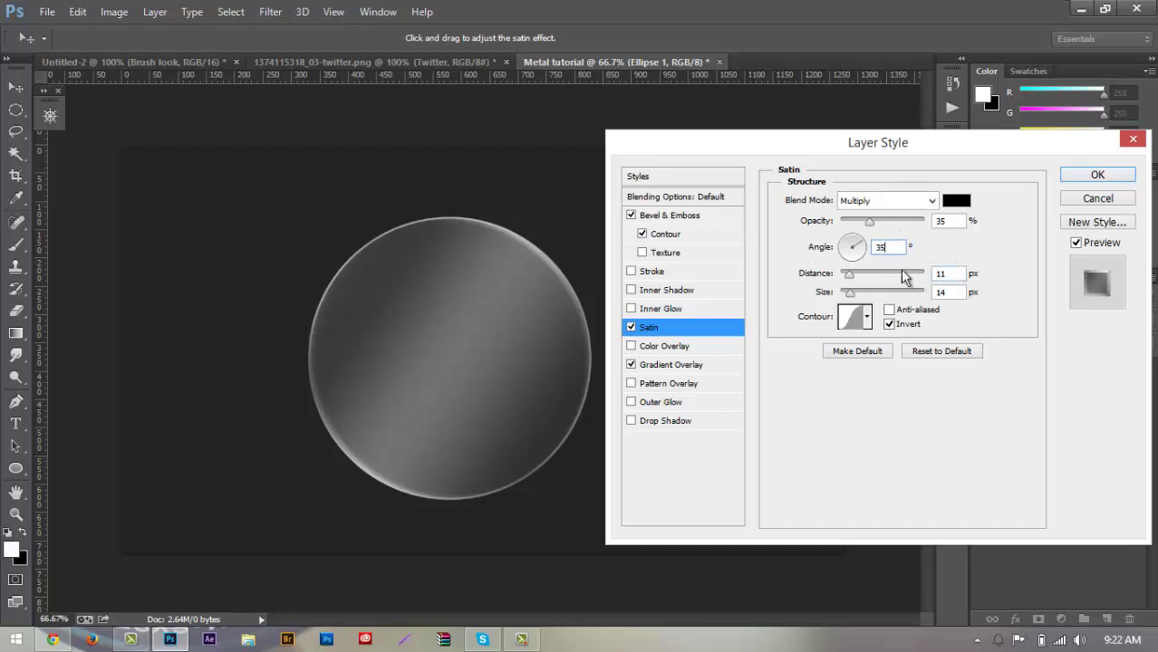
- Set the Satin effect's distance and size to 60 px each and enable anti-aliasing, keeping Invert on
key(Tab)
text(60)
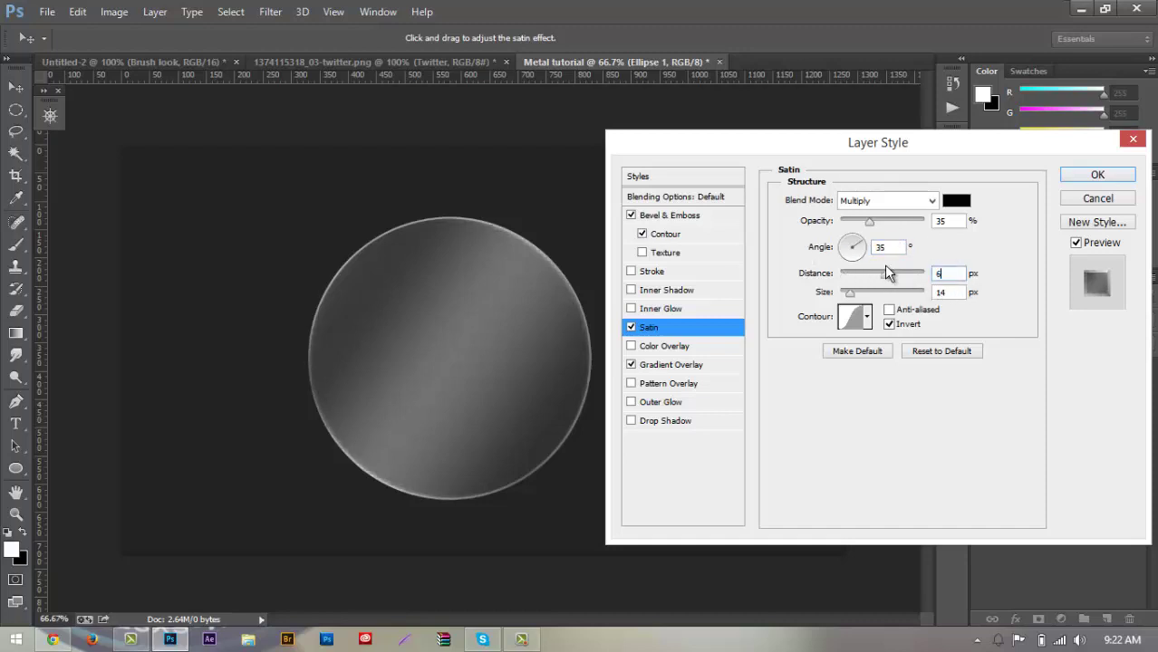
text(60)
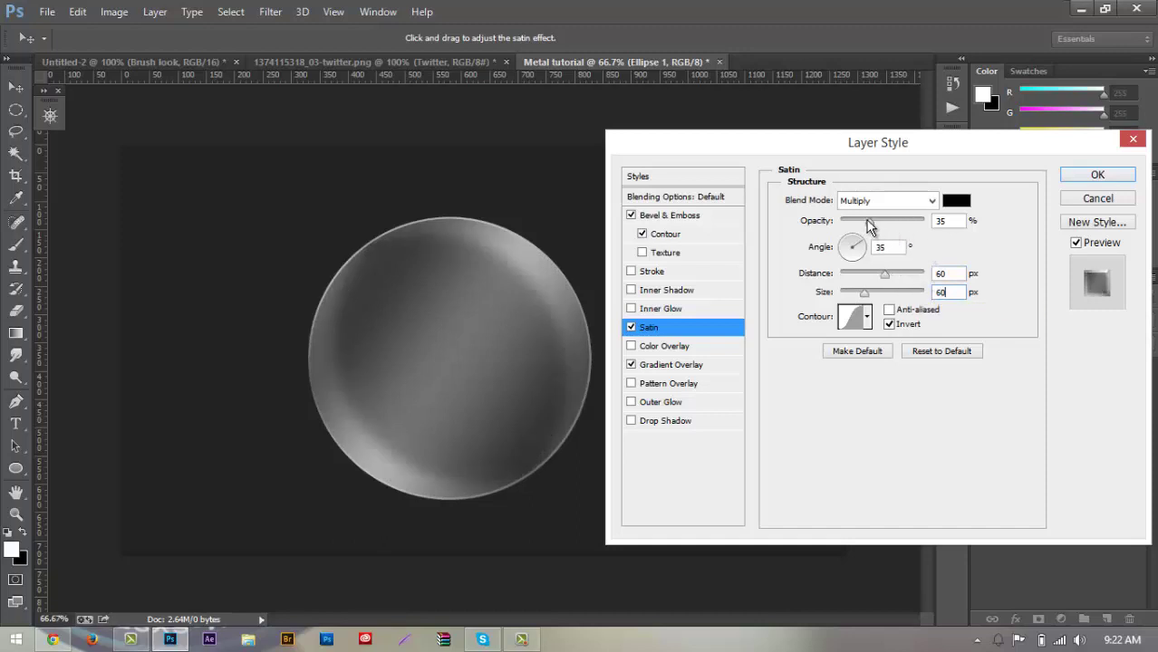
click(889, 309)
click(889, 324)
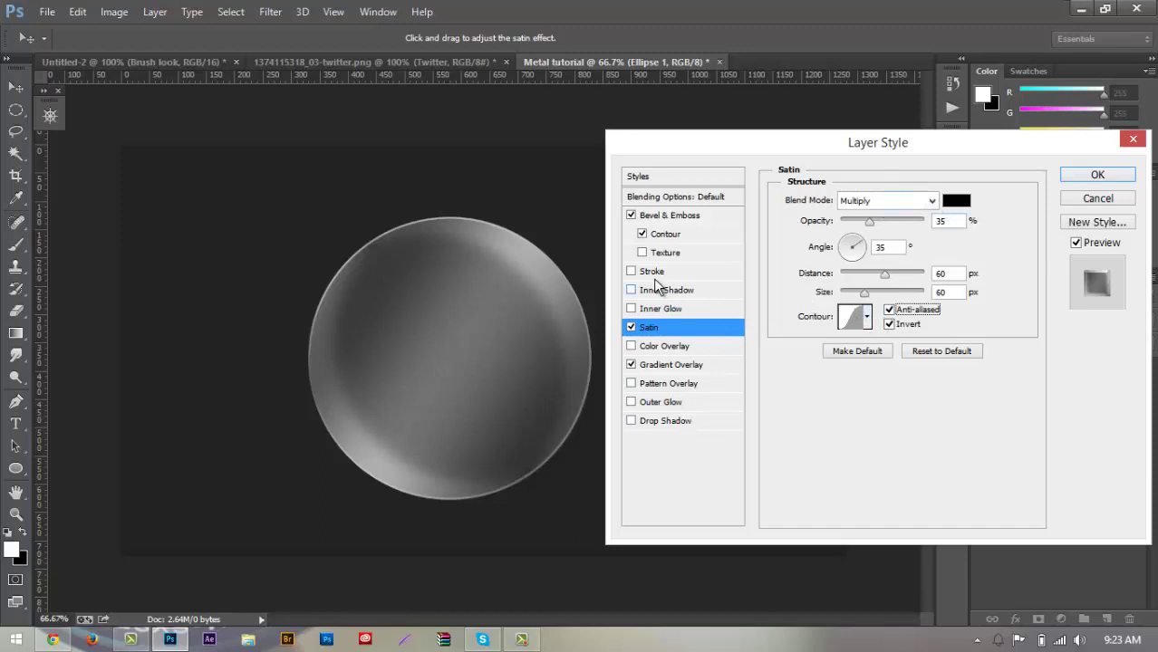
- Add a Drop Shadow to the circle with 50% opacity, 0 px distance and 50 px size
click(668, 421)
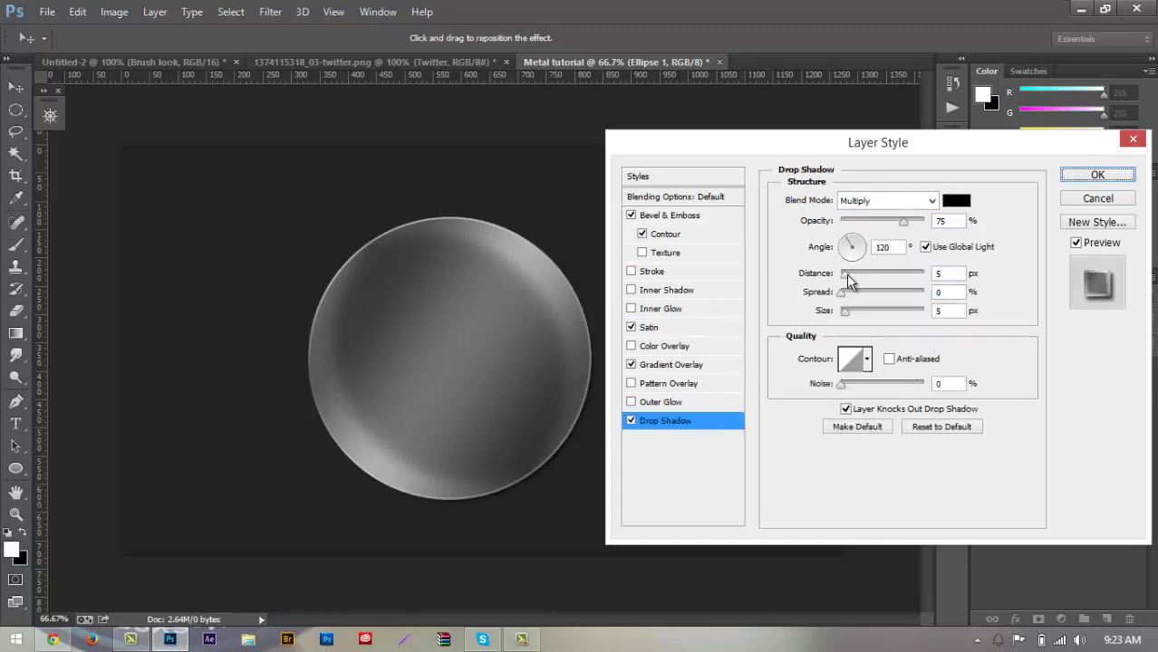
drag(846, 274, 799, 281)
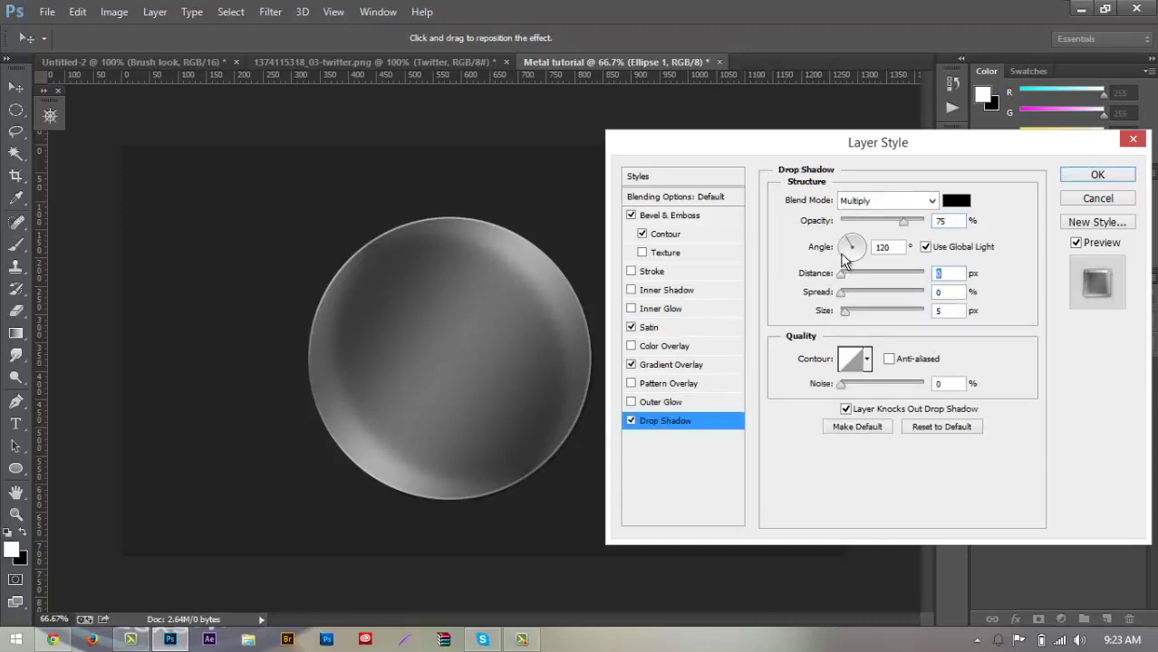
click(925, 222)
text(85)
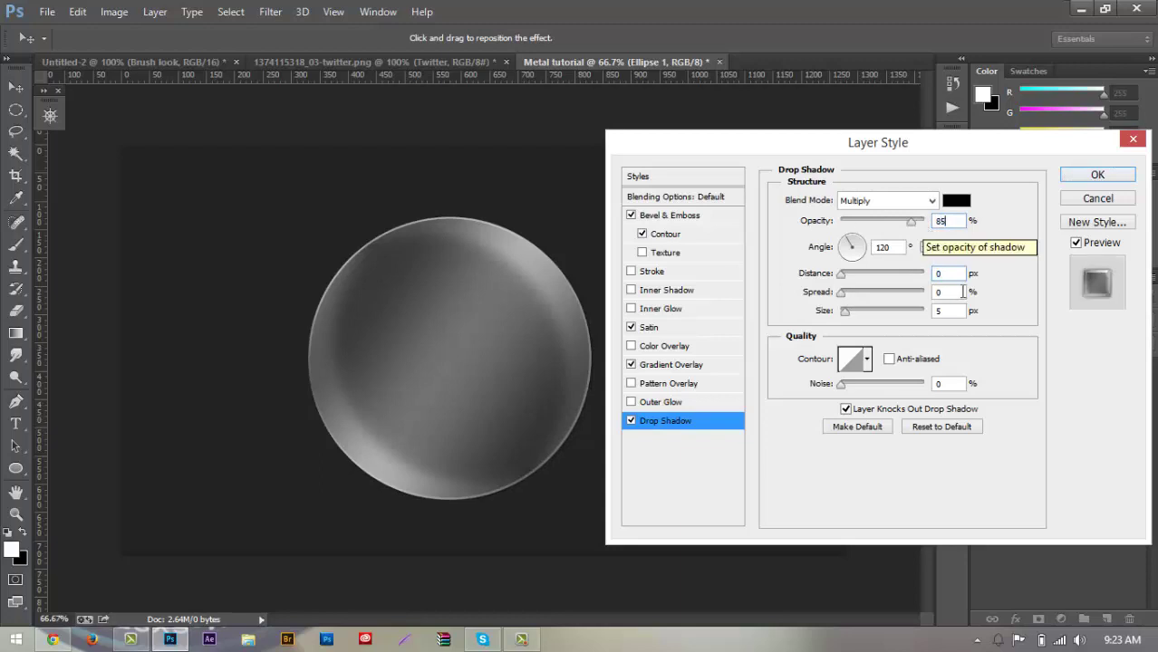
double_click(955, 312)
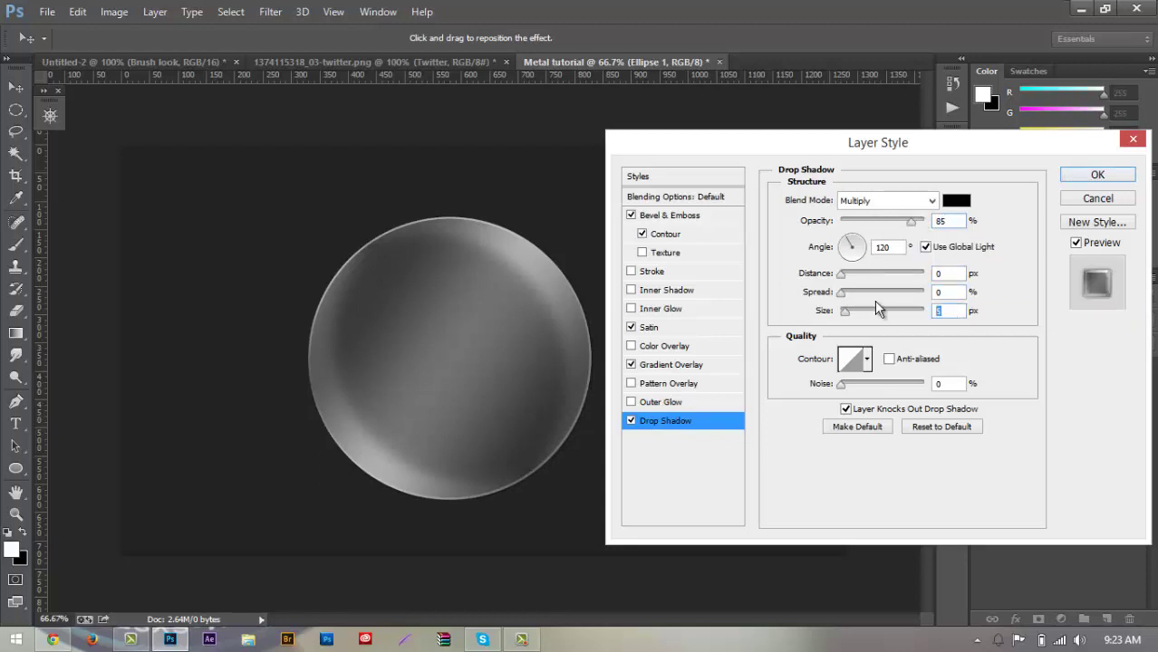
text(50)
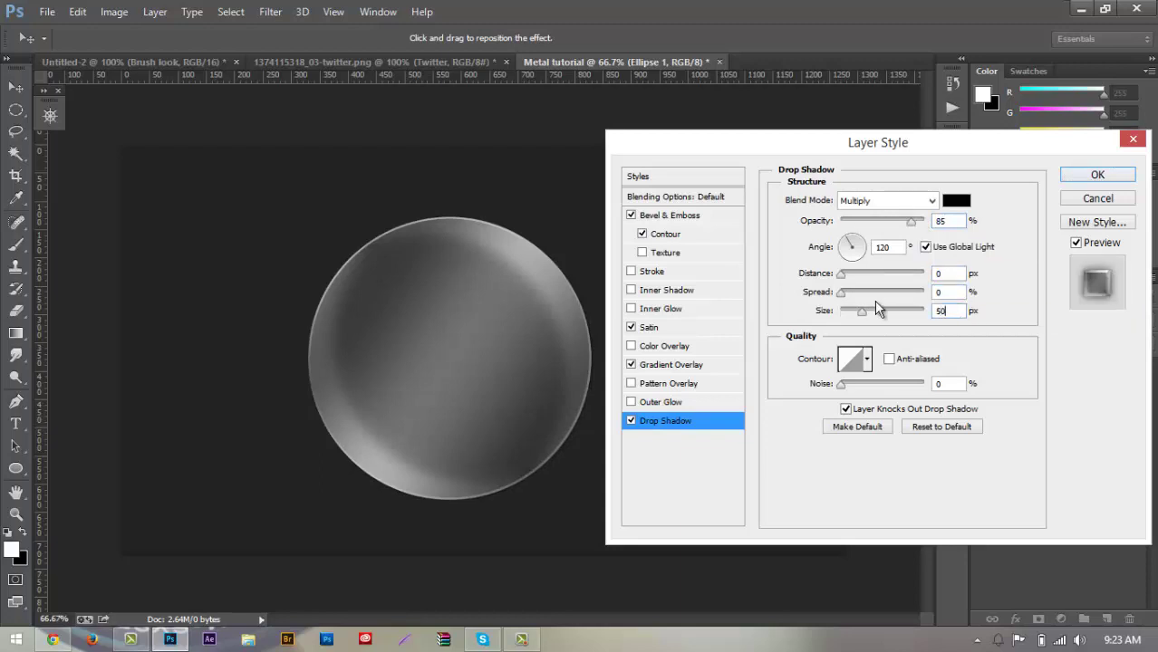
double_click(948, 218)
text(50)
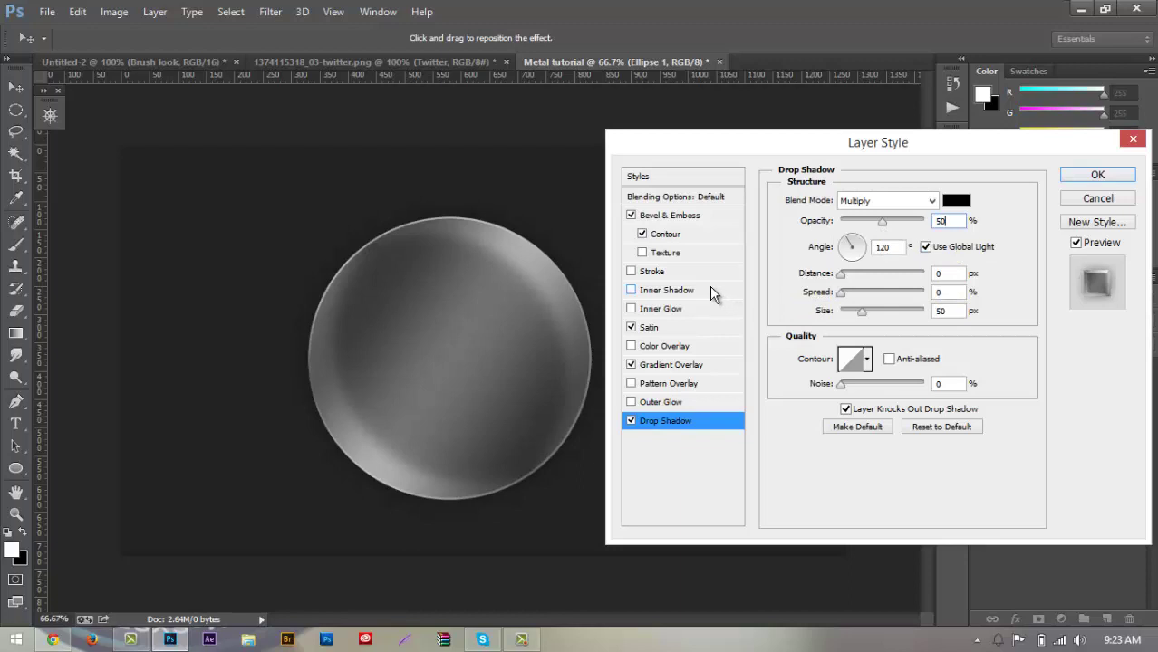
- Set the Satin effect's opacity to 25% and size to 75 px, then apply the layer styles and collapse the circle layer's effects list
click(649, 328)
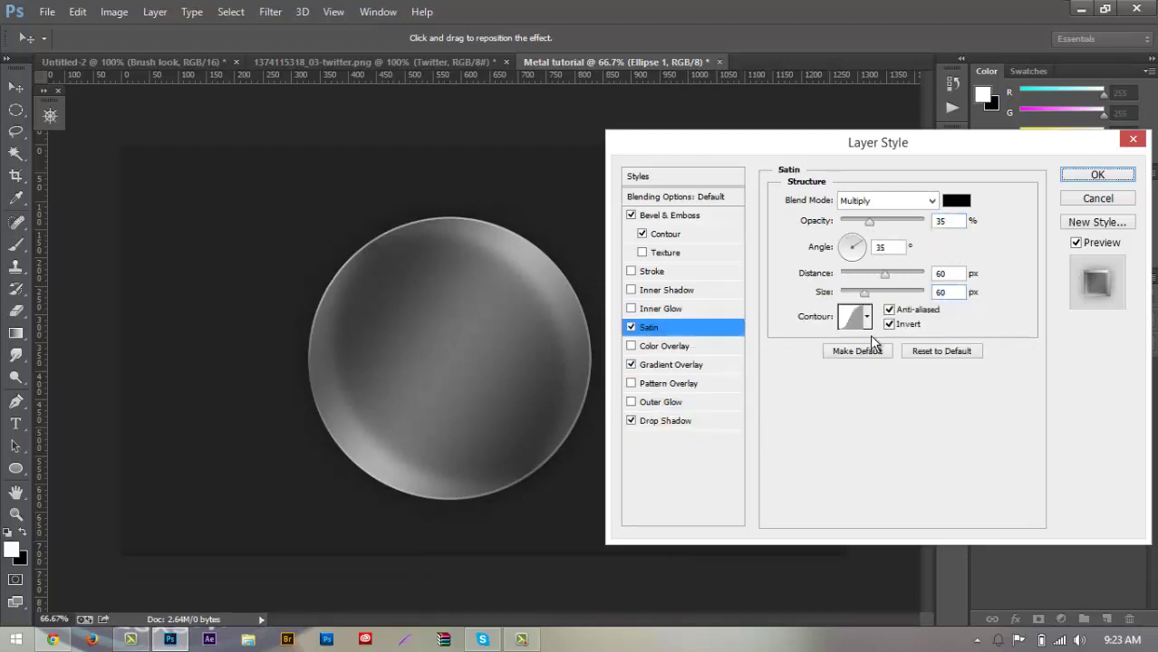
drag(870, 221, 848, 227)
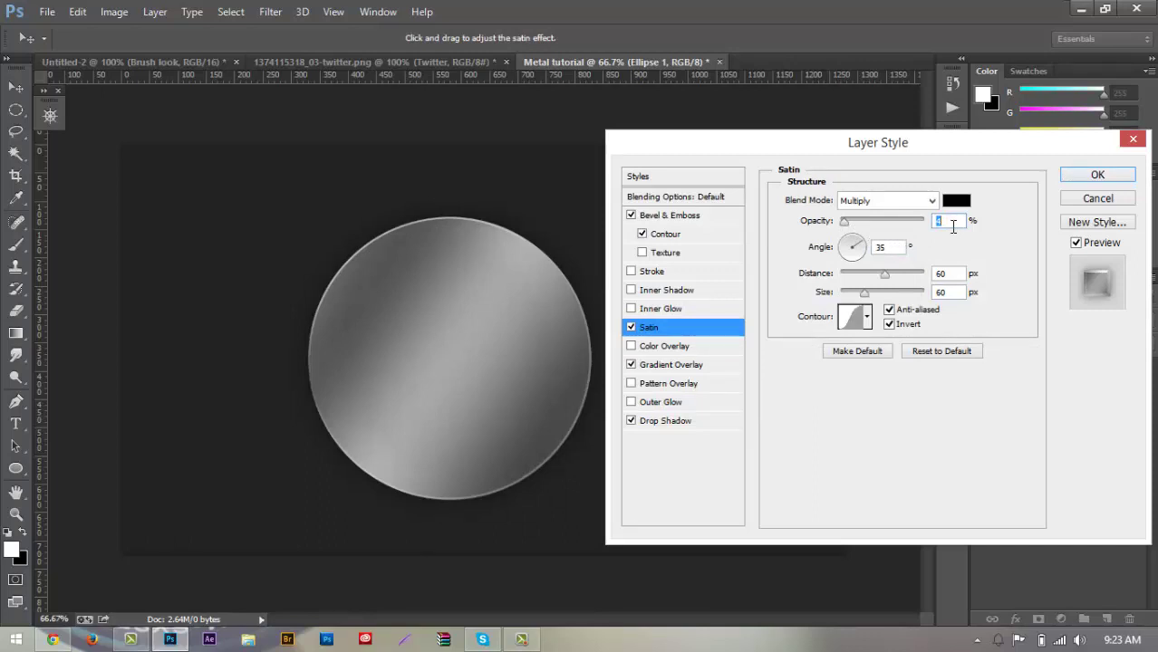
text(25)
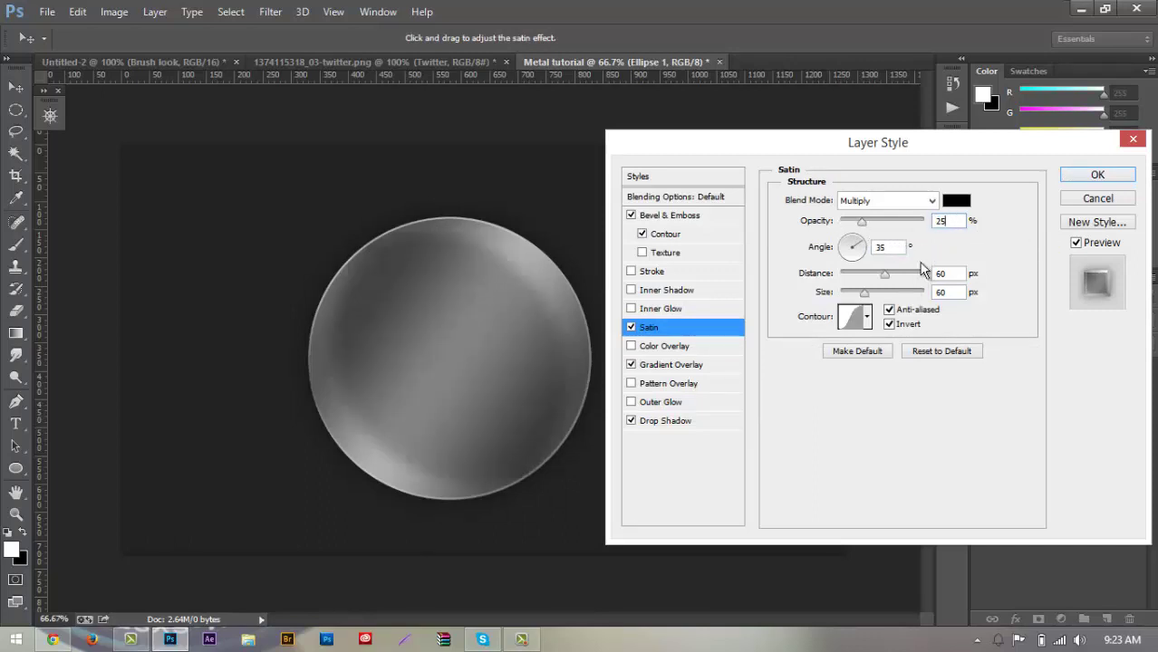
key(Return)
mouse_move(879, 295)
mouse_down()
mouse_move(892, 295)
mouse_move(875, 295)
mouse_up()
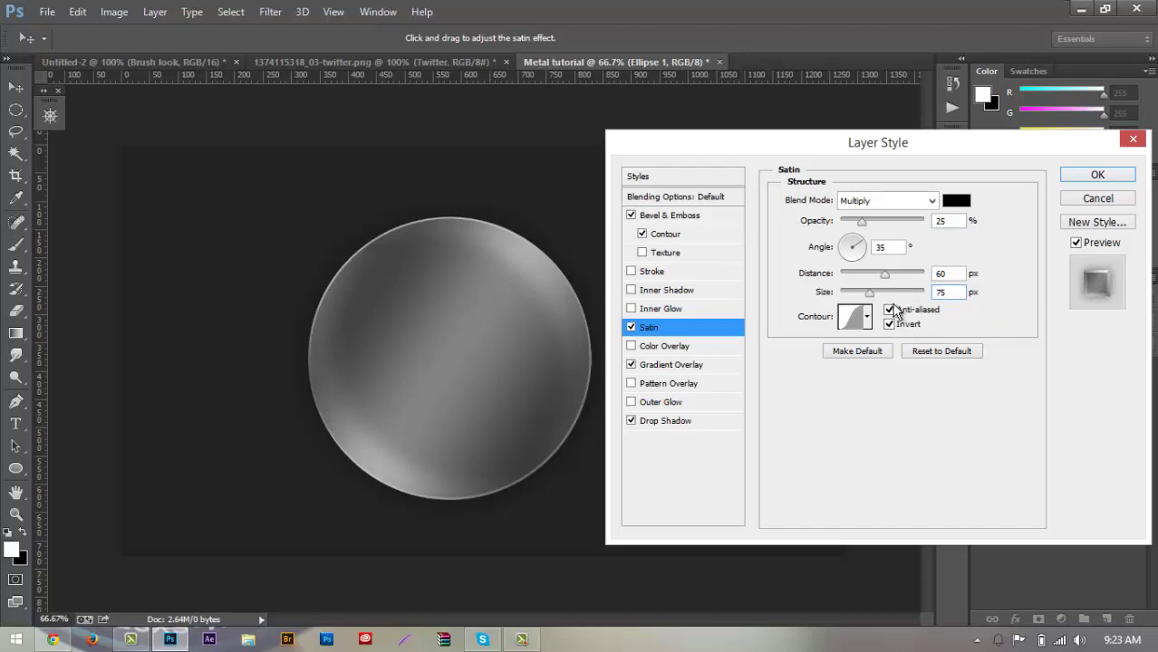
click(1087, 177)
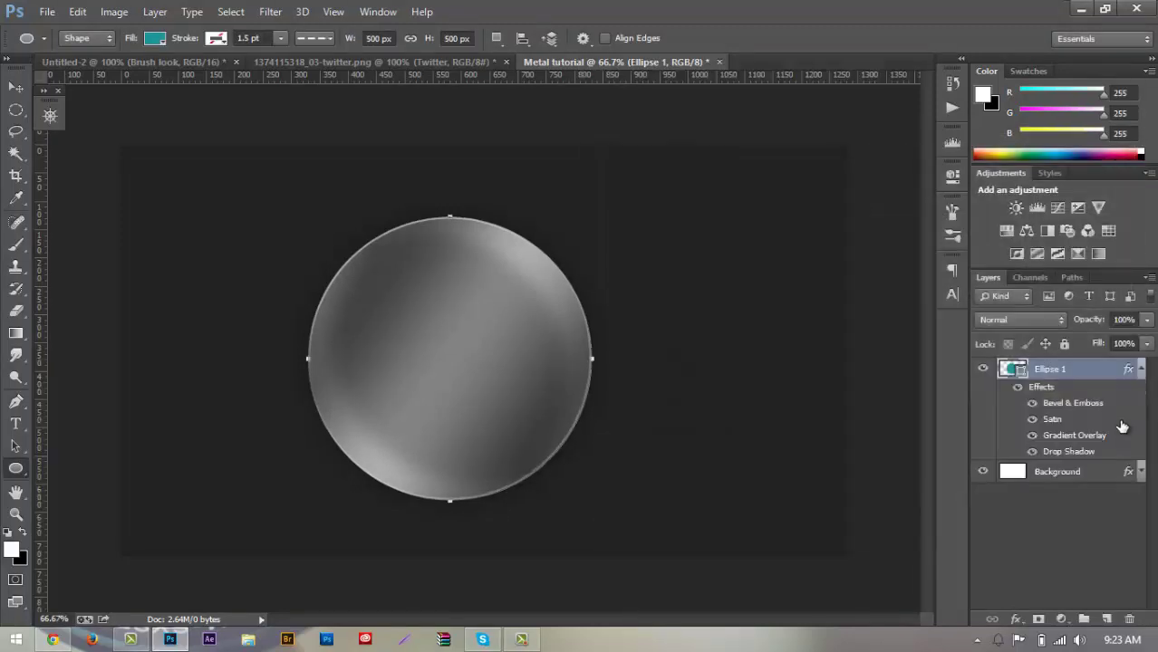
click(1140, 369)
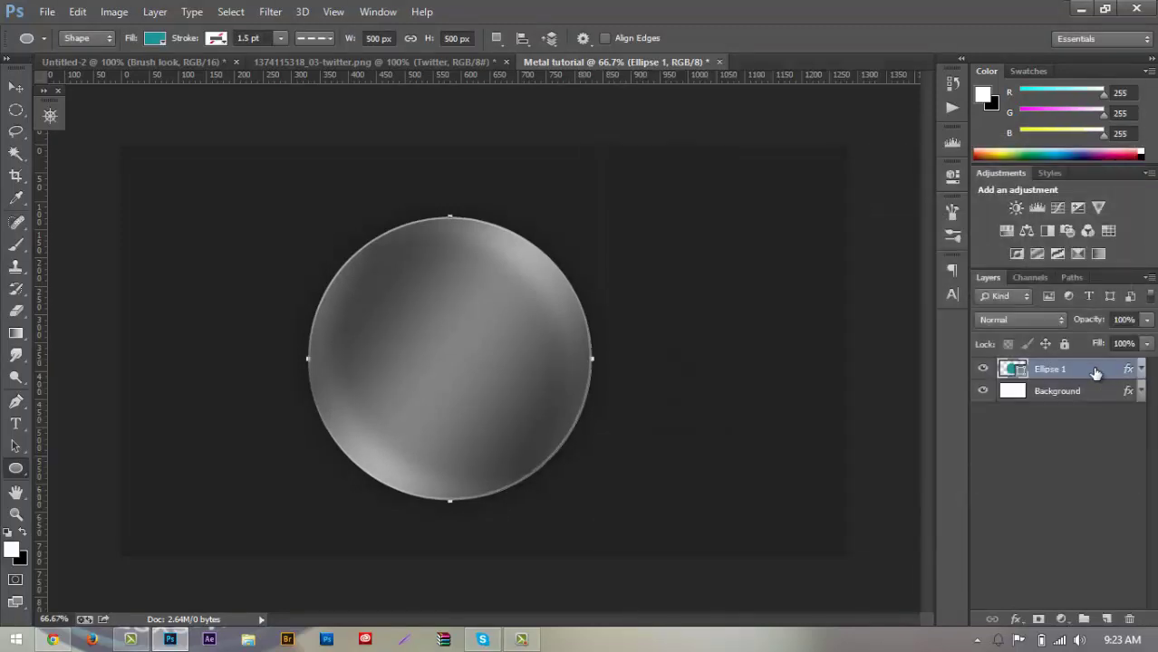
- Duplicate the Ellipse 1 layer with its default copy name and clear the layer style from the copy
right_click(1092, 367)
click(796, 159)
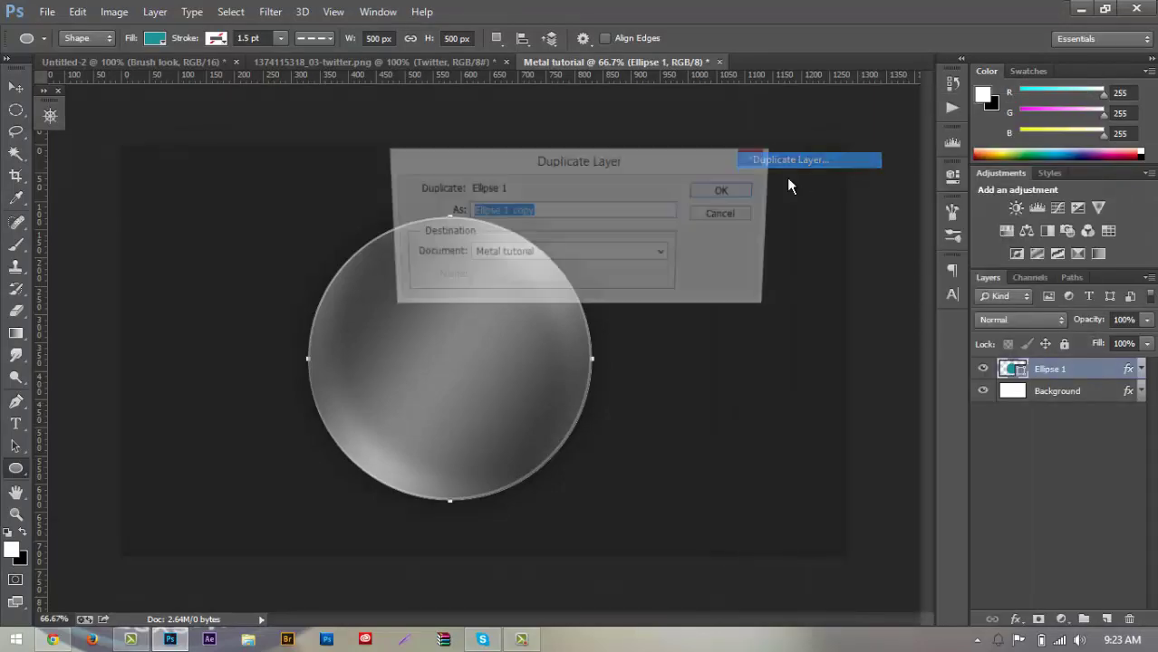
click(729, 191)
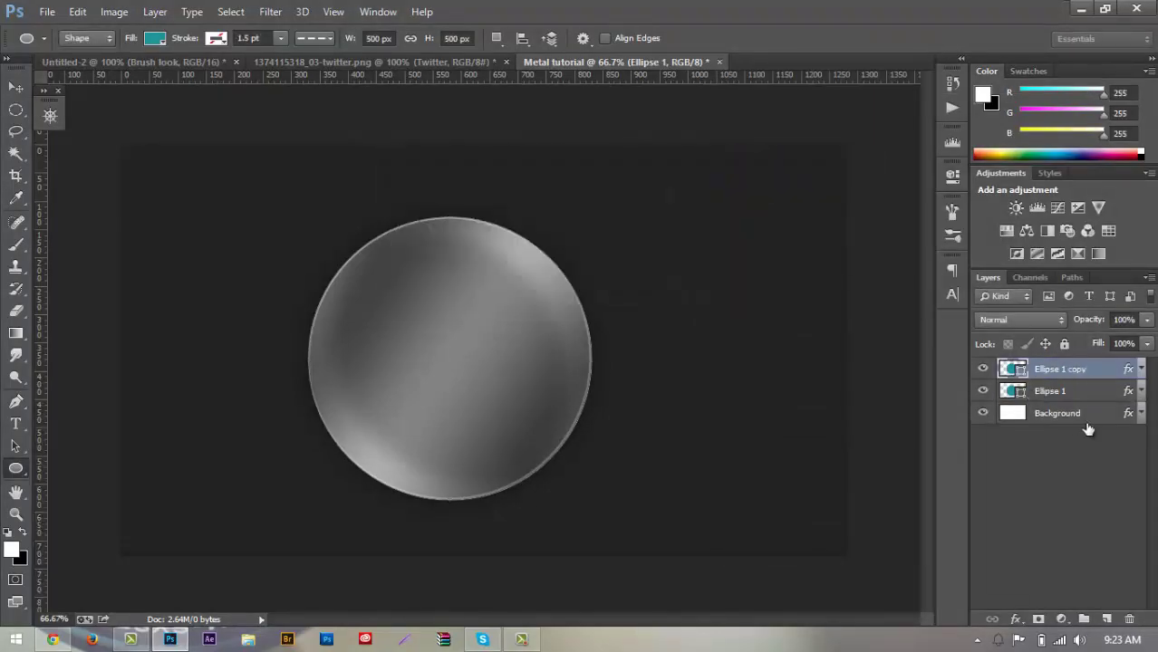
right_click(1128, 372)
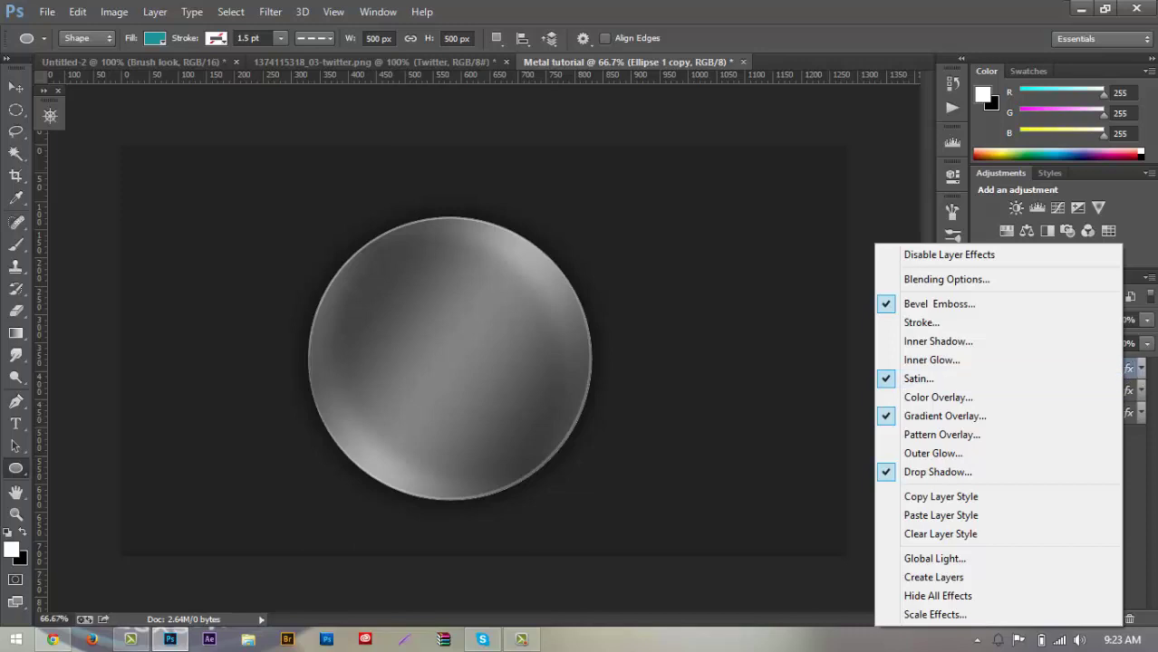
key(Escape)
right_click(1110, 380)
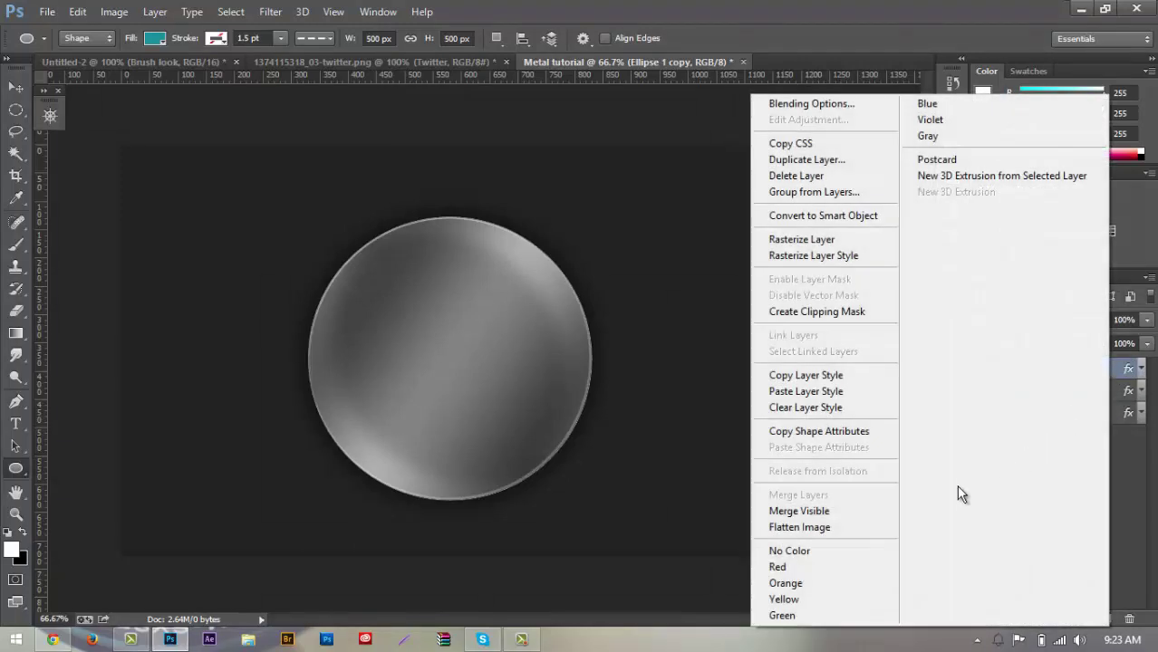
click(852, 412)
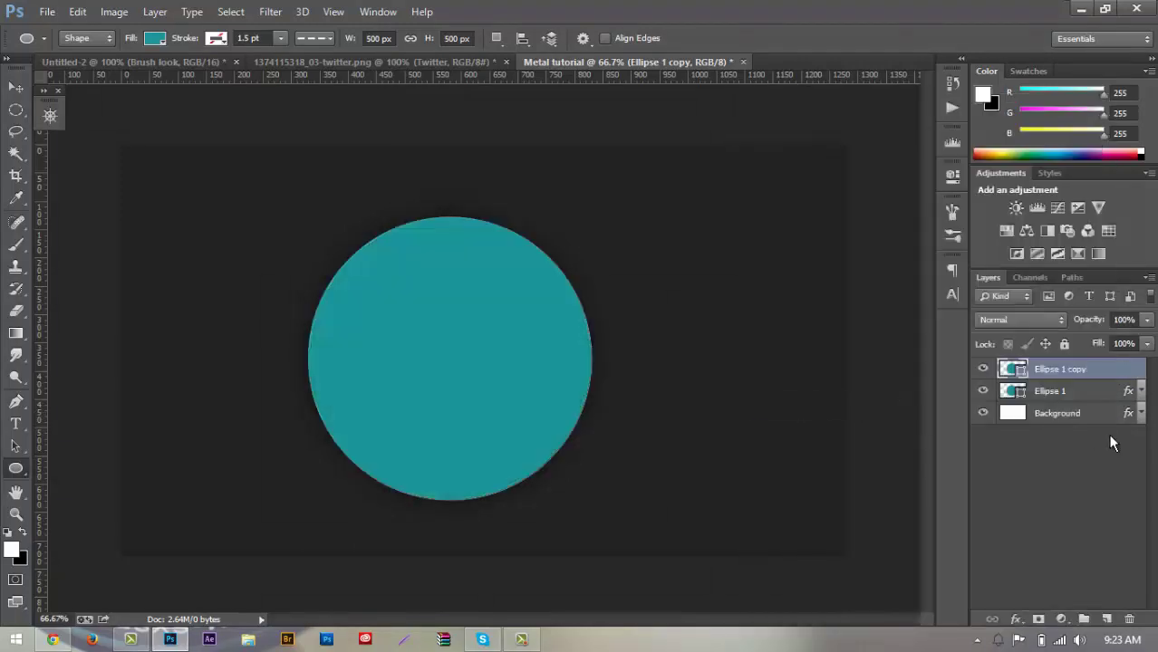
- Set the fill color of the Ellipse 1 copy shape to white (ffffff)
double_click(1010, 368)
text(ffffff)
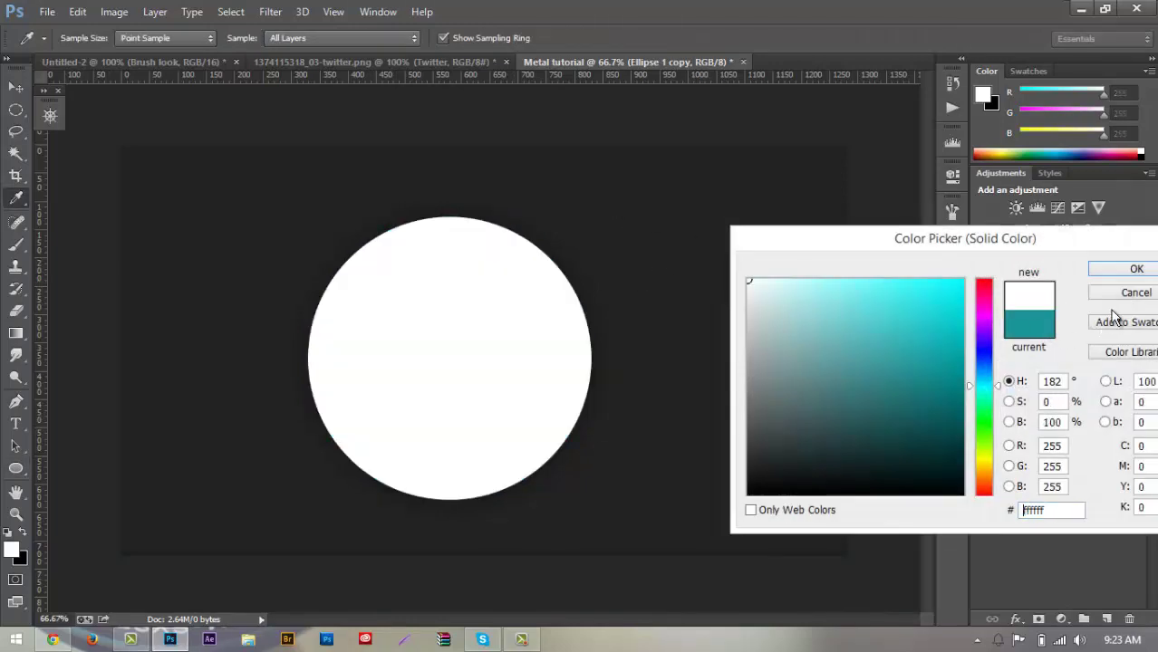
click(1114, 270)
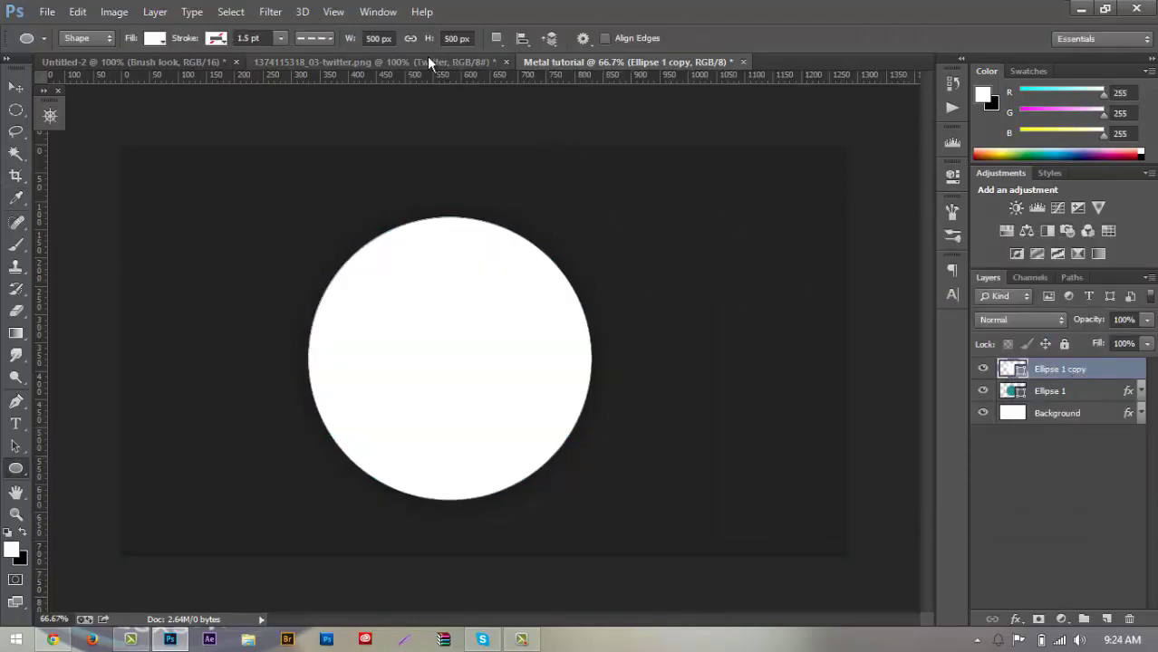
- Apply the Add Noise filter to the white circle, rasterizing the shape, with 350% amount, Gaussian distribution and Monochromatic on
click(261, 12)
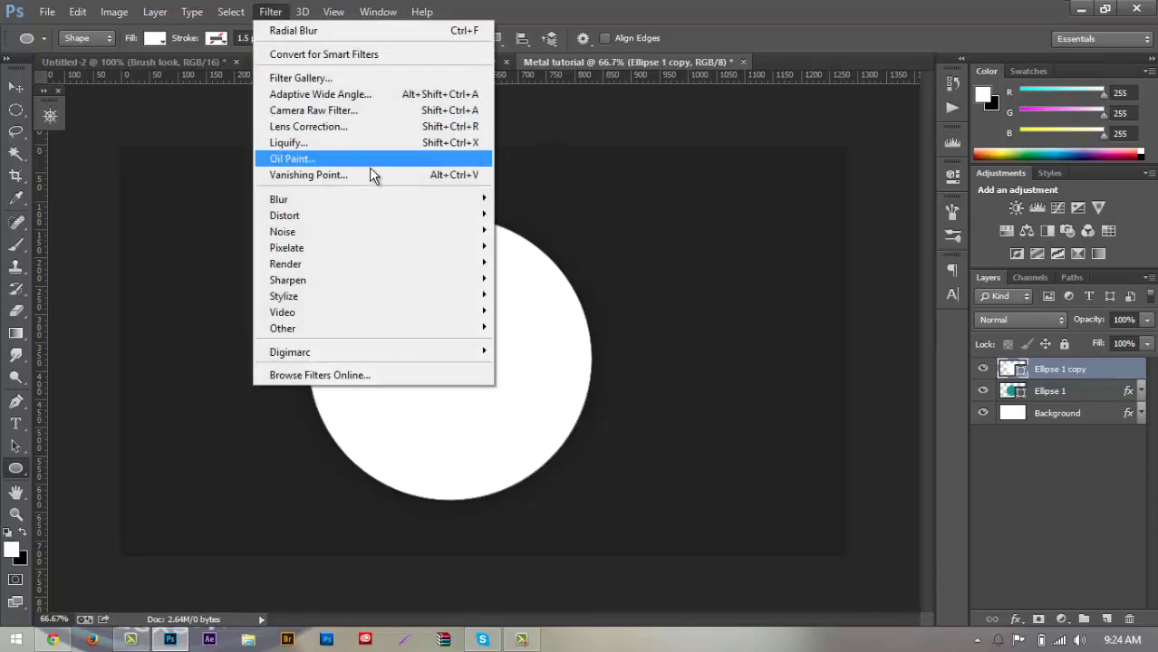
mouse_move(374, 237)
click(507, 232)
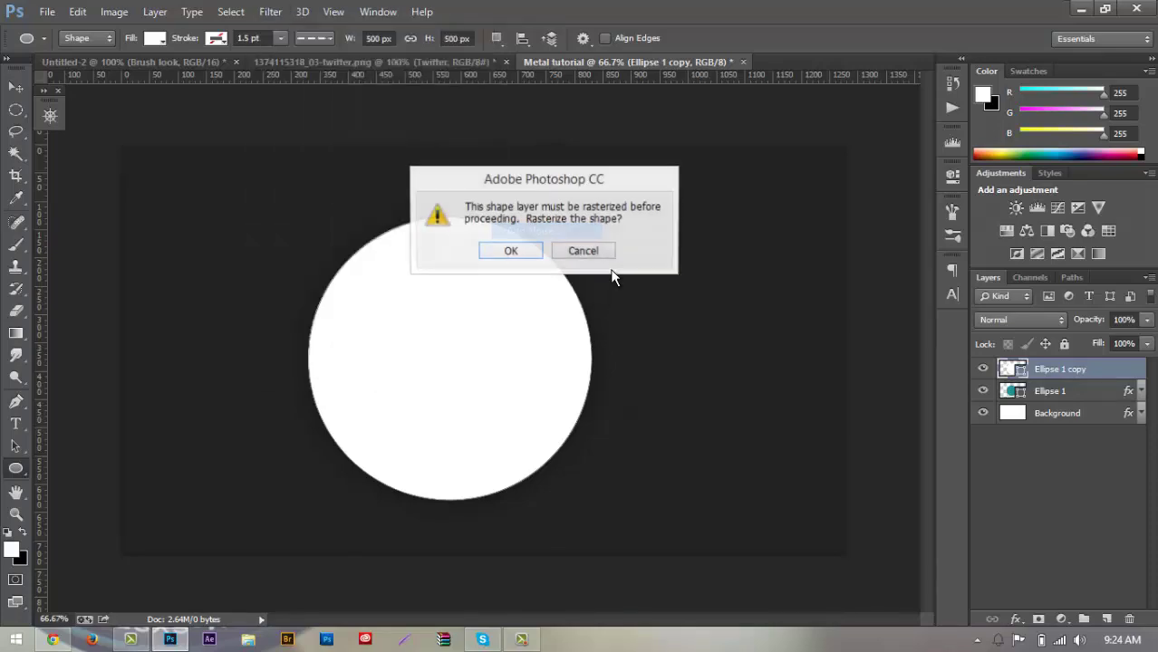
click(511, 251)
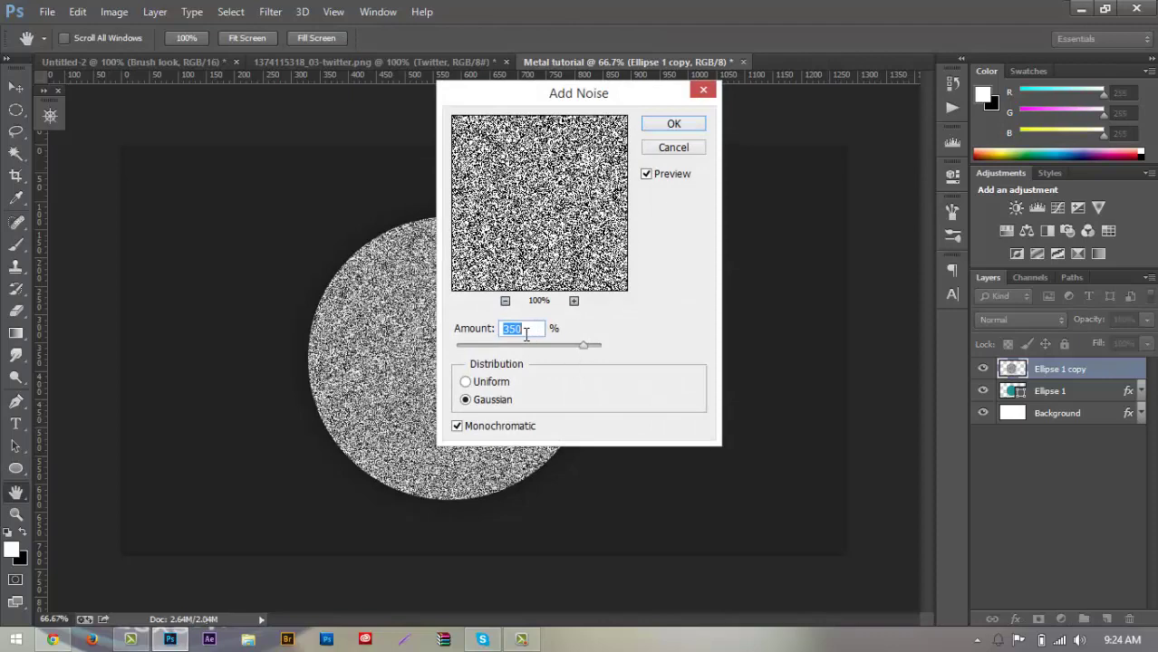
click(466, 383)
click(466, 399)
click(668, 125)
drag(364, 595, 461, 648)
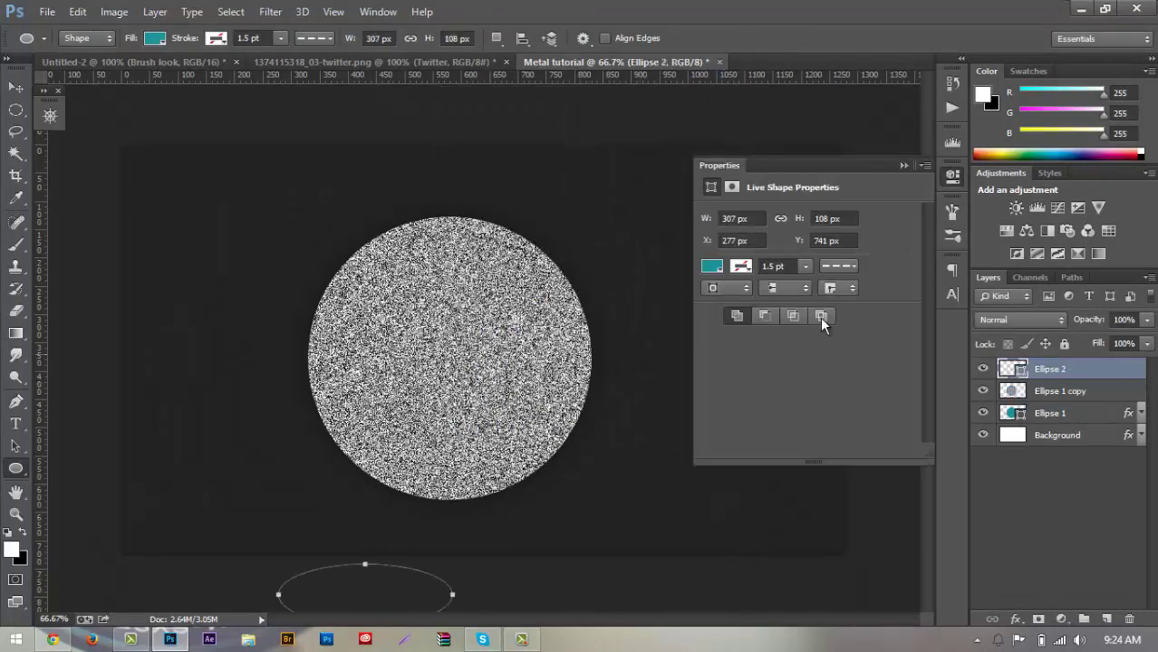
key(ctrl+z)
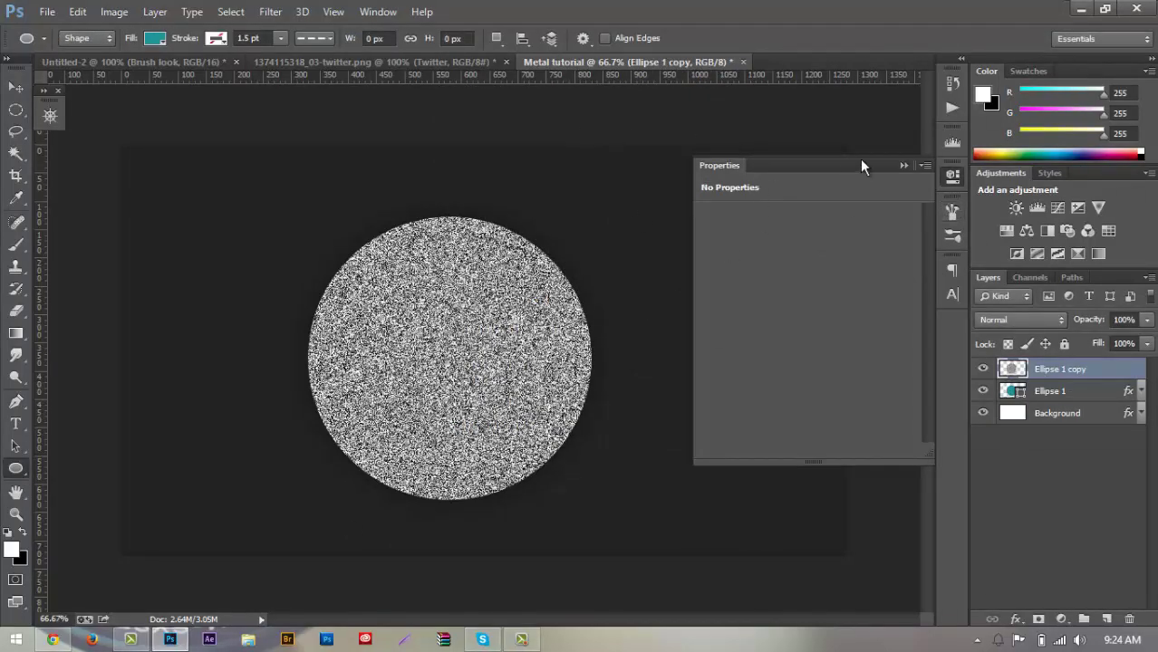
click(904, 165)
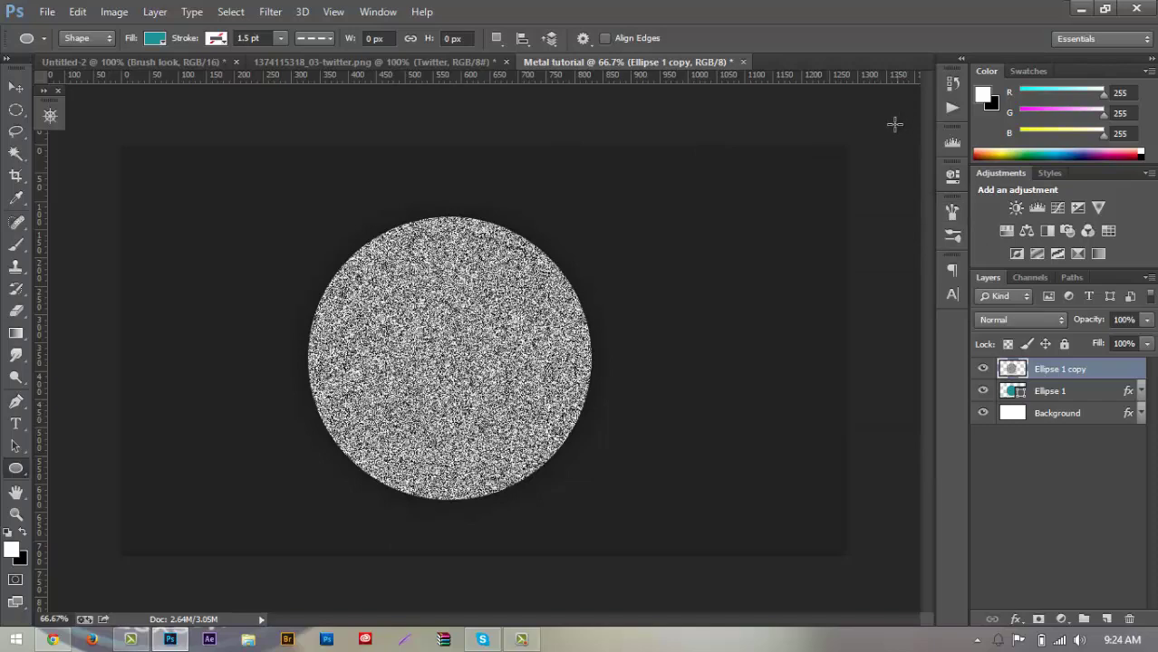
- Apply a Radial Blur to the noise circle with amount 75, Spin method and Best quality
click(265, 10)
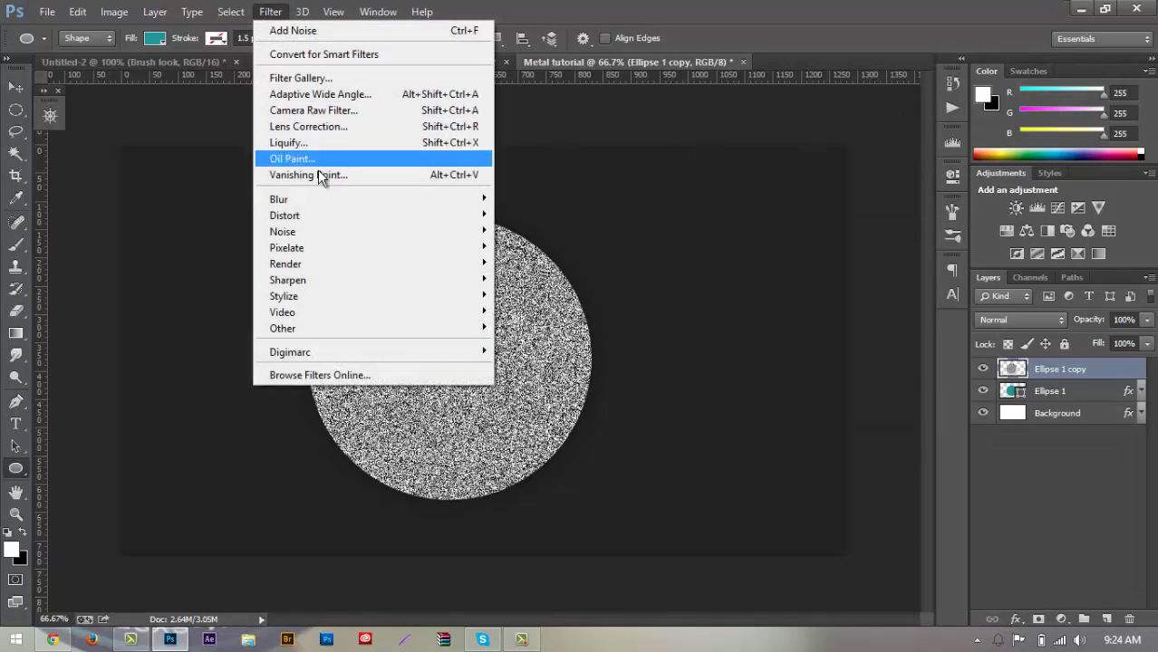
mouse_move(322, 201)
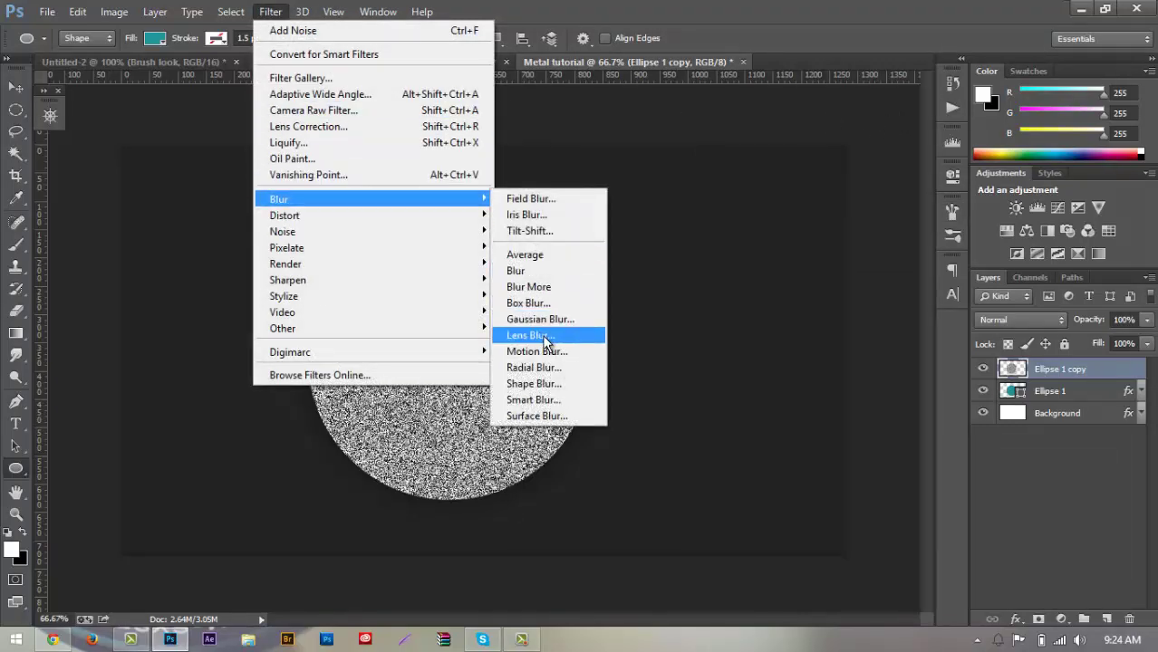
click(554, 367)
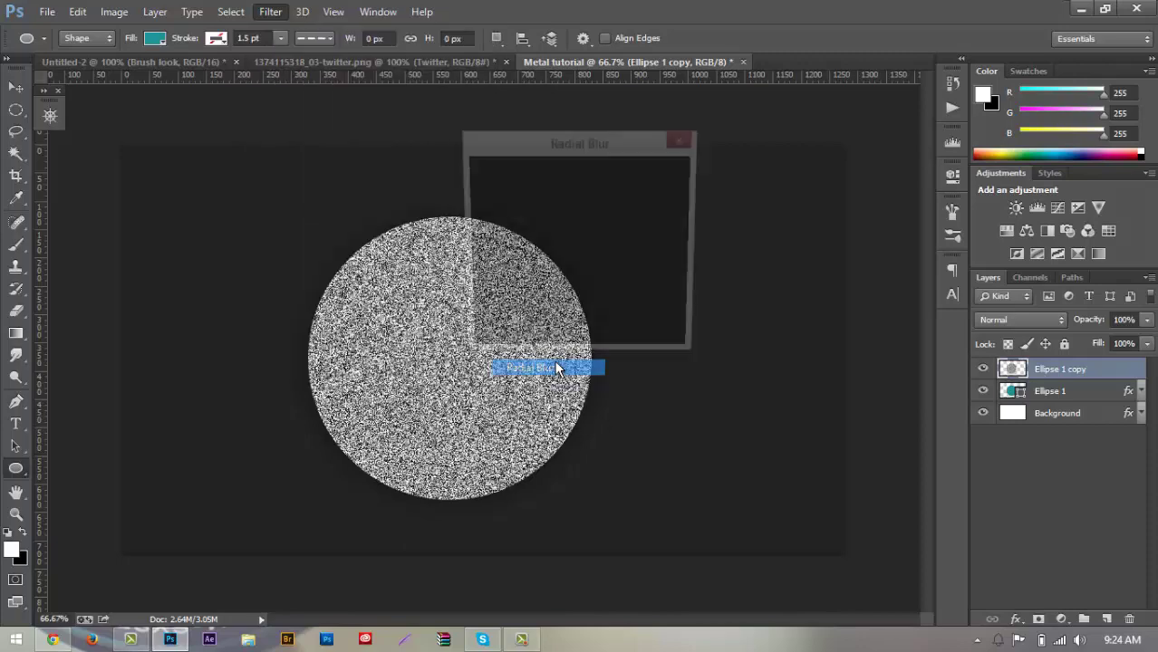
drag(561, 179, 530, 185)
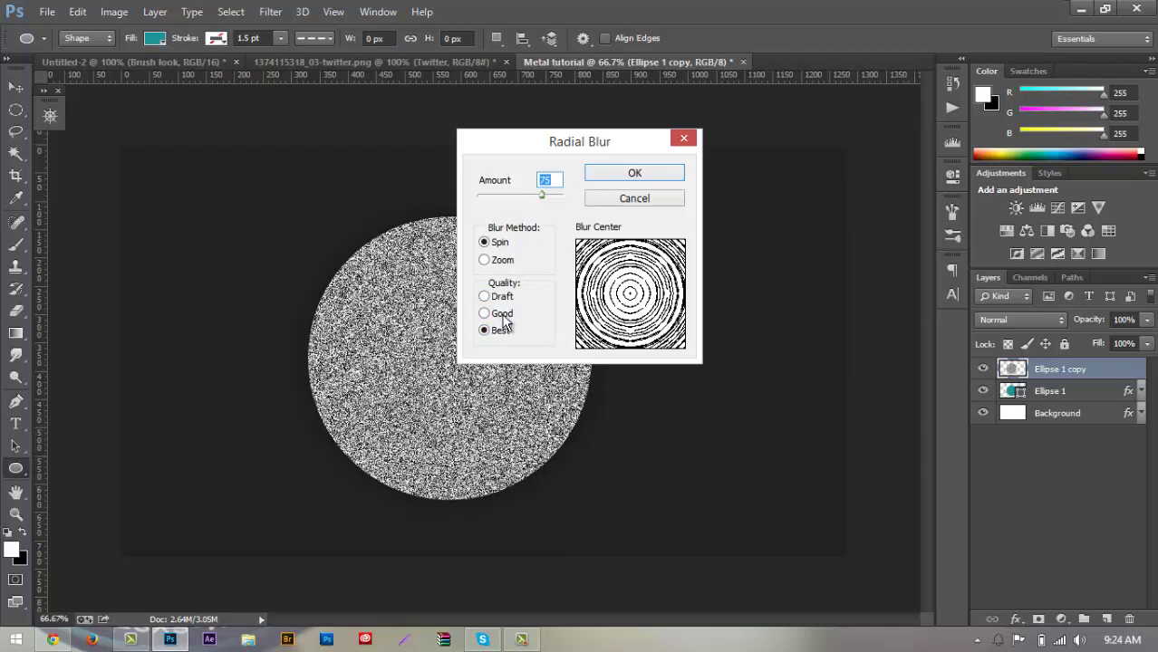
click(600, 178)
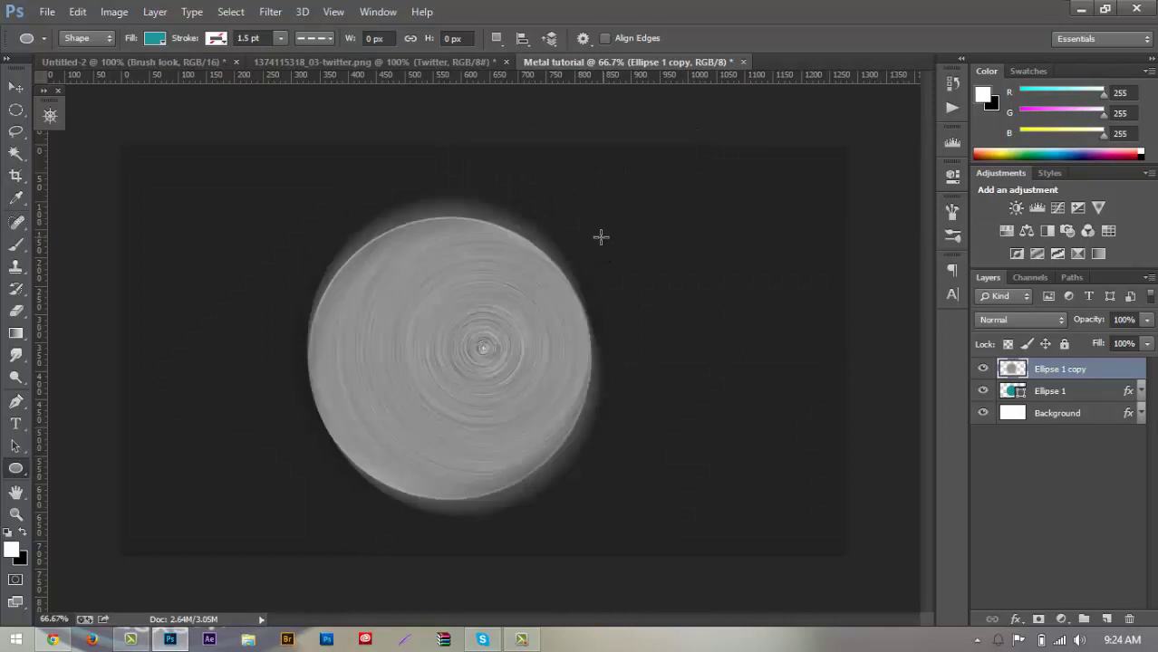
- Trim the blurred texture to the circle by loading the Ellipse 1 outline, inverting the selection and deleting the excess, leaving nothing selected
click(13, 87)
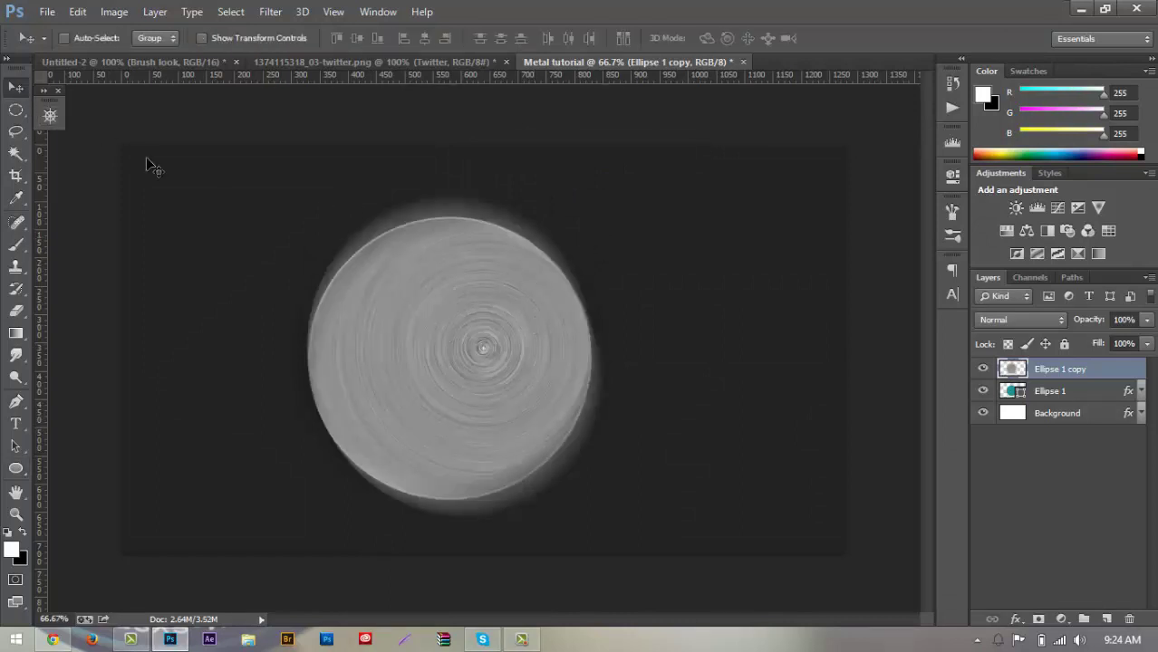
mouse_move(394, 290)
mouse_down()
mouse_move(382, 300)
mouse_move(391, 288)
mouse_up()
ctrl+click(1016, 394)
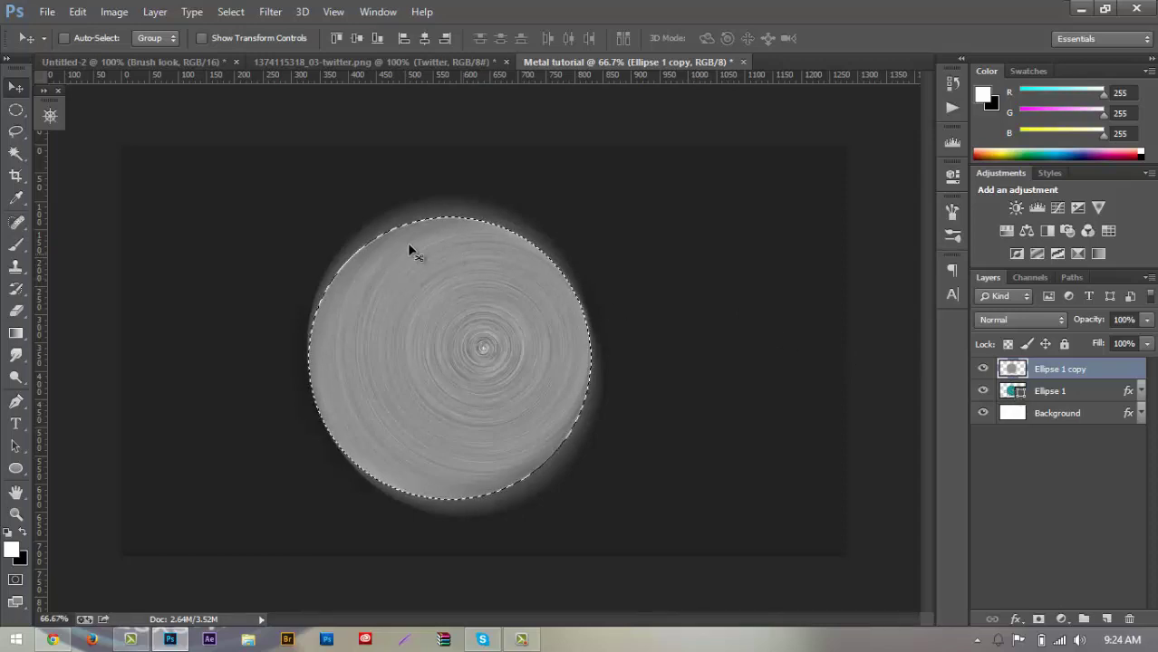
click(16, 153)
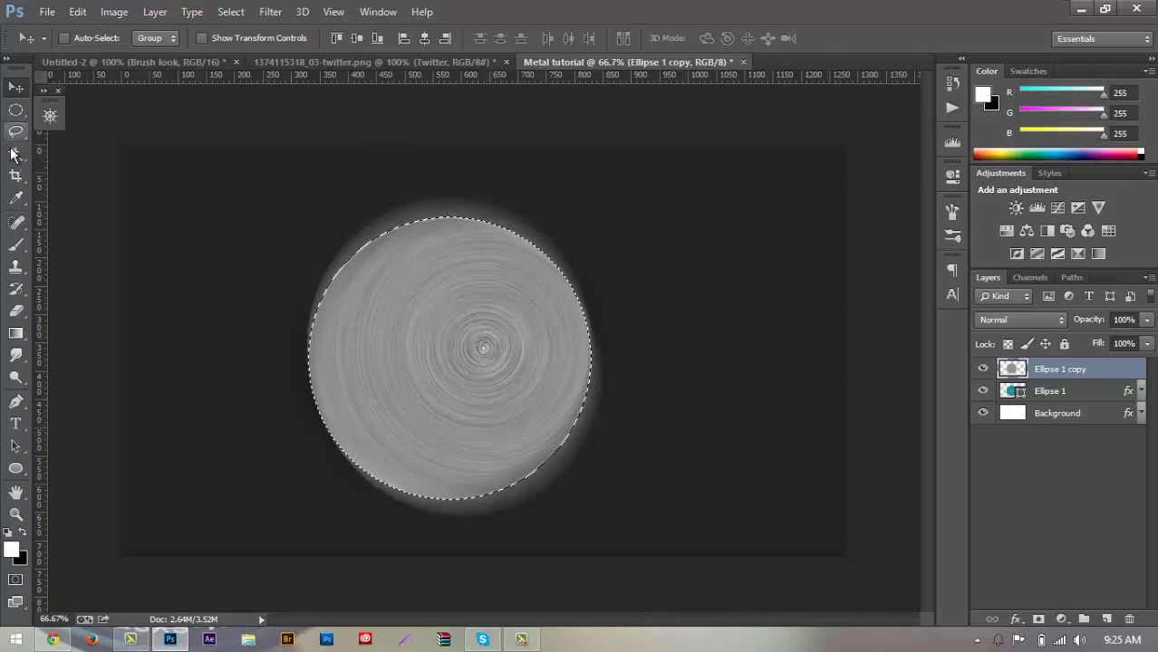
right_click(472, 295)
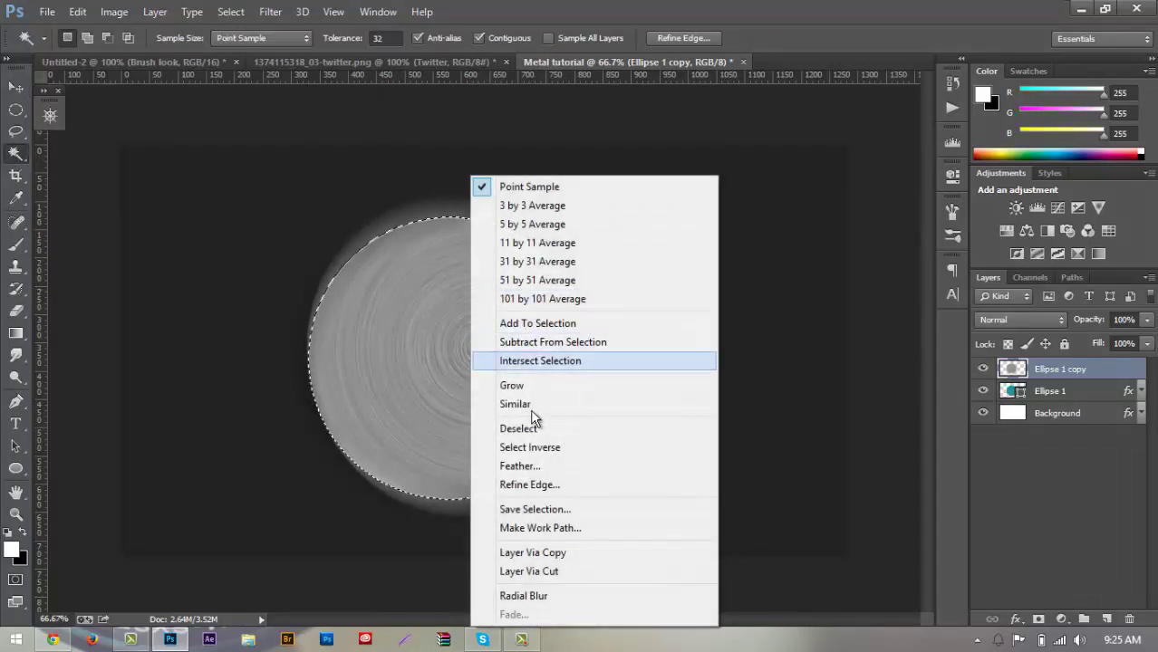
click(536, 450)
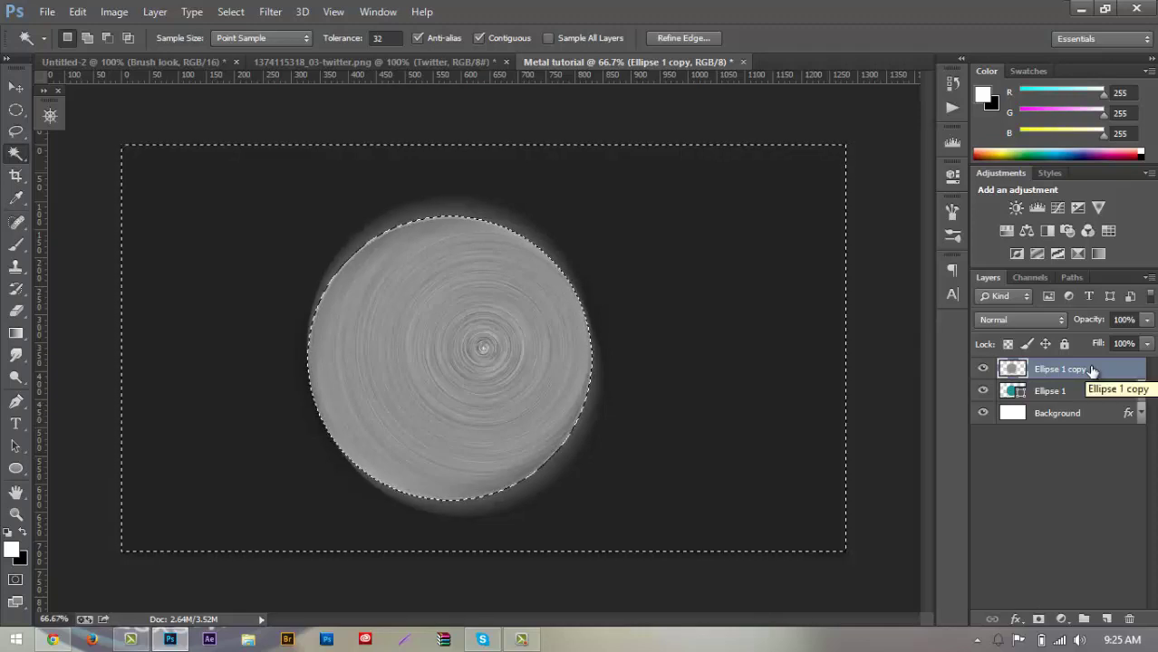
key(Delete)
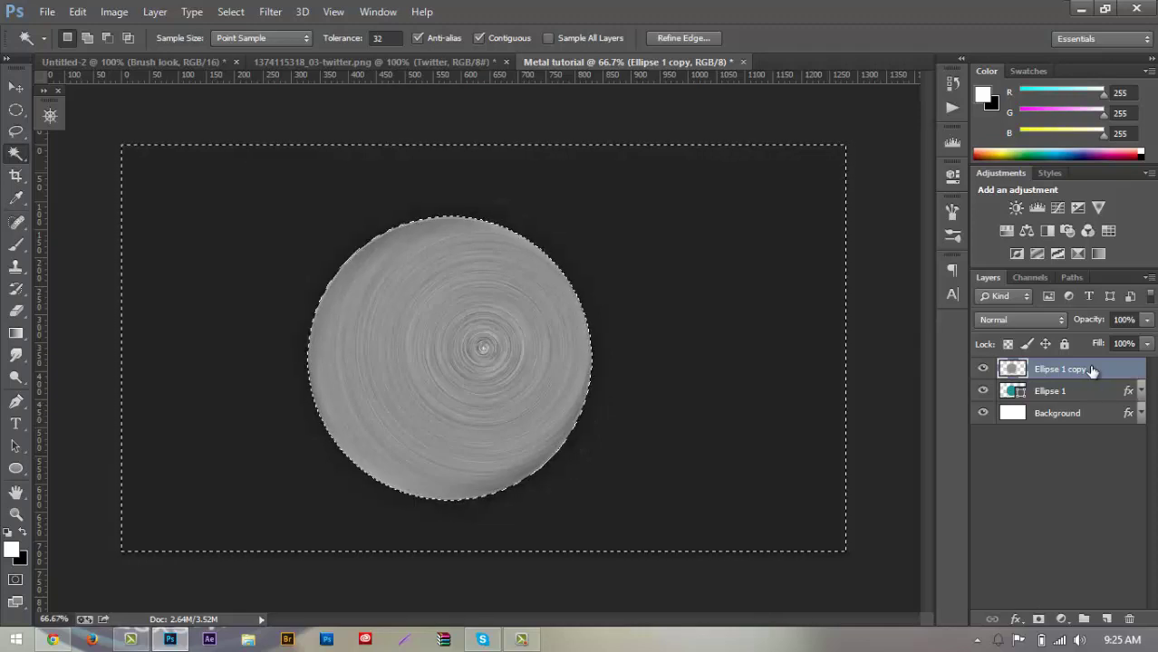
key(ctrl+d)
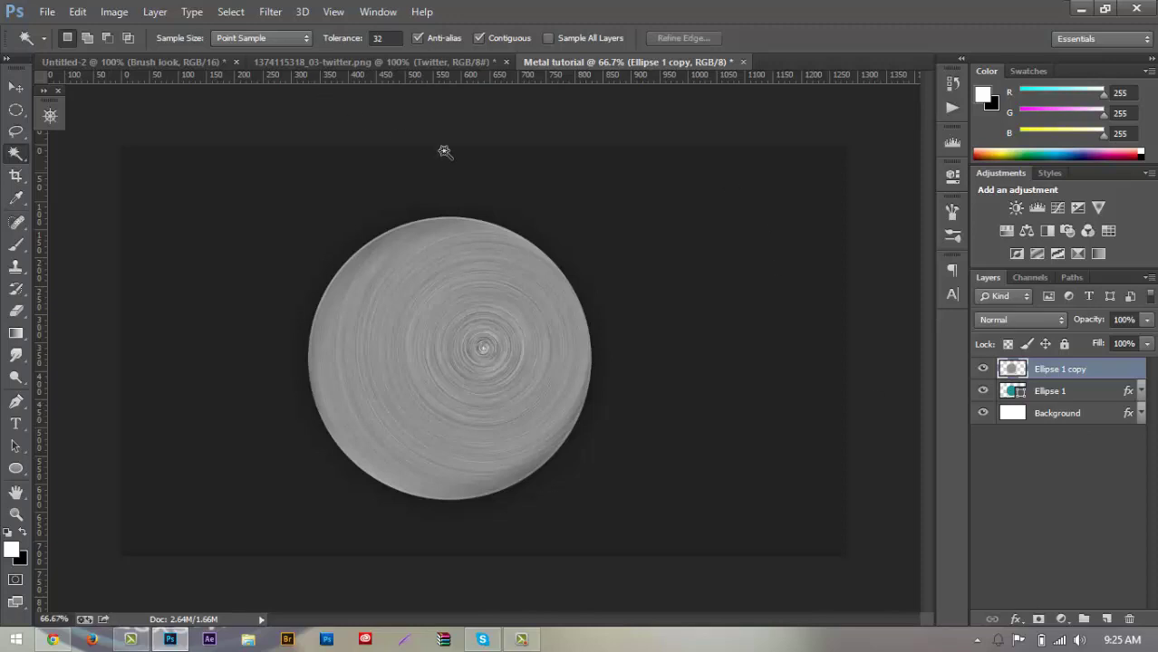
- Set the opacity of the Ellipse 1 copy texture layer to 30%
click(1087, 324)
text(25)
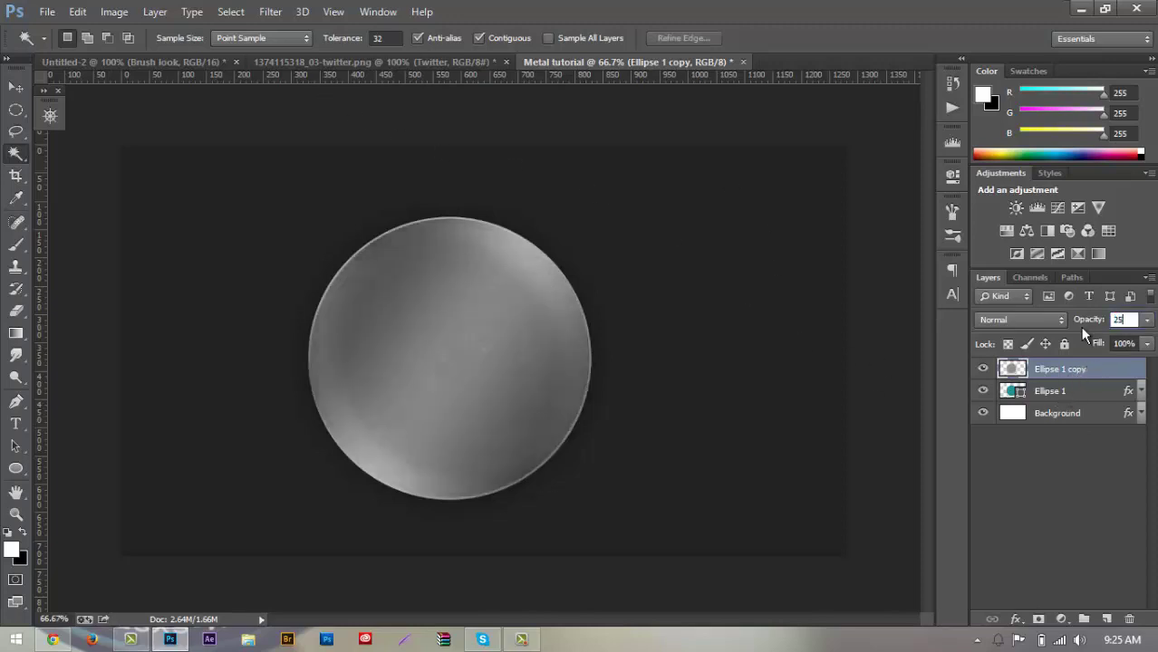
key(BackSpace)
key(BackSpace)
text(30)
- Rename the texture layer to Brush metal and the Ellipse 1 layer to Main Circle
double_click(1073, 369)
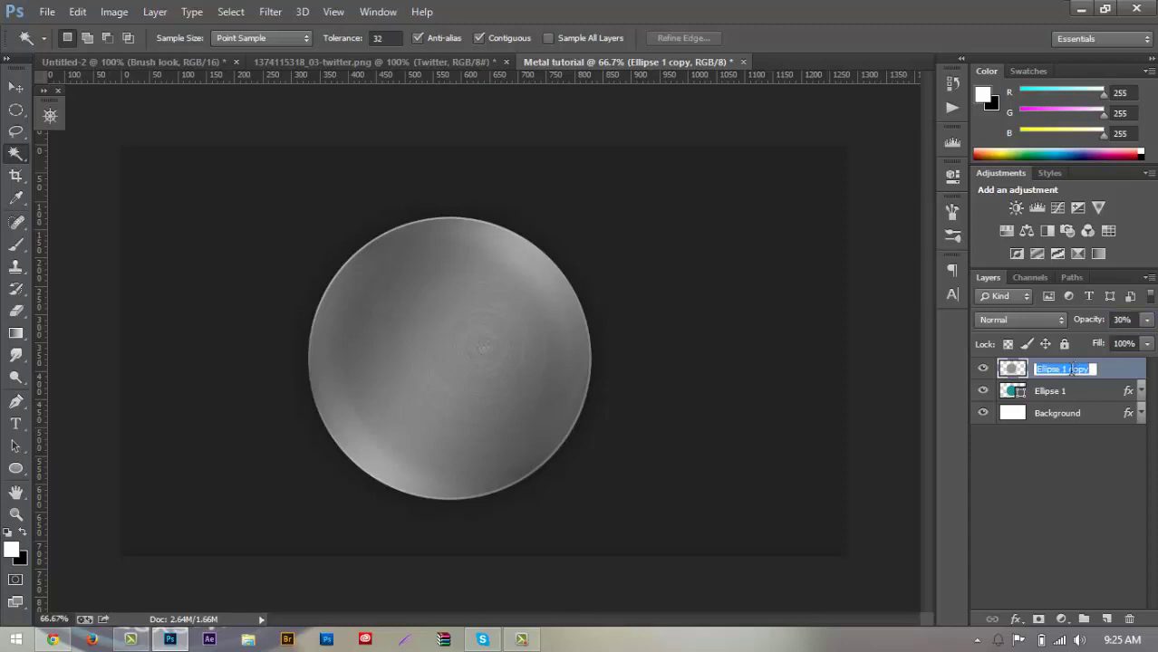
text(B)
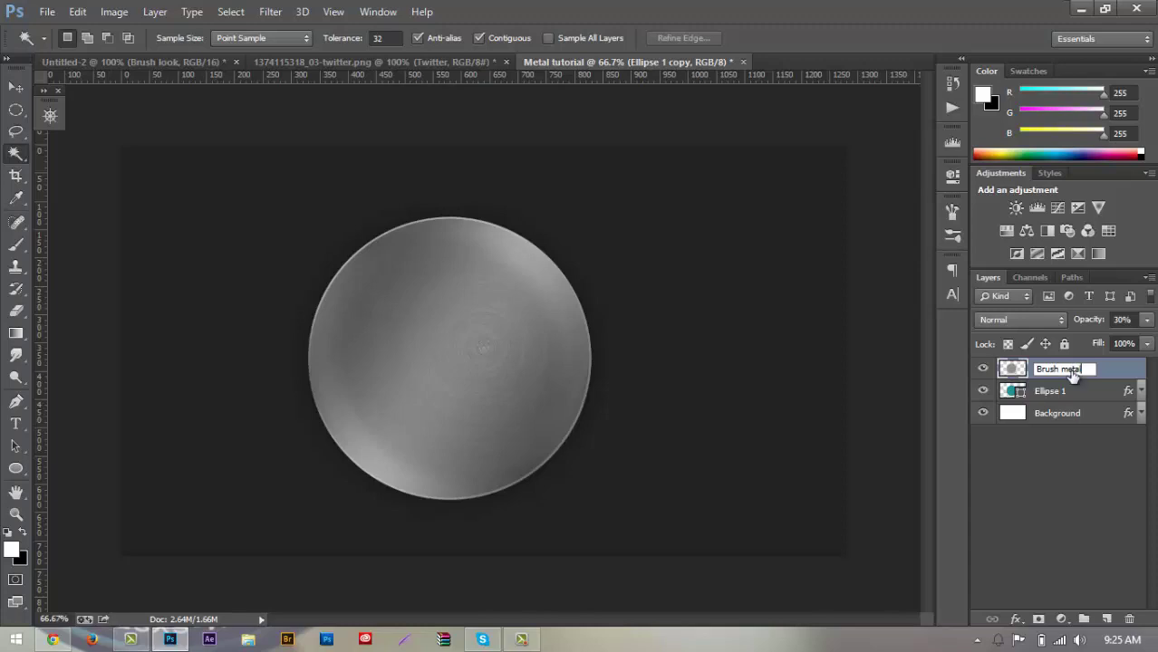
text(rush metal)
key(Return)
double_click(1053, 391)
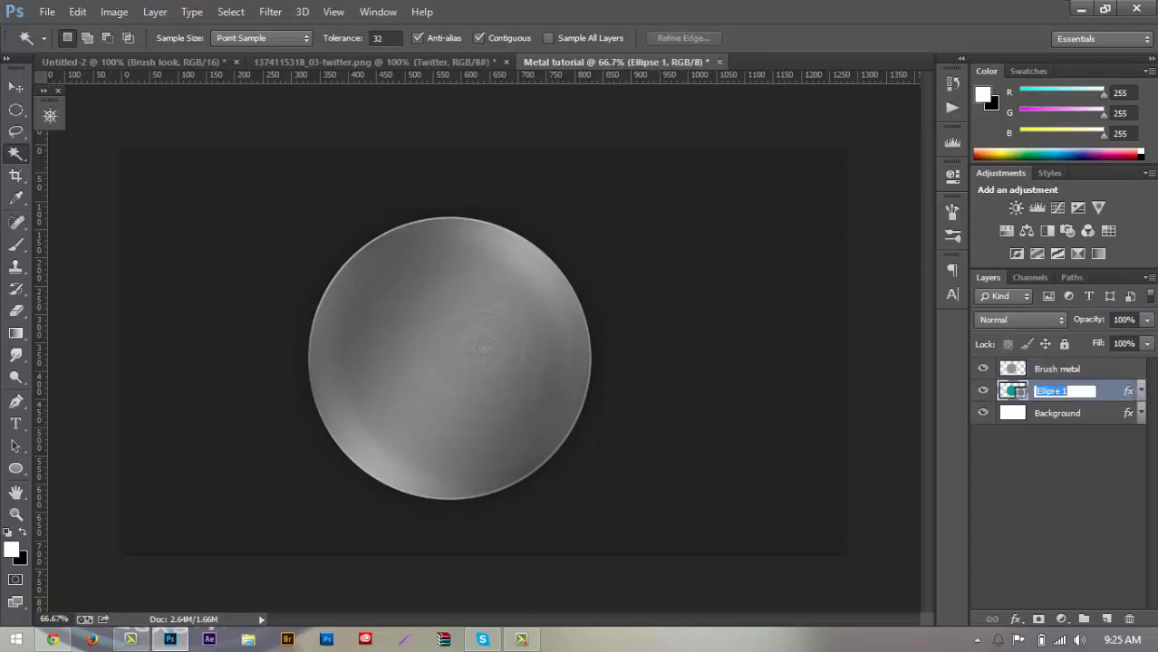
text(Main Circle)
key(Return)
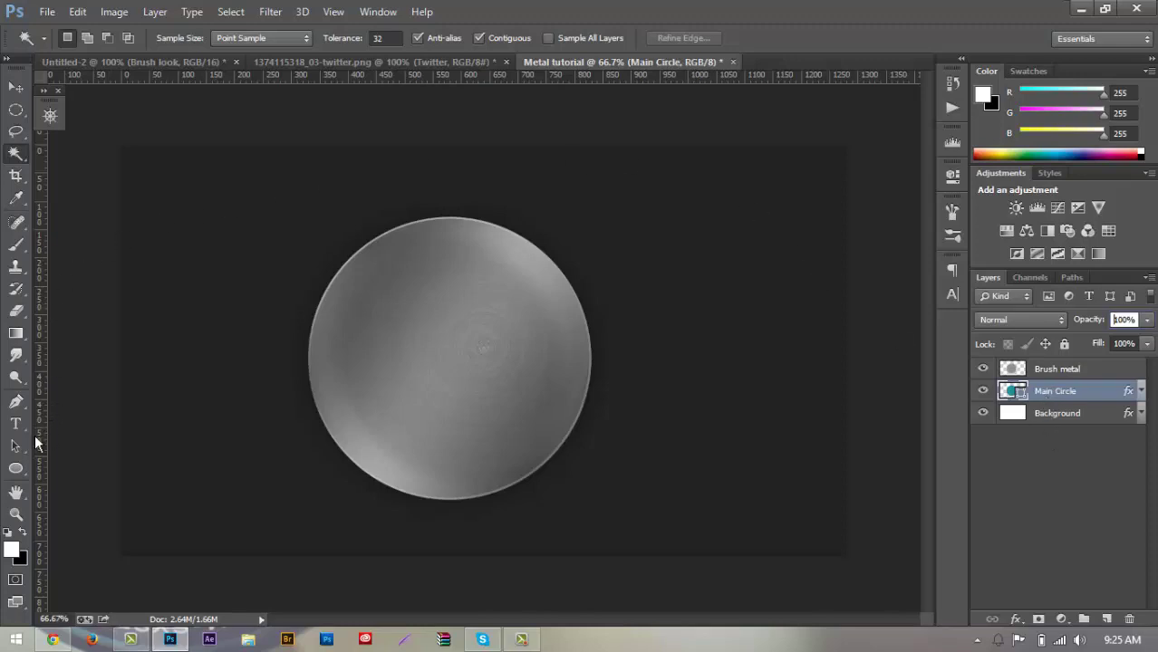
- Paste the black Twitter bird logo into the Metal tutorial document and place its layer above Brush metal
click(381, 63)
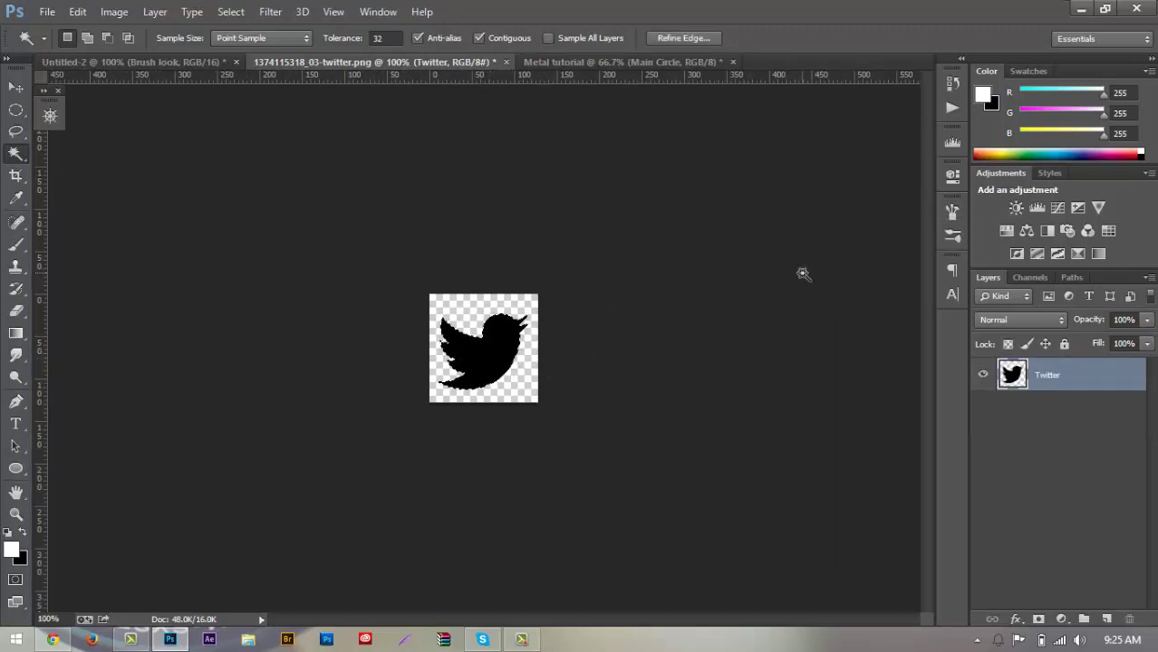
click(551, 64)
key(ctrl+v)
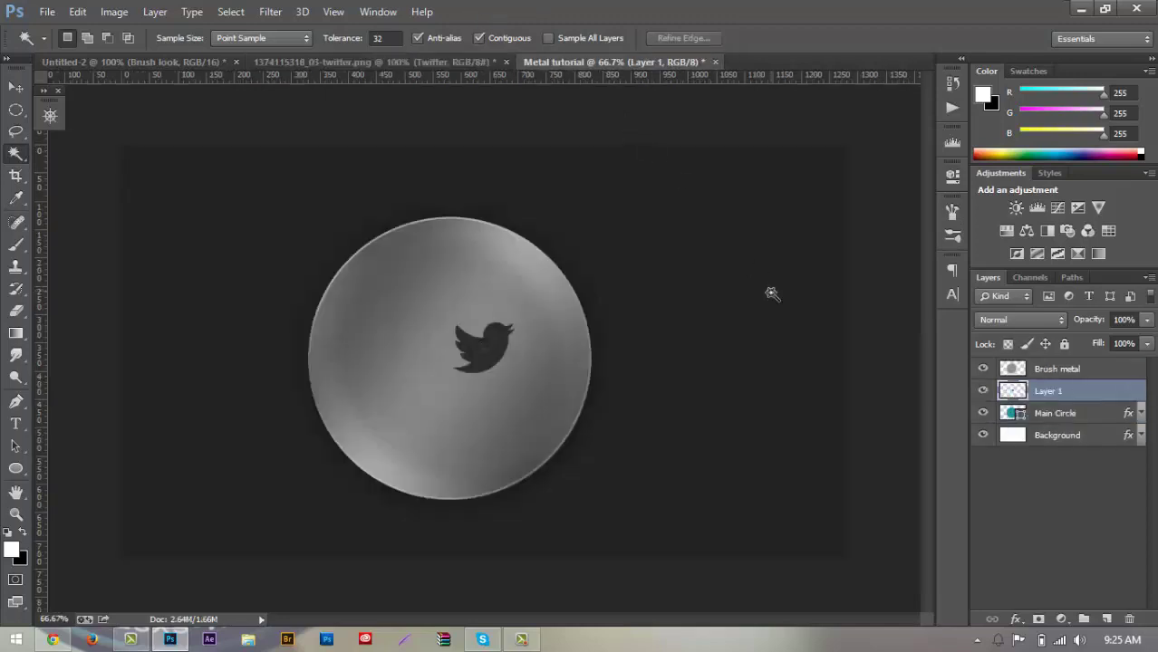
drag(1072, 397, 1066, 361)
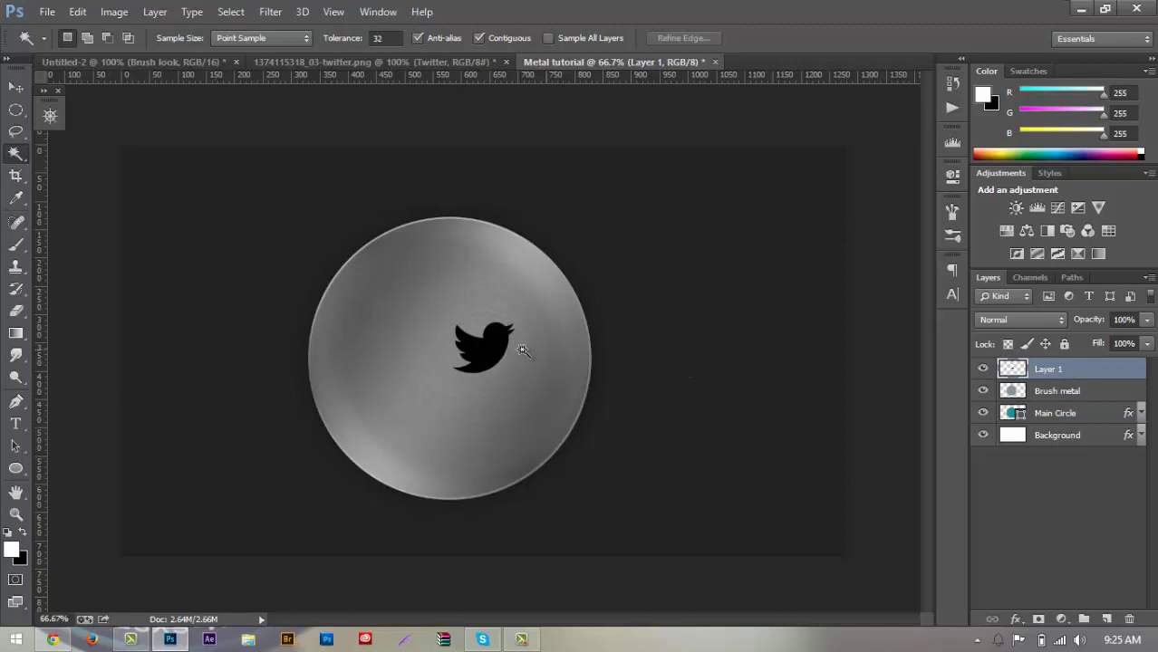
- Move the Twitter logo about 61 px left and 19 px down to center it on the metal circle
click(15, 87)
drag(423, 309, 397, 327)
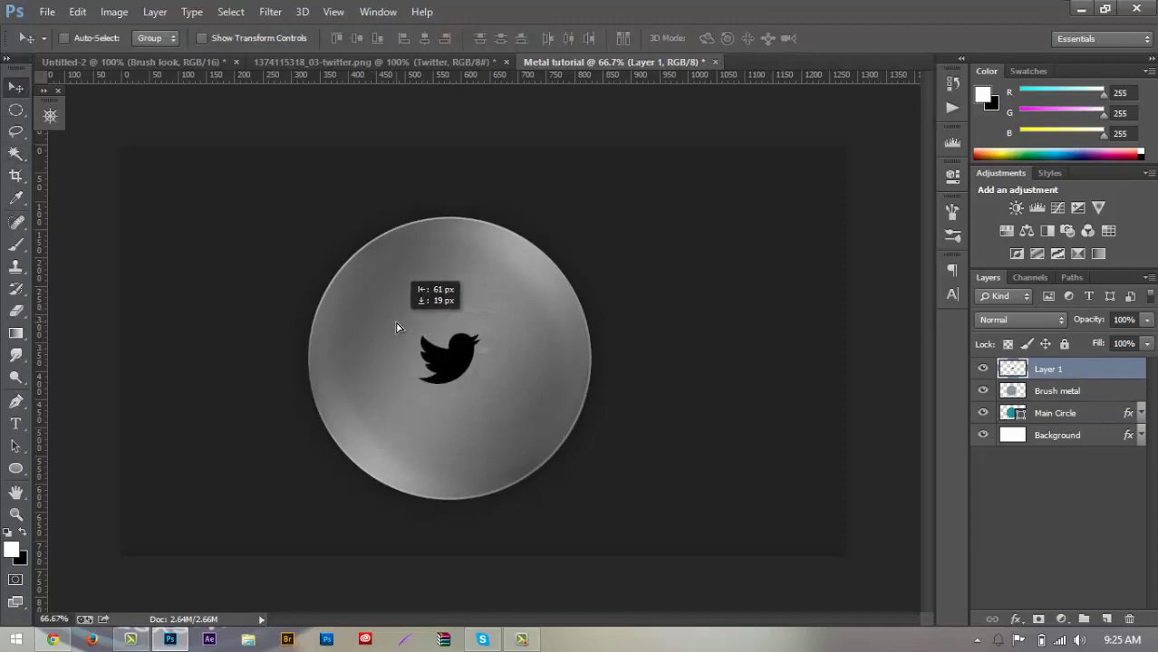
- Convert the Twitter logo's Layer 1 to a smart object and scale it proportionally to 200%
right_click(1081, 369)
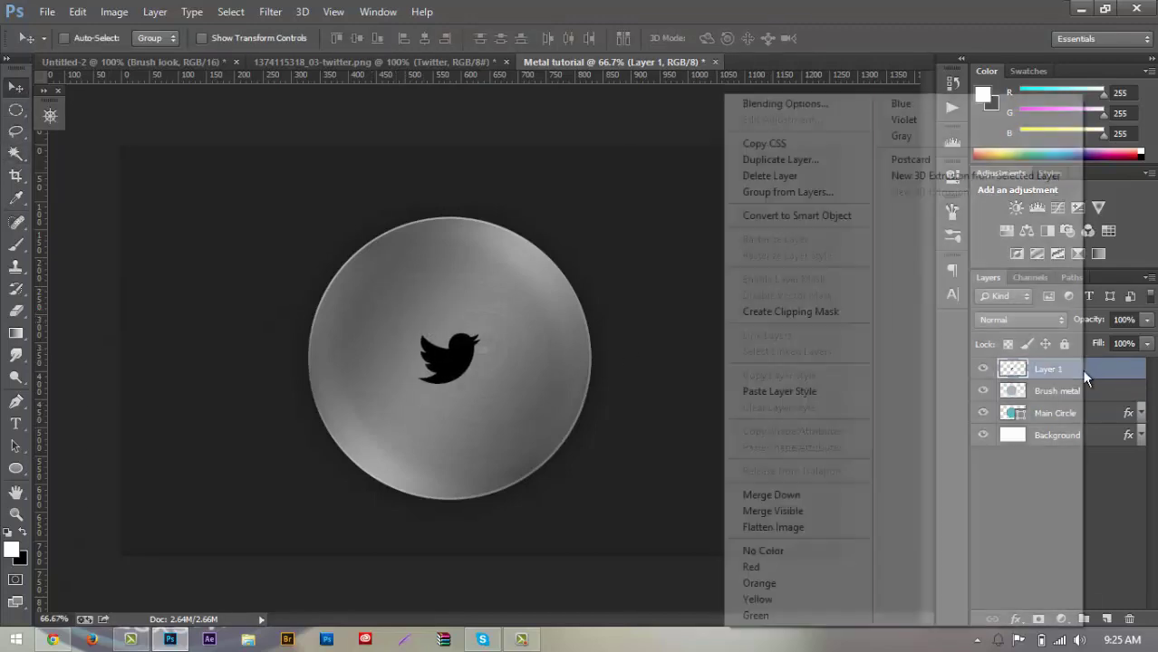
click(830, 217)
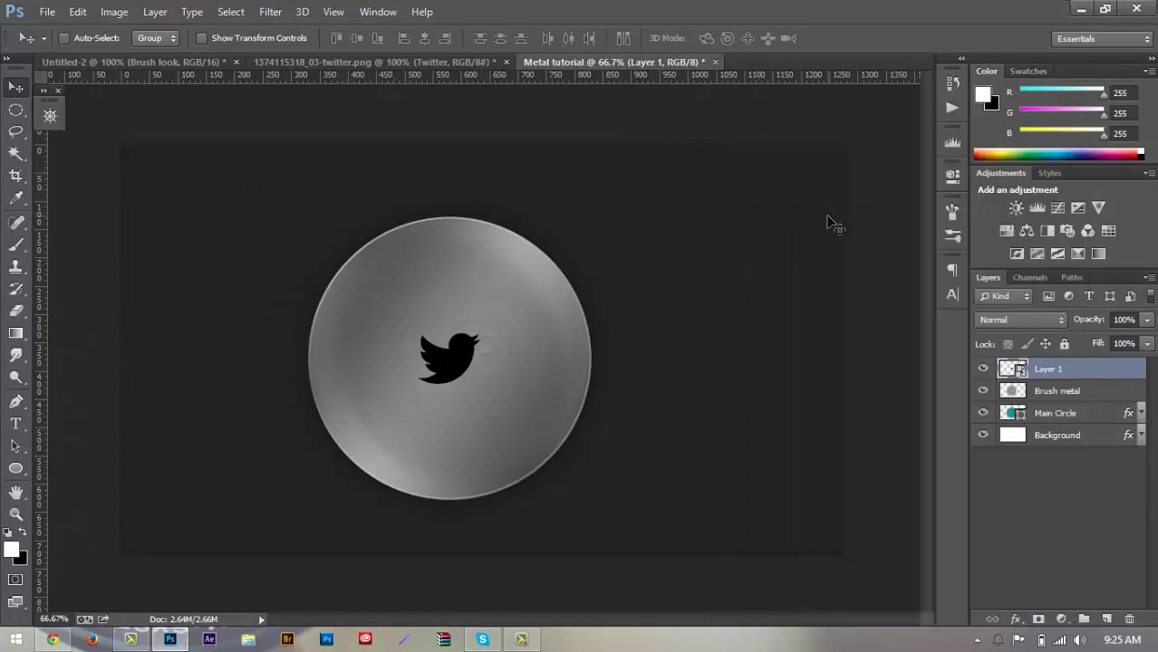
key(ctrl+t)
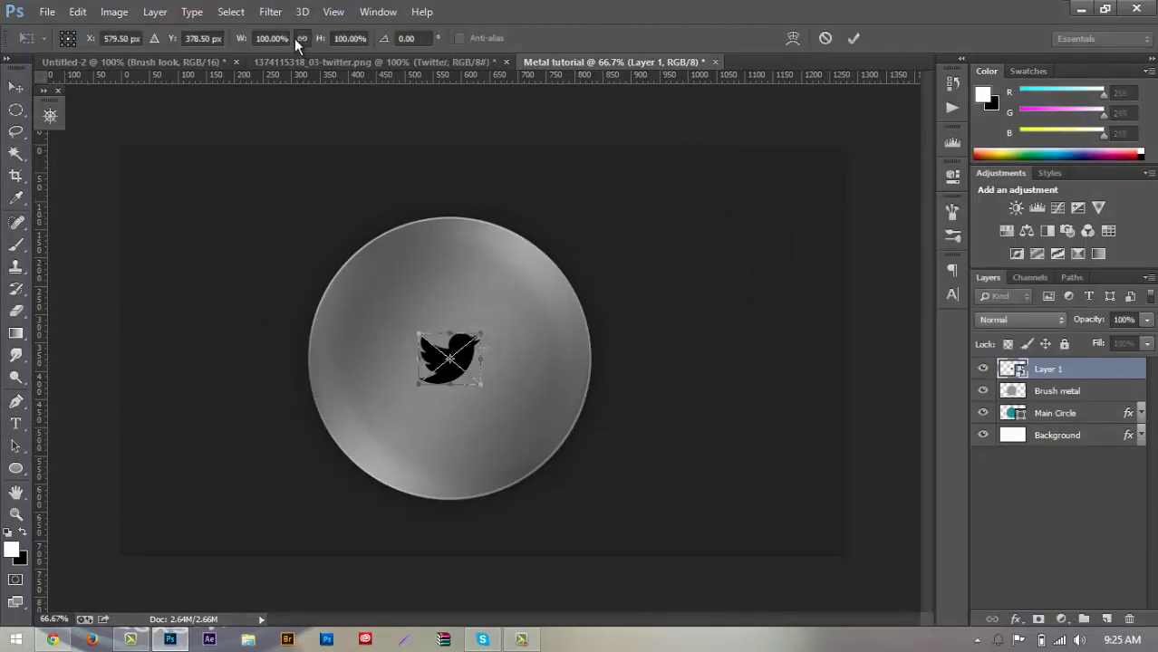
click(271, 38)
text(200)
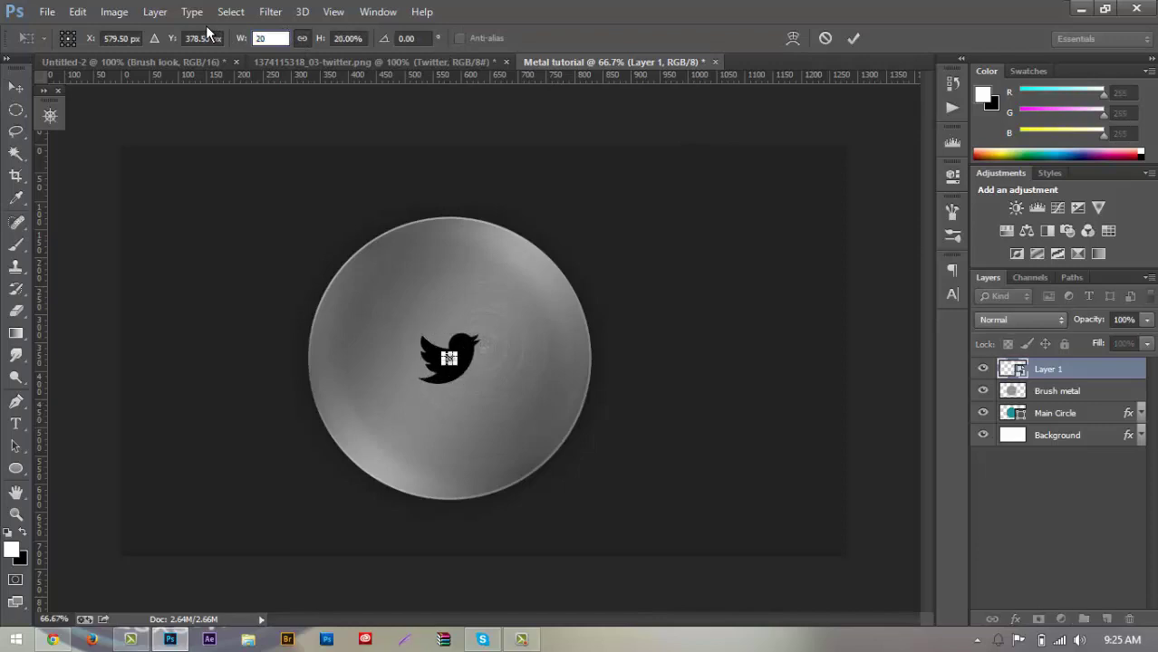
key(Return)
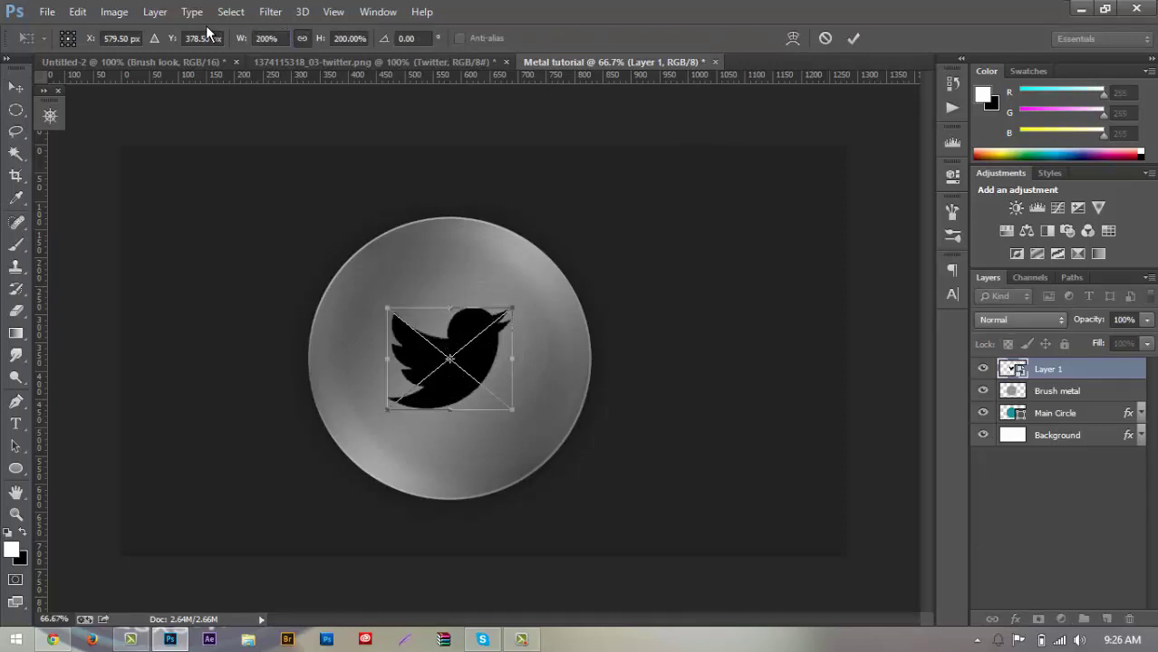
key(Return)
click(442, 360)
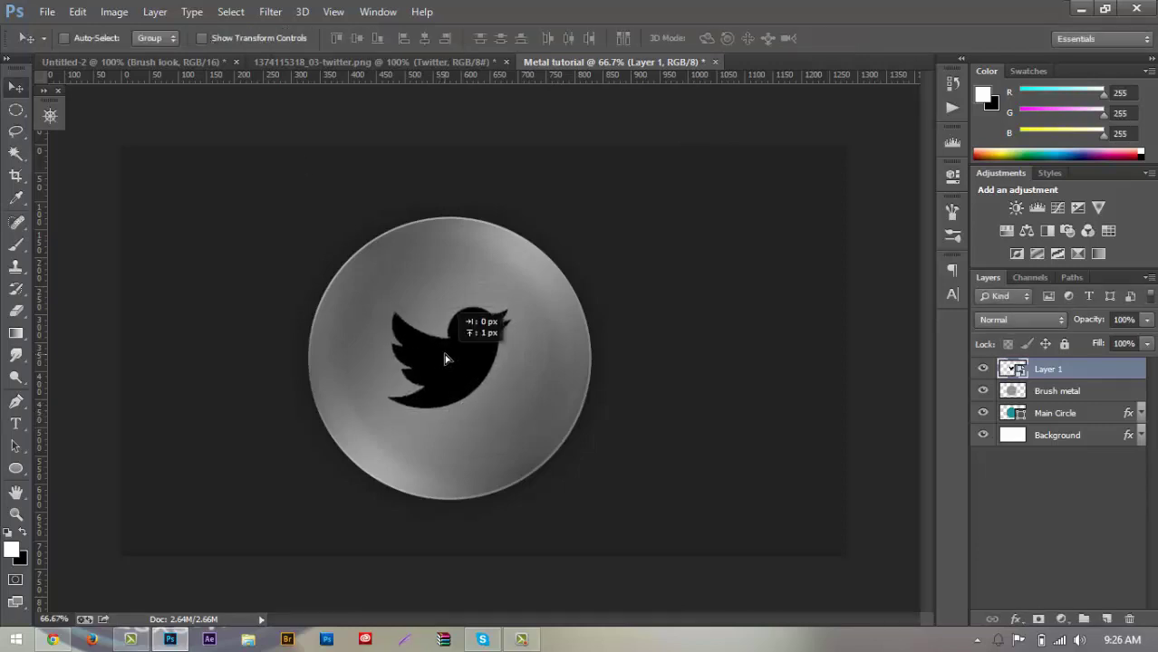
- Add a Color Overlay to the Twitter logo using the dark background gray #232323
double_click(1100, 371)
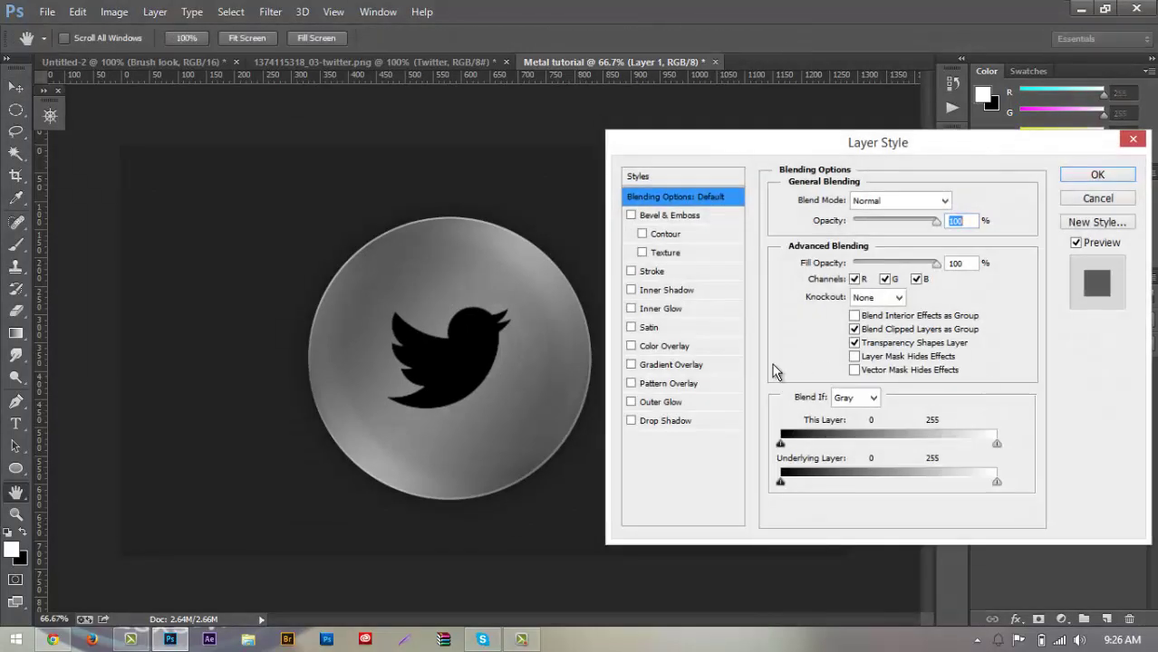
click(632, 346)
click(659, 346)
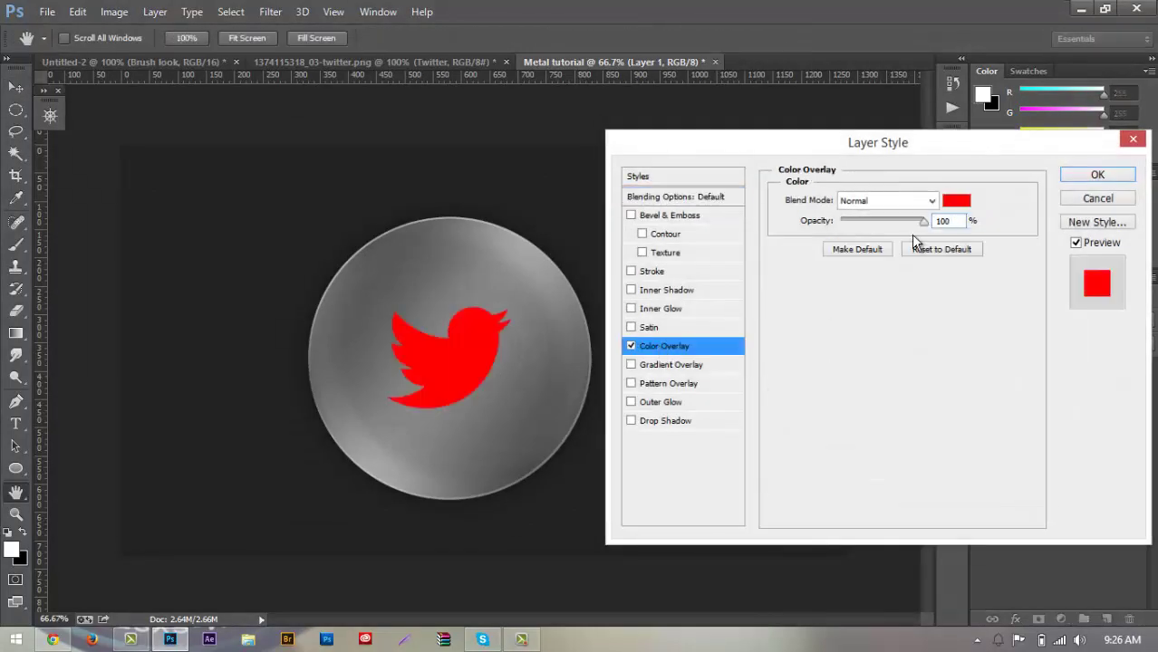
click(954, 201)
click(579, 204)
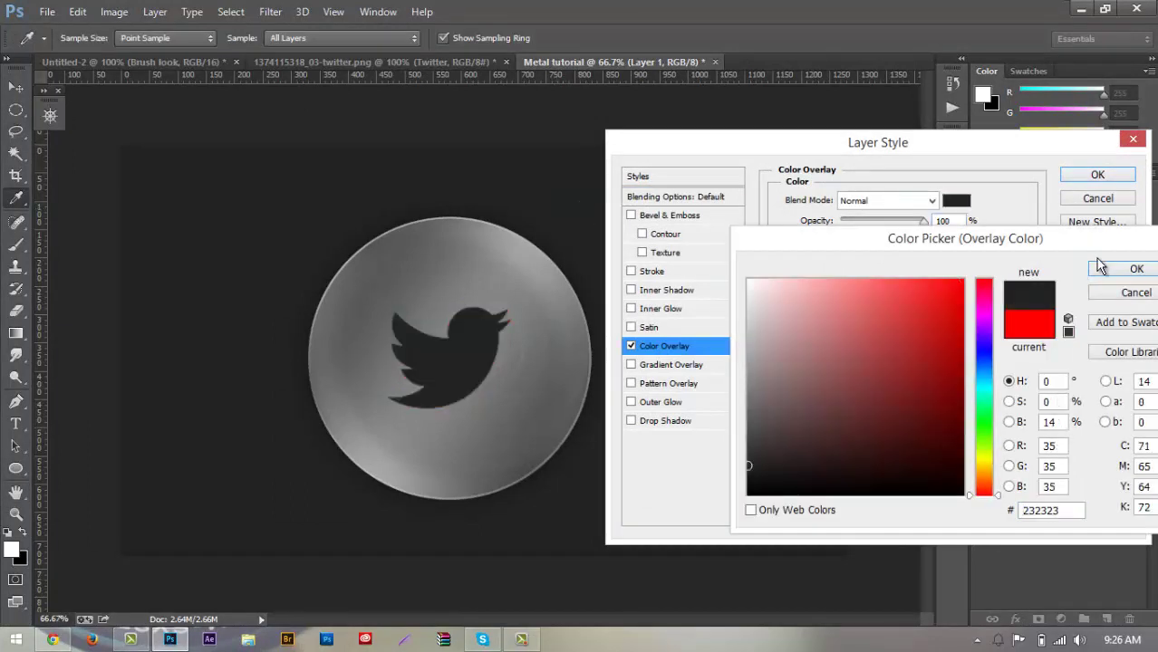
click(1135, 270)
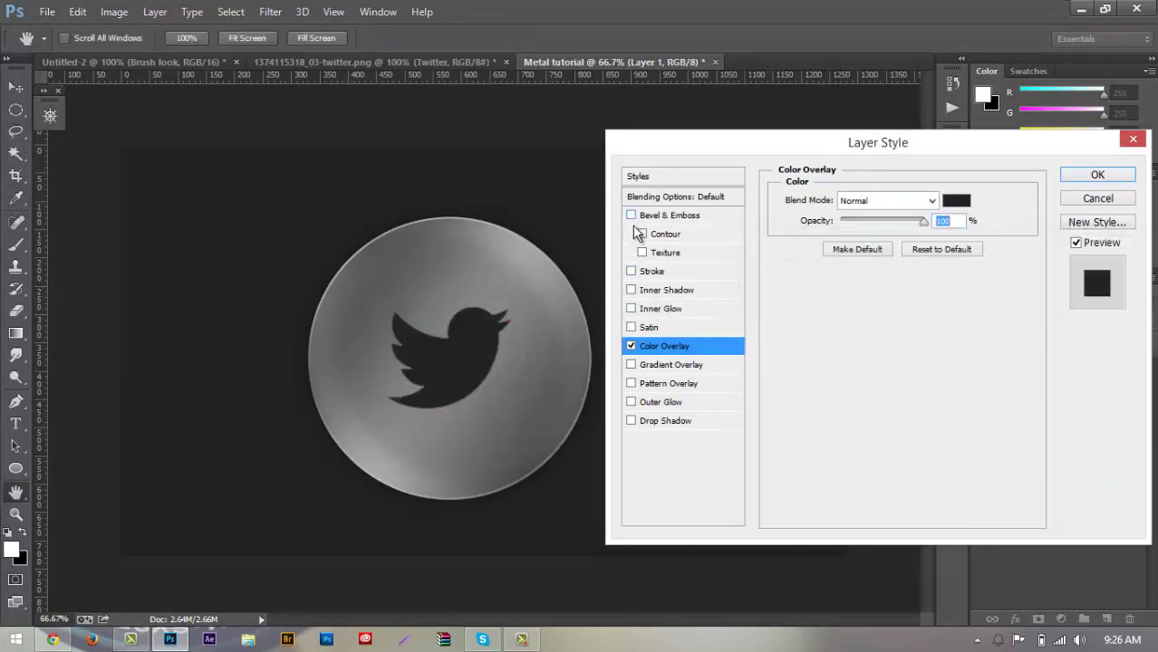
- Add an Inner Shadow to the logo with 80% opacity, 15 px distance, 15% choke and 20 px size
click(632, 290)
click(658, 294)
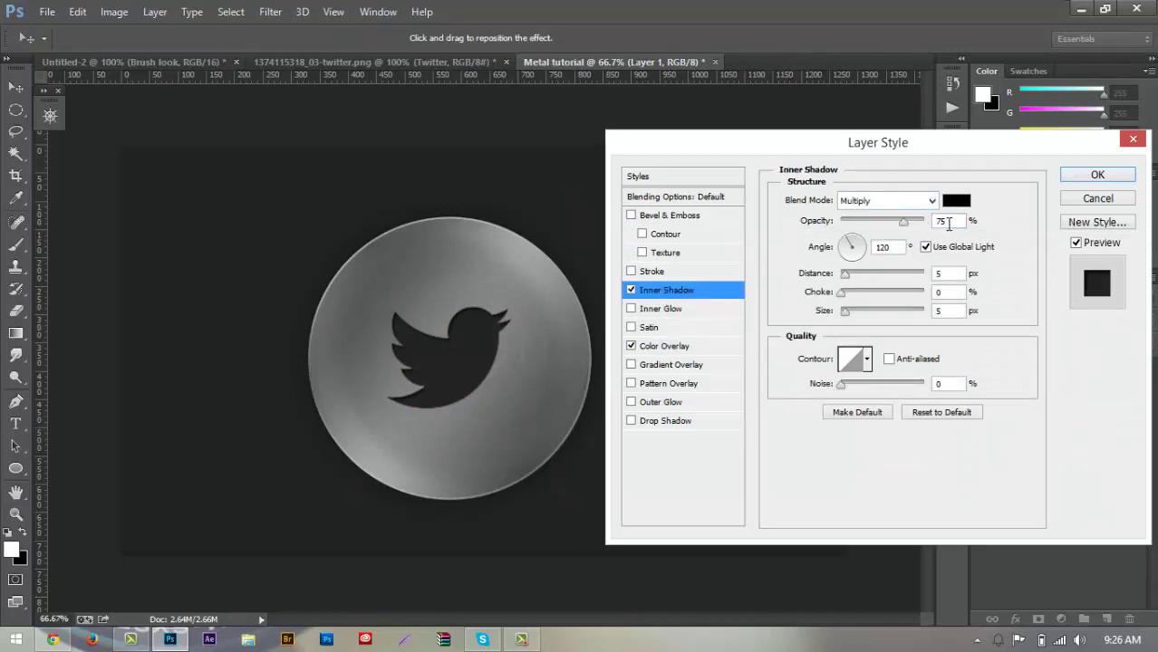
drag(903, 222, 907, 222)
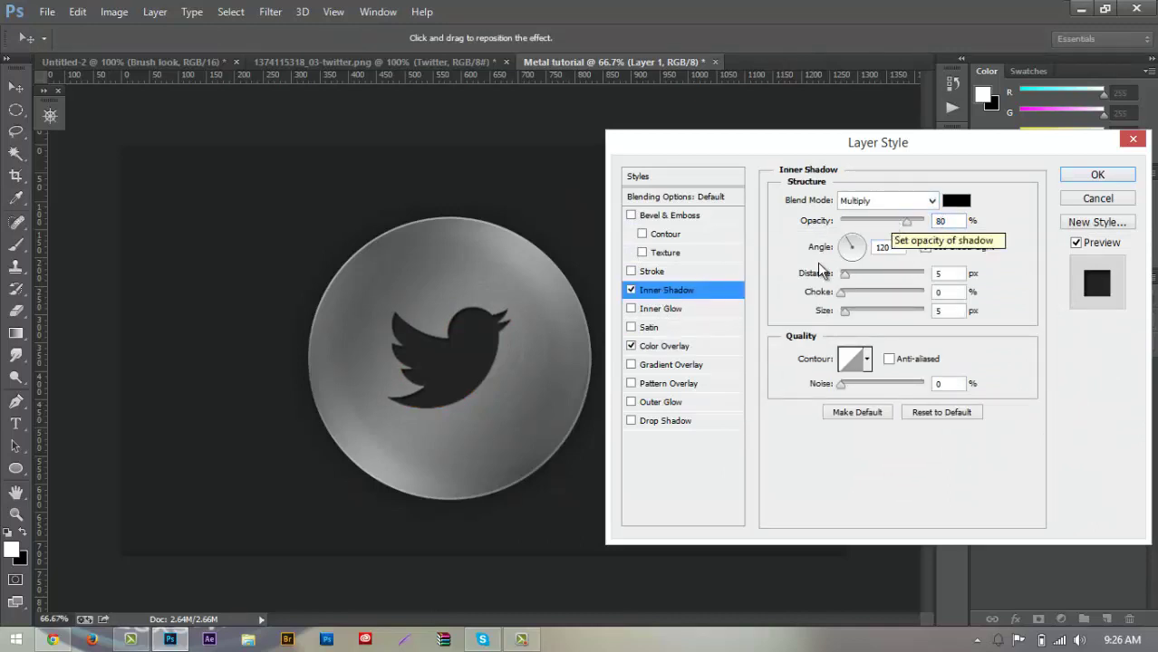
drag(845, 275, 856, 322)
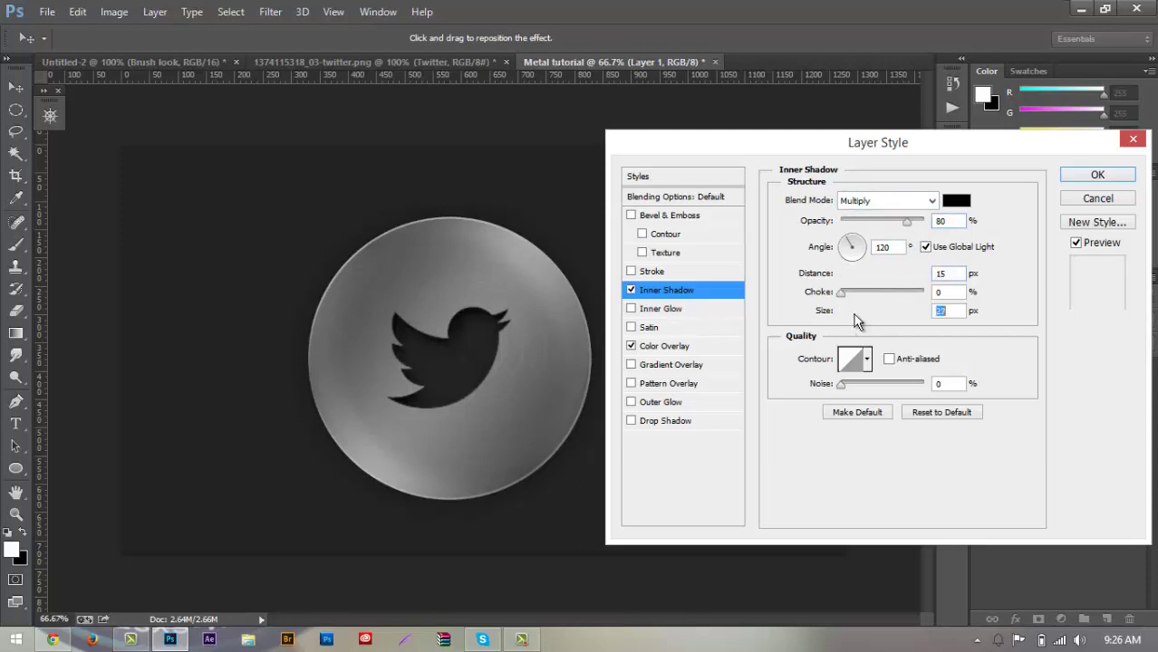
text(20)
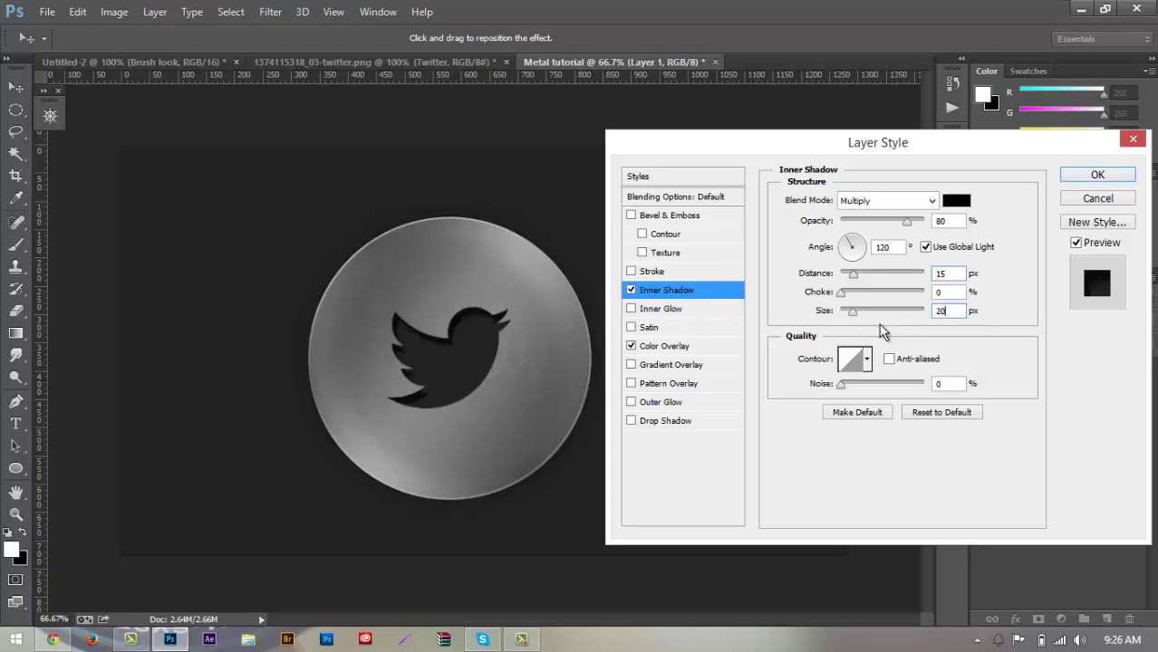
drag(852, 297, 859, 304)
text(15)
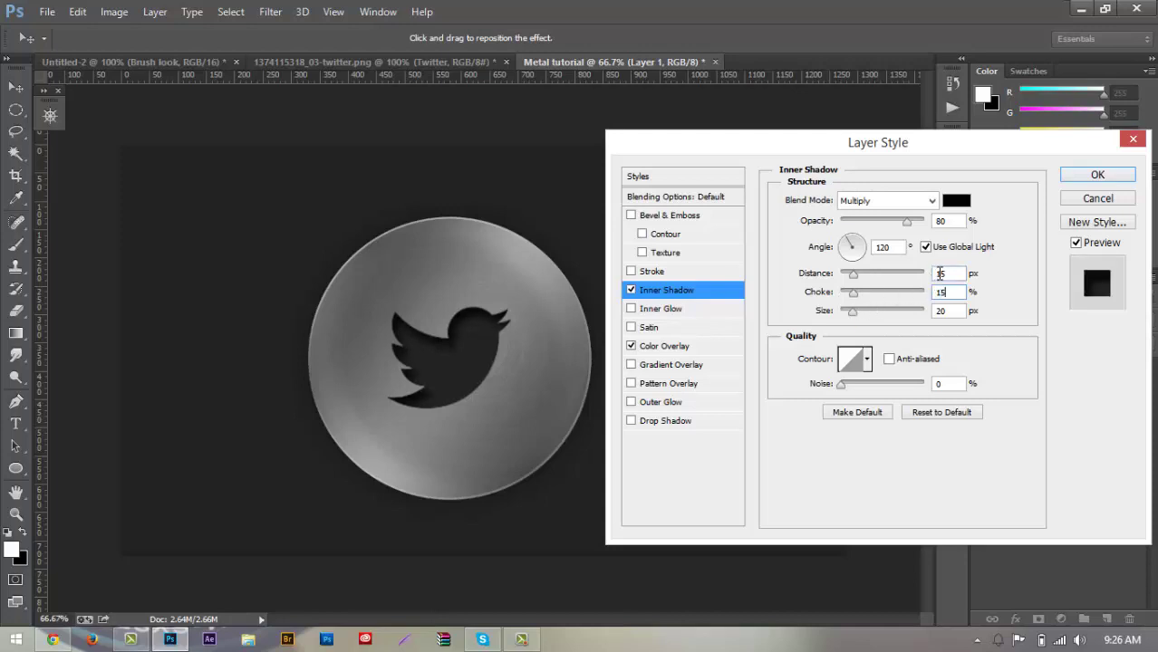
- Set the logo's inner shadow to 8 px distance and 50% opacity, and apply the layer style
drag(946, 272, 909, 280)
key(BackSpace)
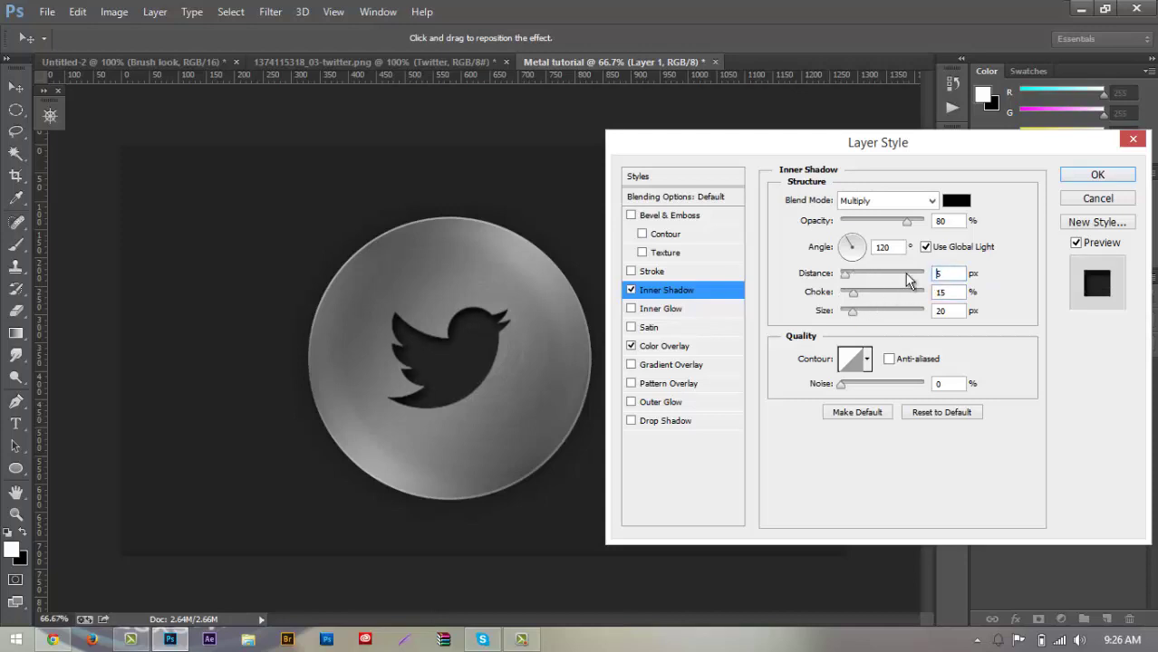
text(10)
text(8)
click(902, 223)
drag(905, 228, 888, 225)
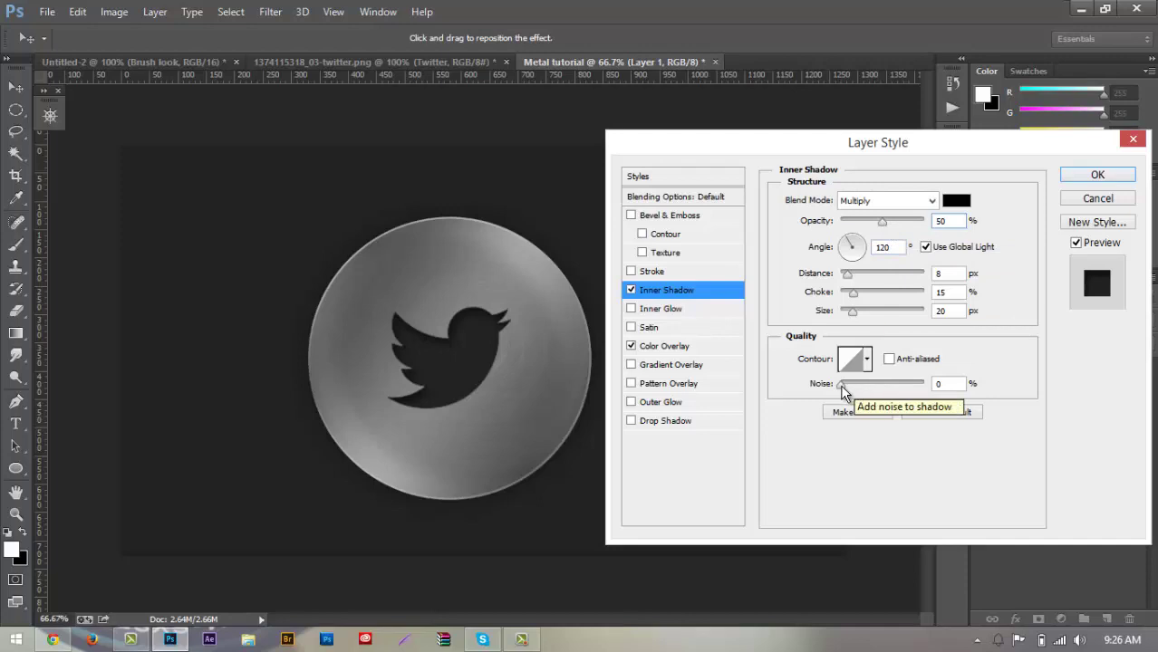
click(1074, 177)
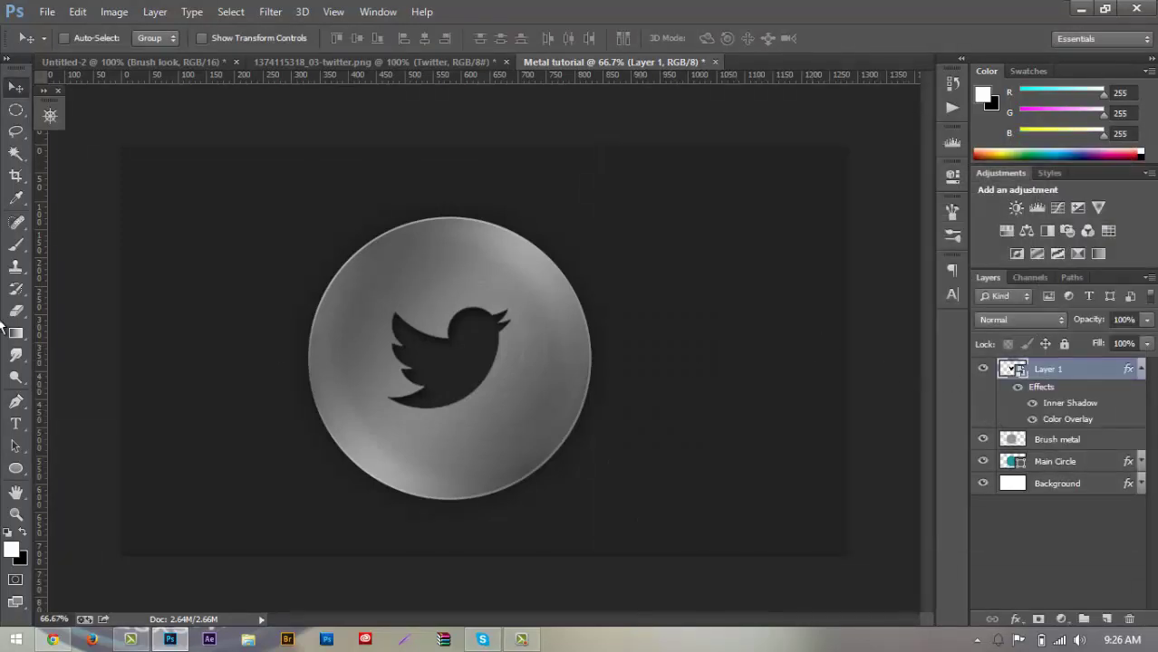
- Draw a wide ellipse shape of about 841 by 381 px covering the upper half of the metal circle
click(15, 468)
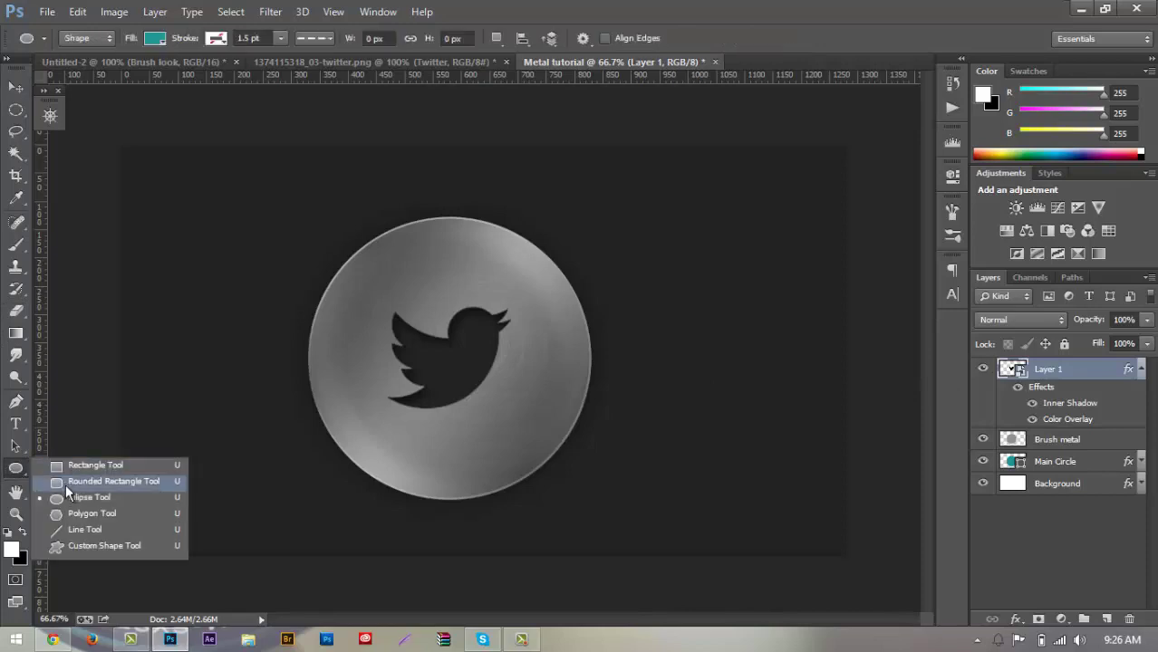
click(76, 497)
mouse_move(266, 176)
mouse_down()
mouse_move(544, 327)
mouse_move(527, 296)
mouse_move(701, 352)
mouse_move(704, 370)
mouse_up()
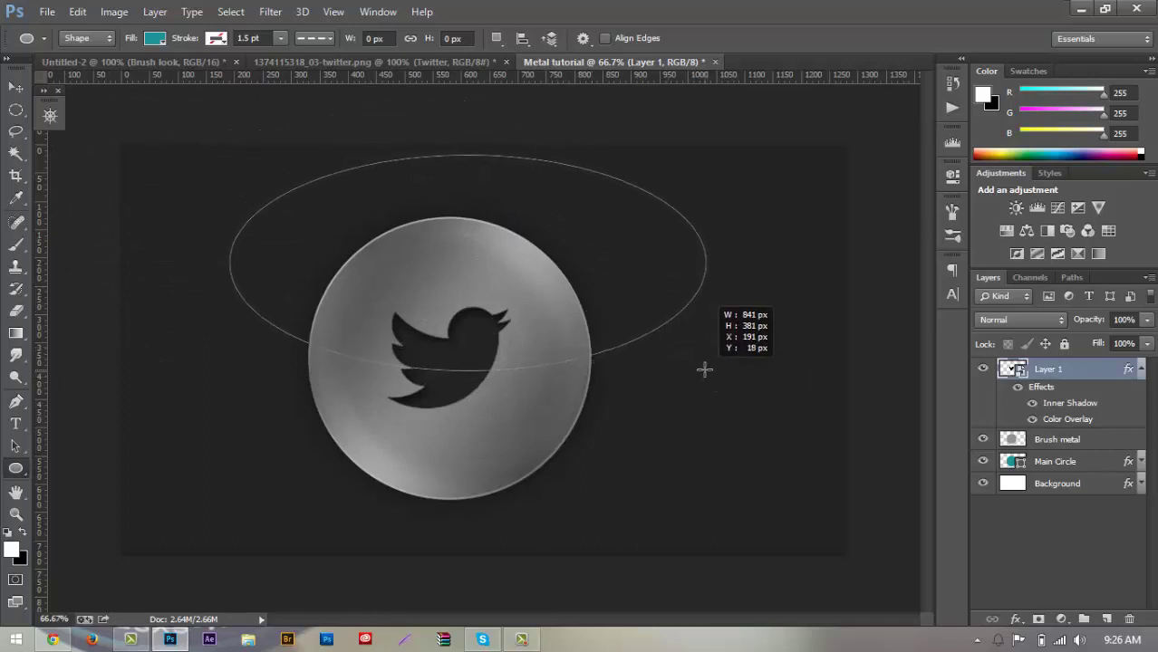
drag(704, 372, 704, 368)
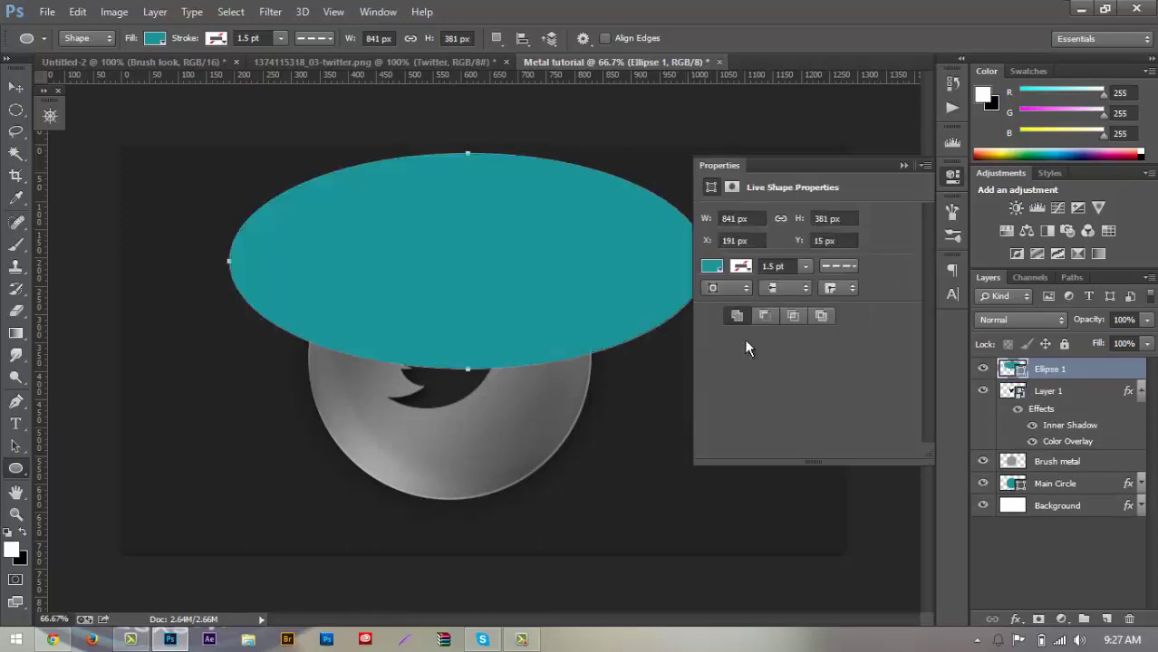
click(715, 266)
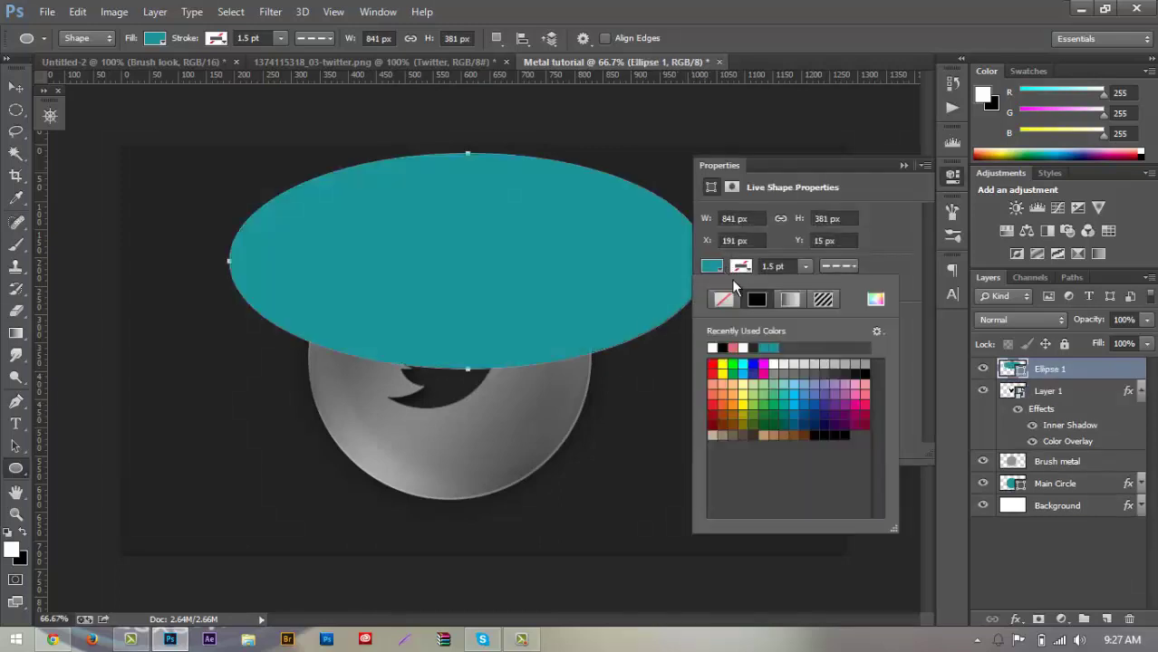
double_click(773, 363)
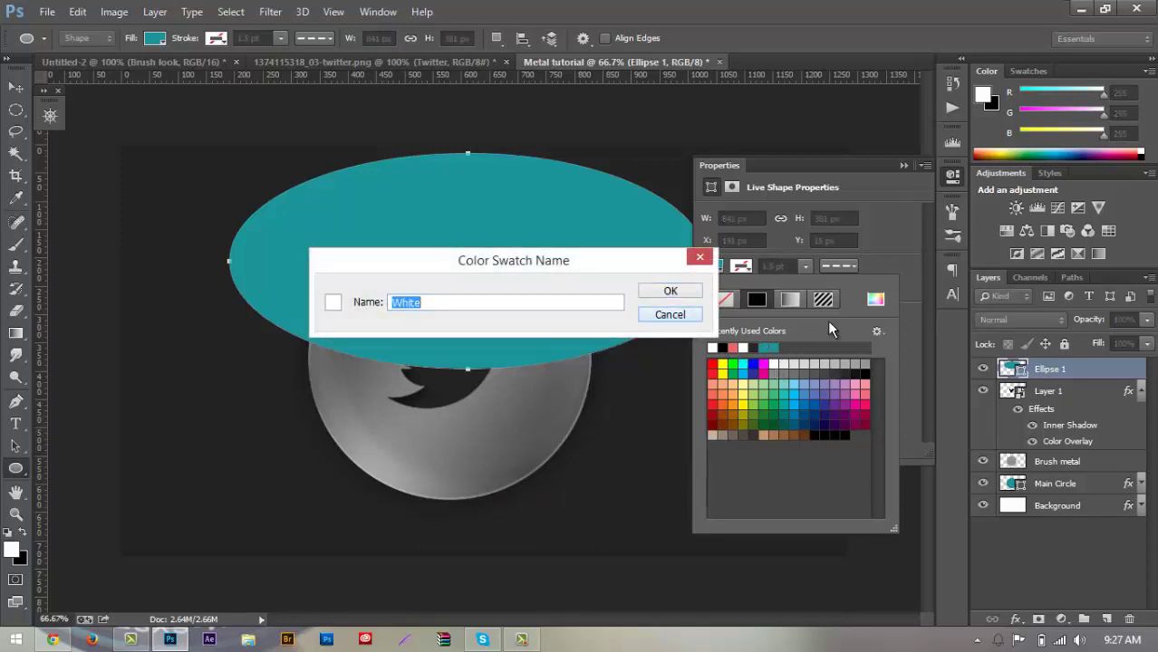
click(669, 316)
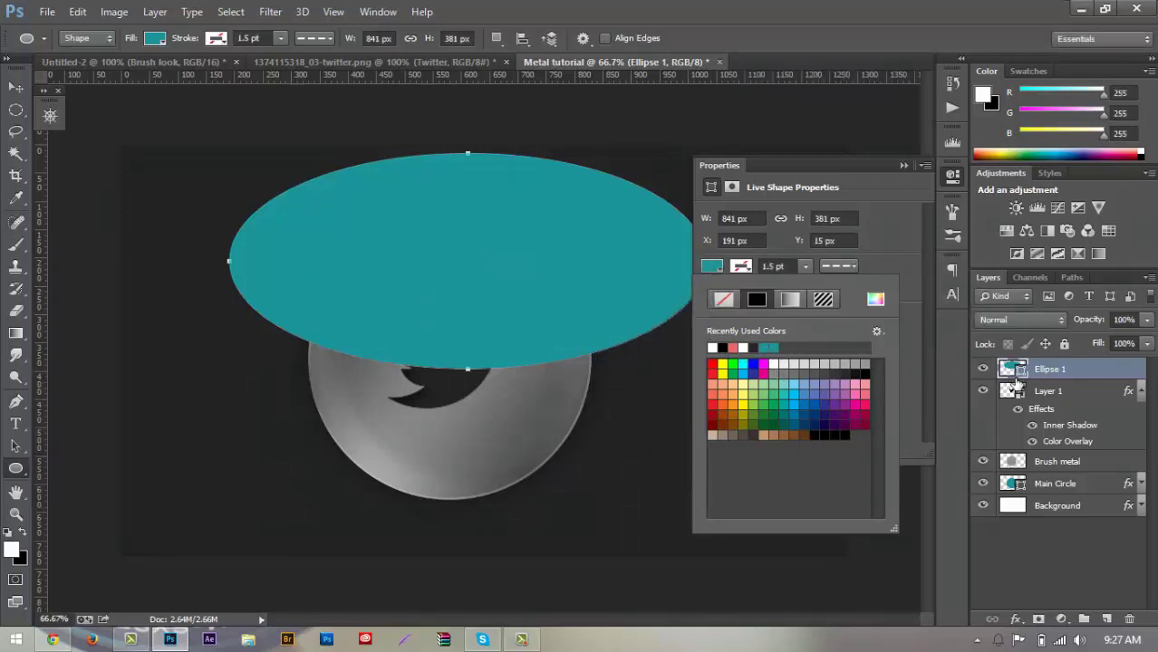
- Change the fill color of the Ellipse 1 shape to white (#ffffff)
double_click(1012, 370)
text(ffffff)
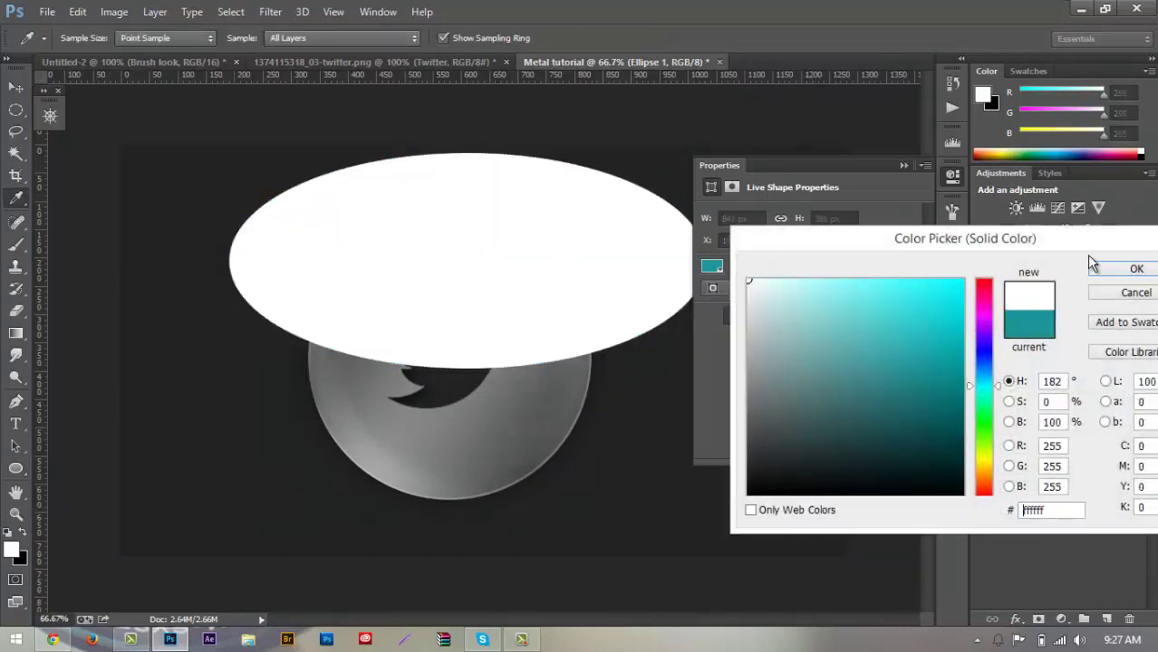
click(1122, 272)
click(903, 165)
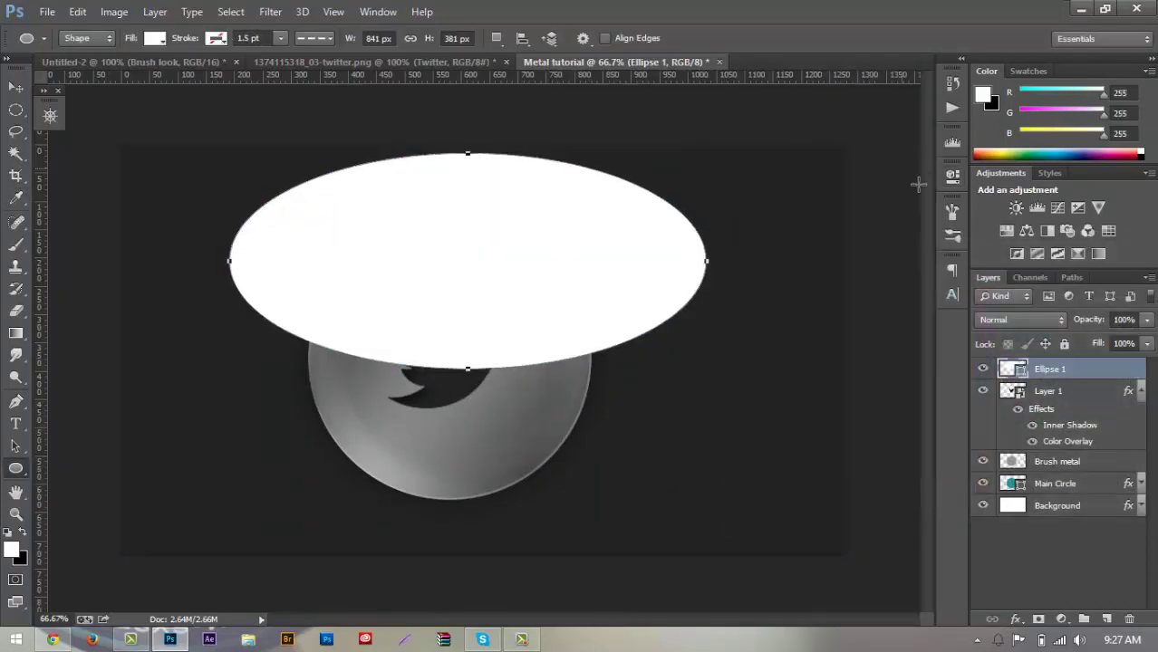
- Combine the Layer 1, Brush metal and Main Circle layers into a single smart object
click(1057, 482)
shift+click(1038, 392)
right_click(1040, 394)
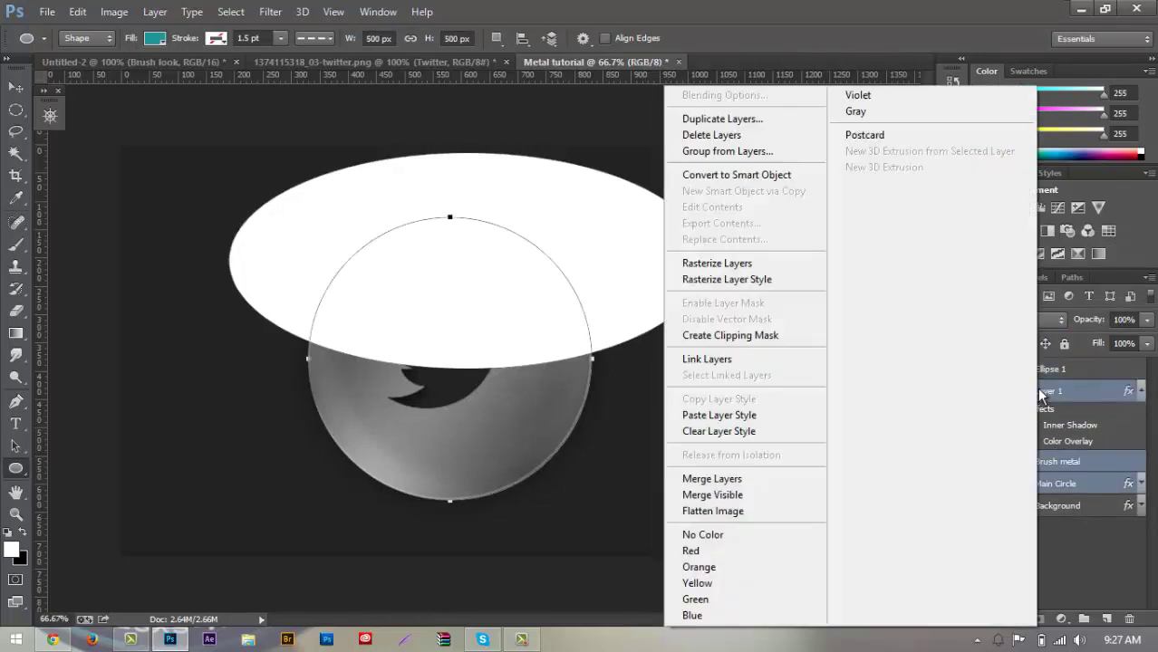
click(766, 175)
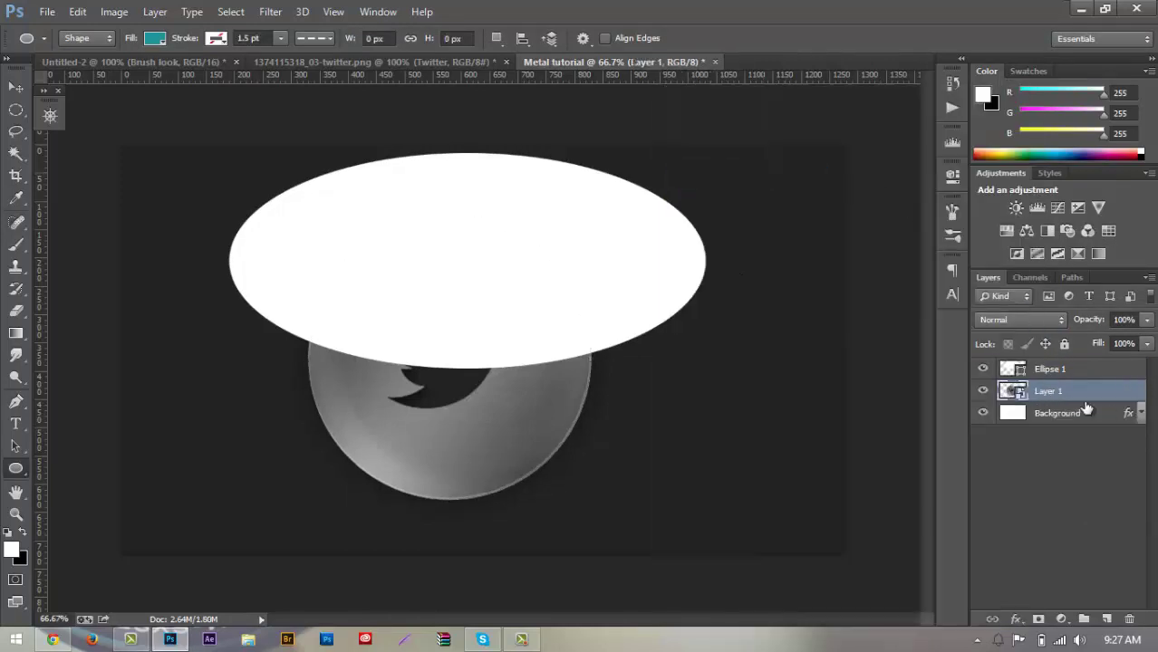
- Load the outline of the metal button layer as a selection and invert it to select everything outside the circle
ctrl+click(1009, 389)
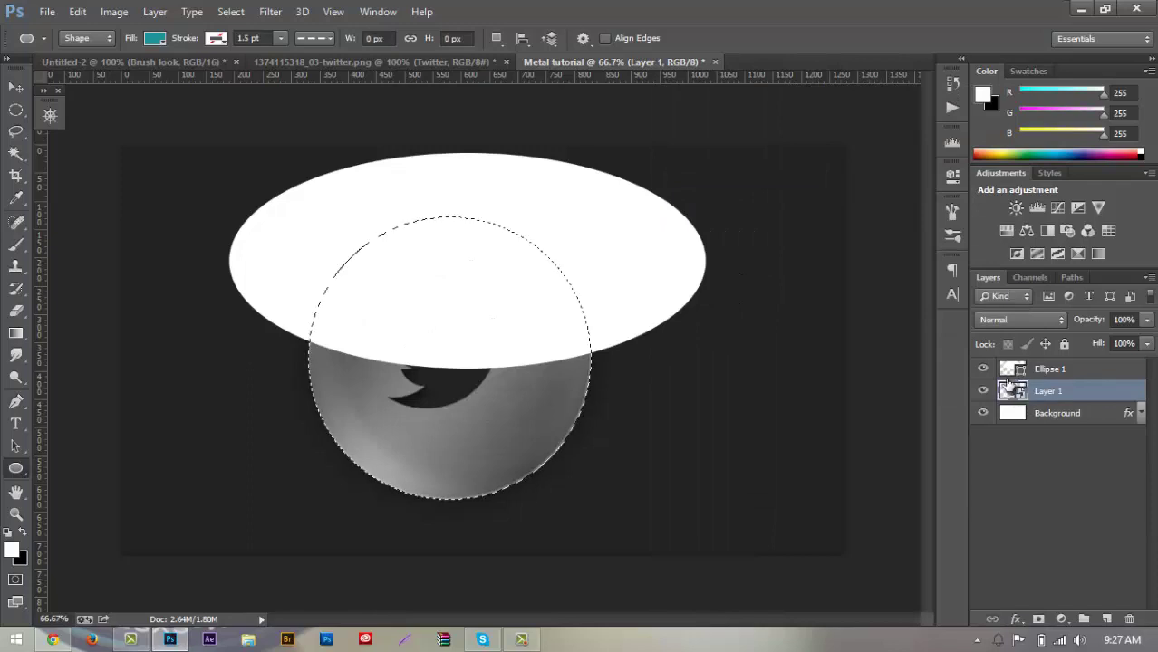
click(16, 153)
right_click(428, 381)
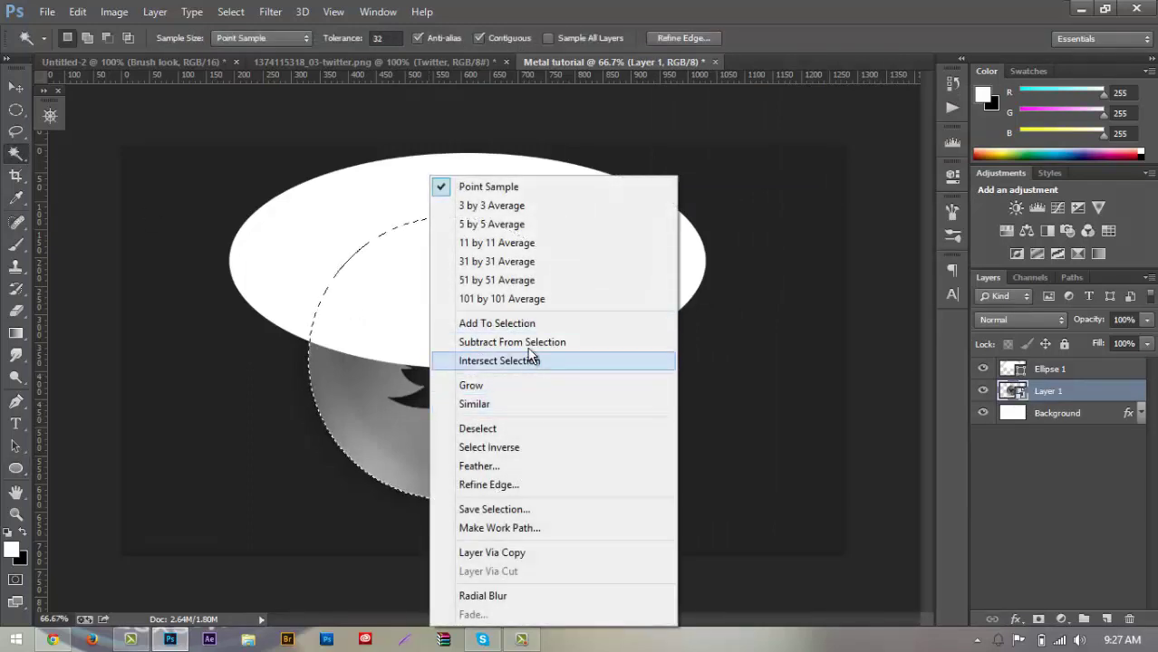
click(533, 446)
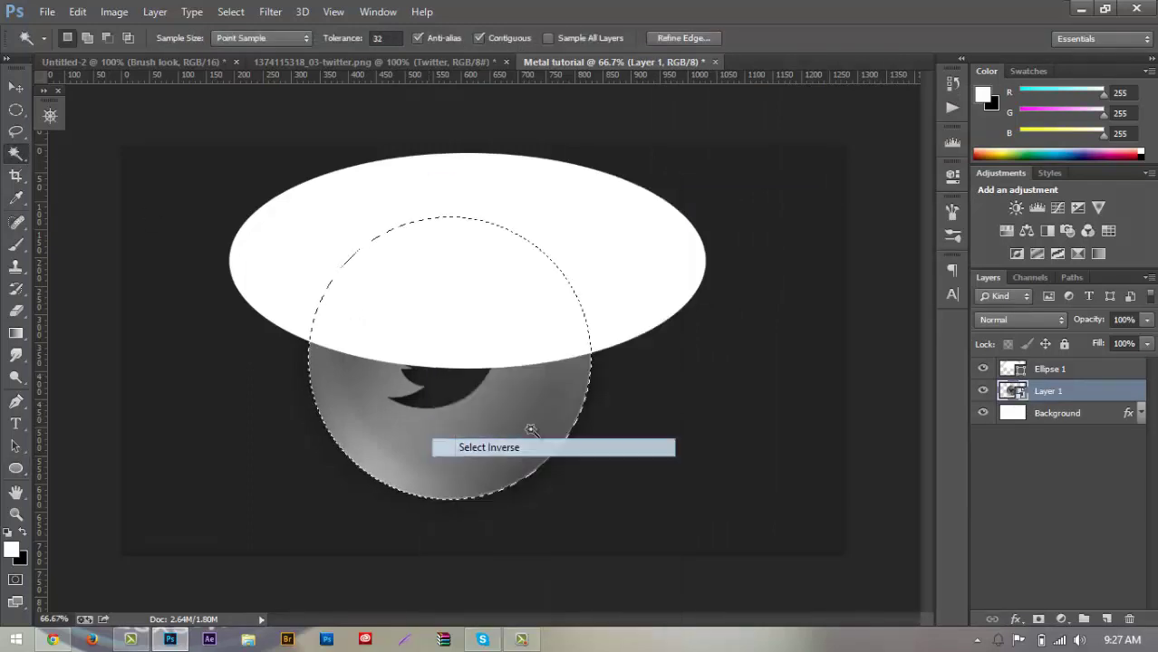
- Rasterize the Ellipse 1 layer, delete its area outside the circle, and clear the selection
right_click(1066, 367)
click(766, 240)
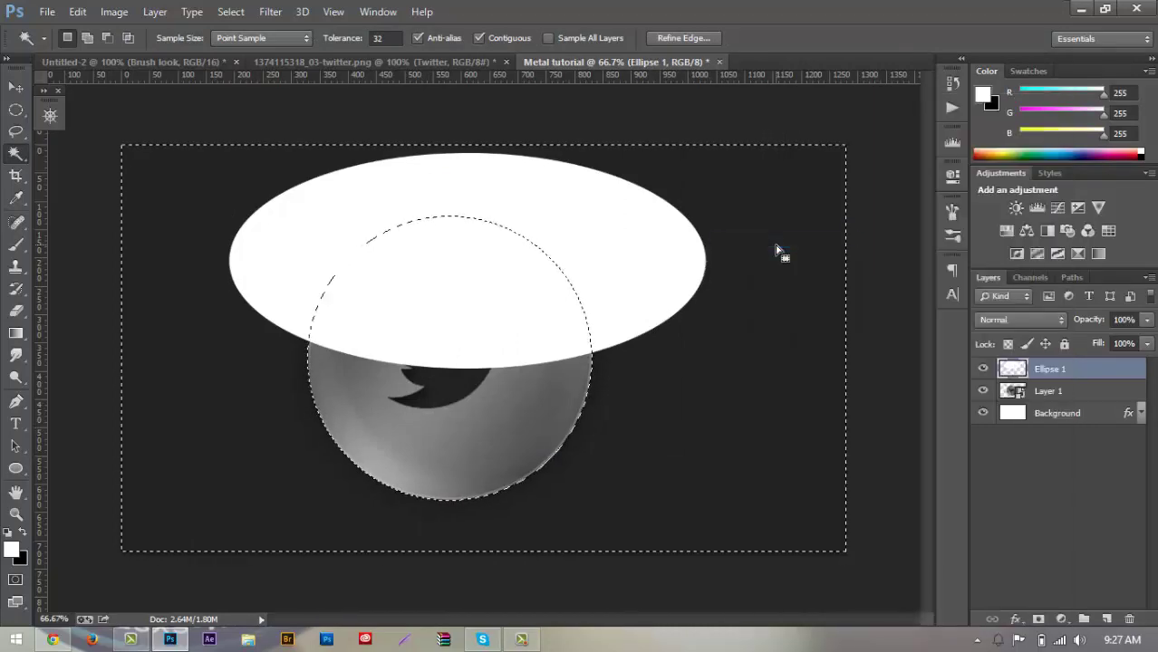
key(Delete)
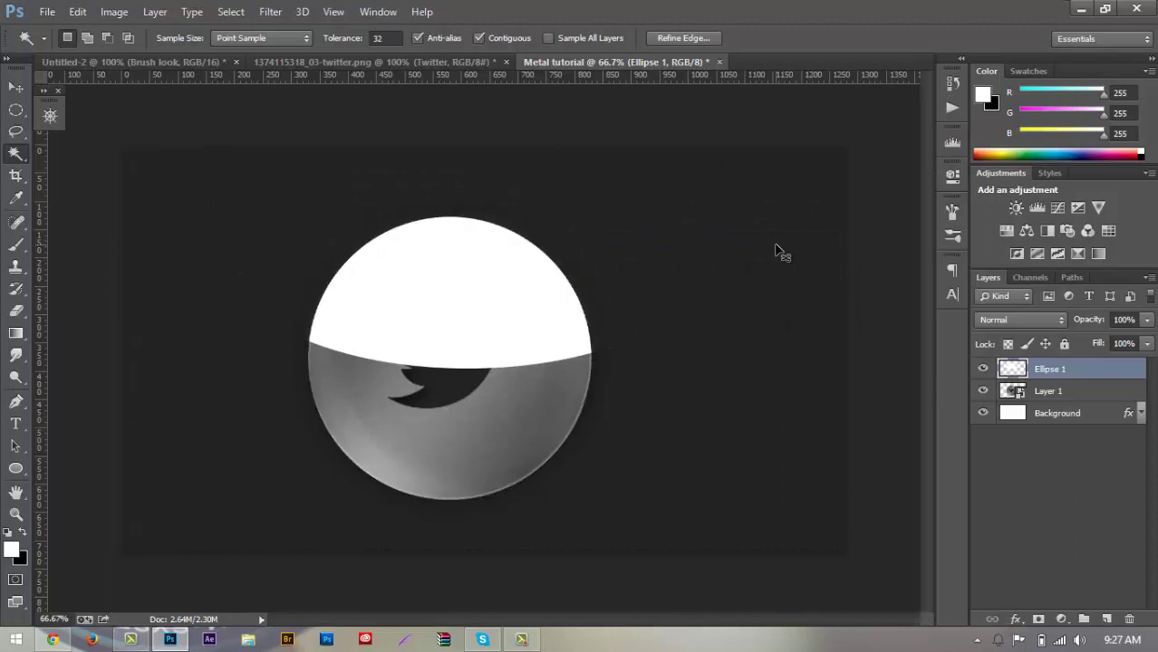
key(ctrl+d)
- Set the opacity of the Ellipse 1 gloss layer to 5%
click(1124, 320)
text(5)
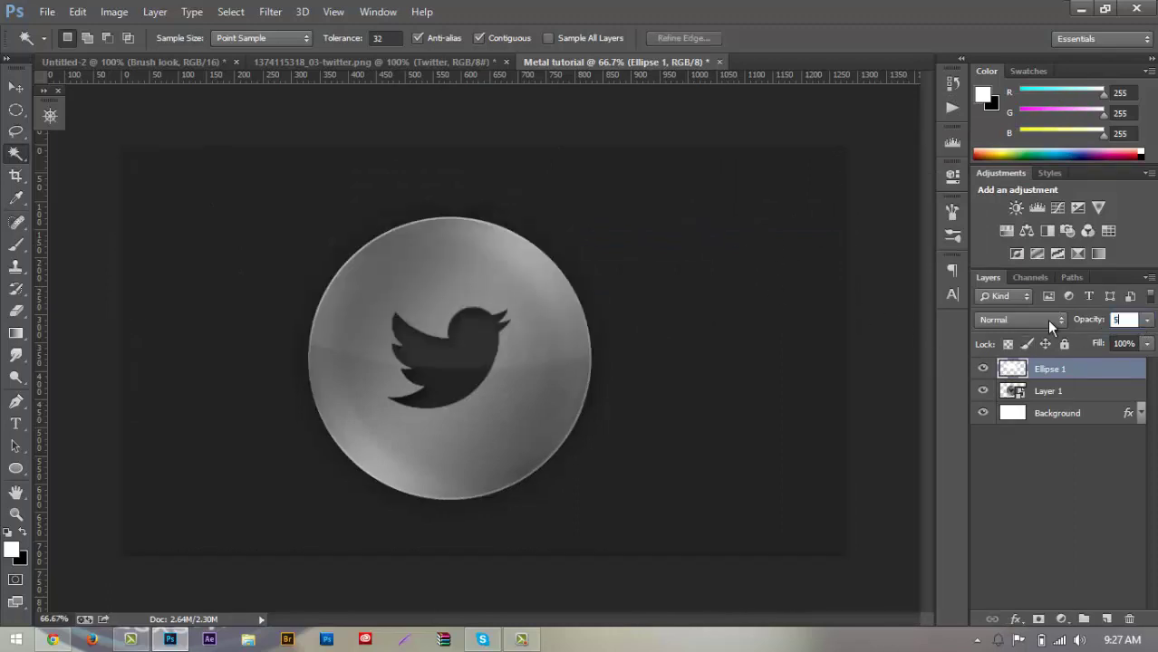
key(Return)
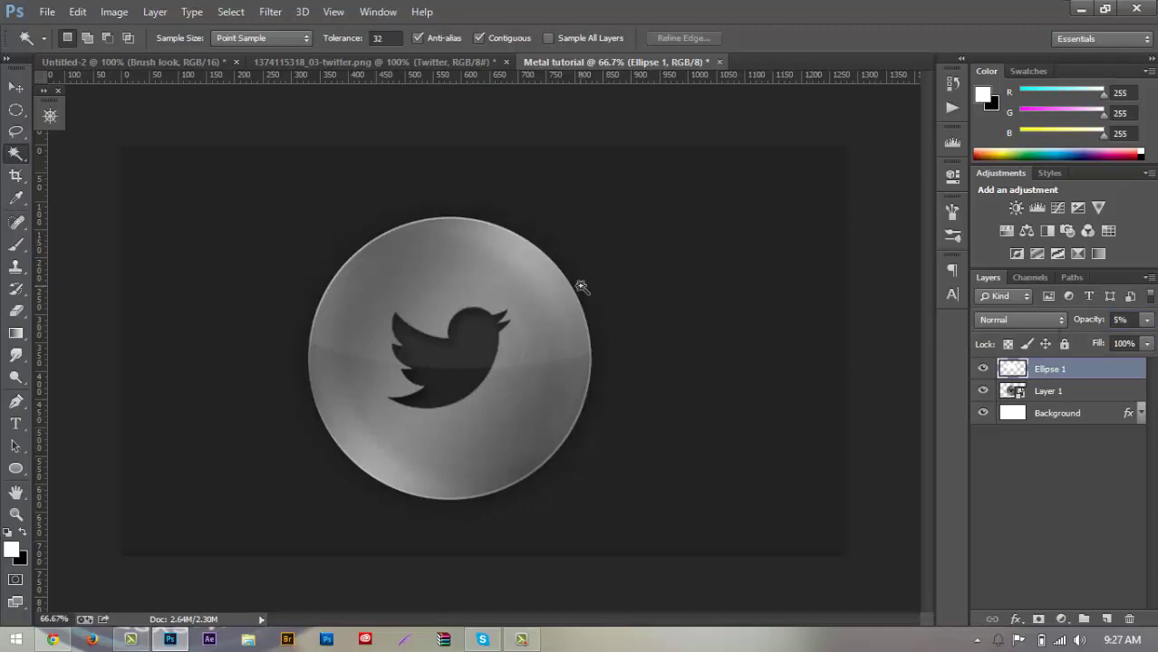
- Move the Ellipse 1 and Layer 1 layers together slightly up and right, toward the center of the canvas
key(ctrl+minus)
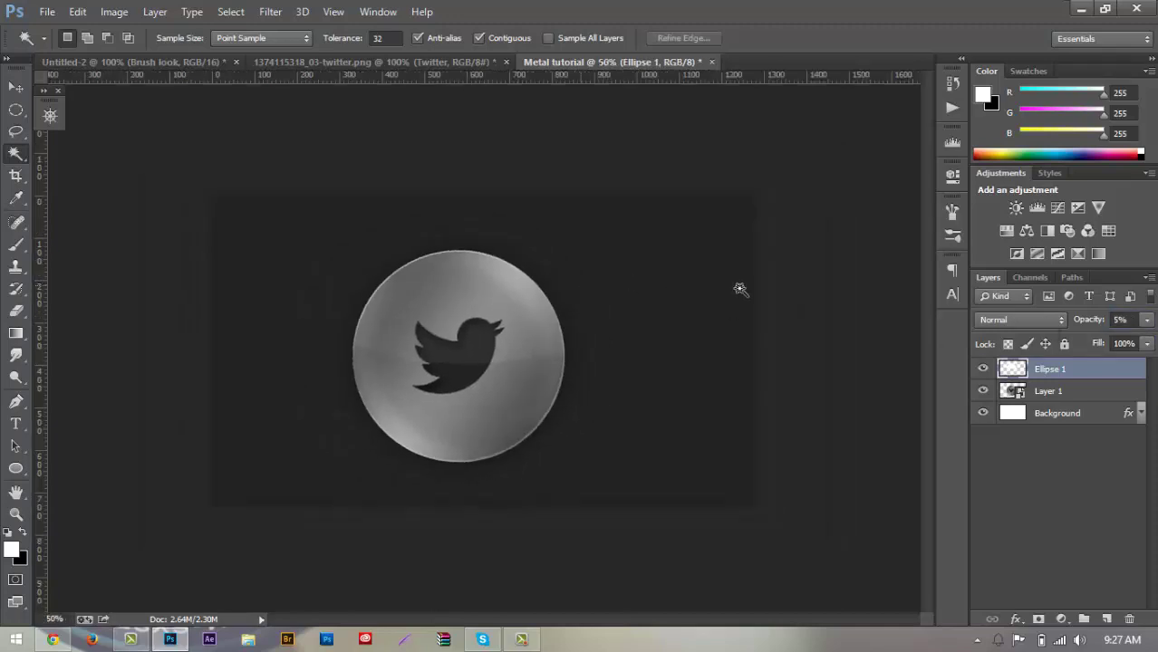
shift+click(1053, 394)
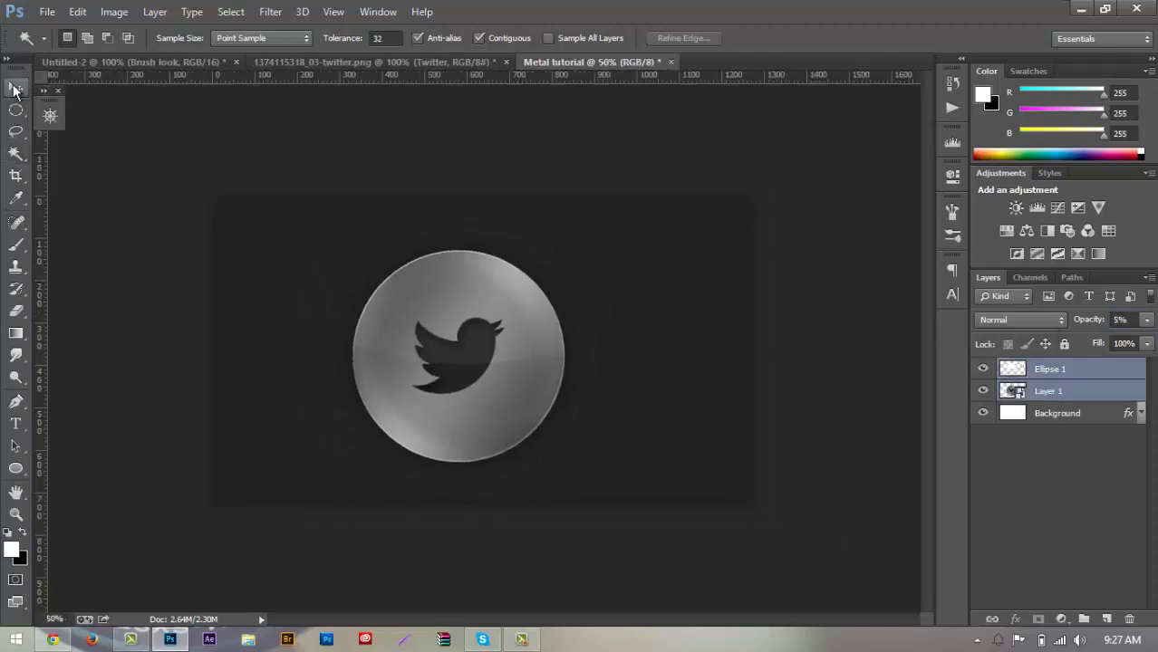
click(15, 87)
drag(486, 340, 501, 331)
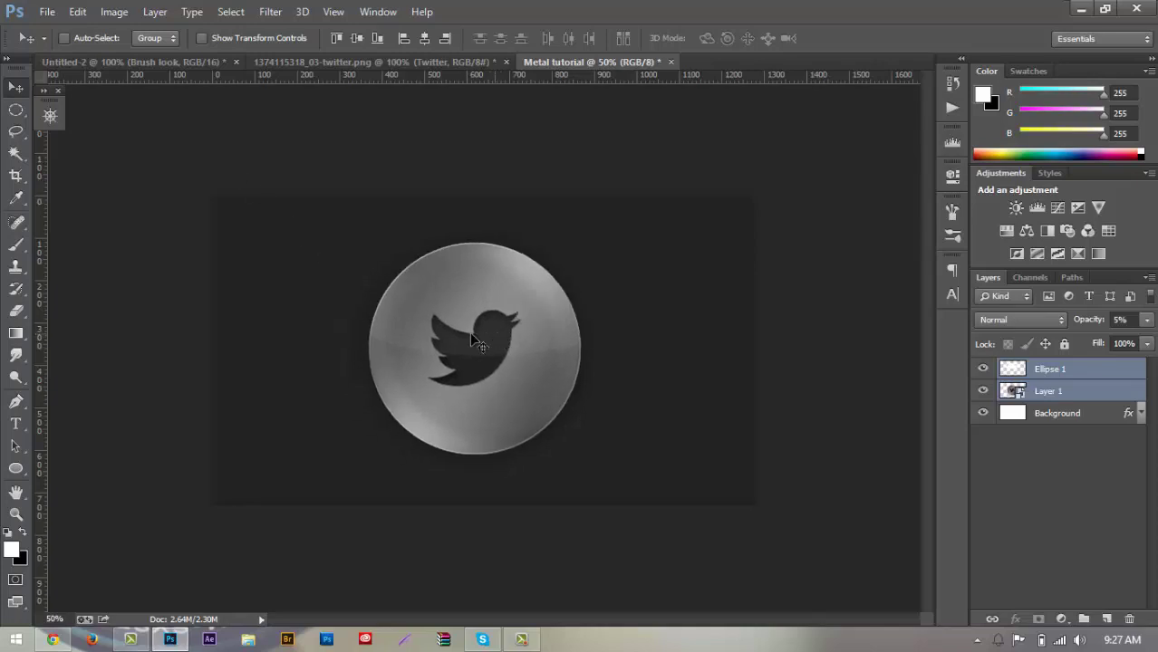